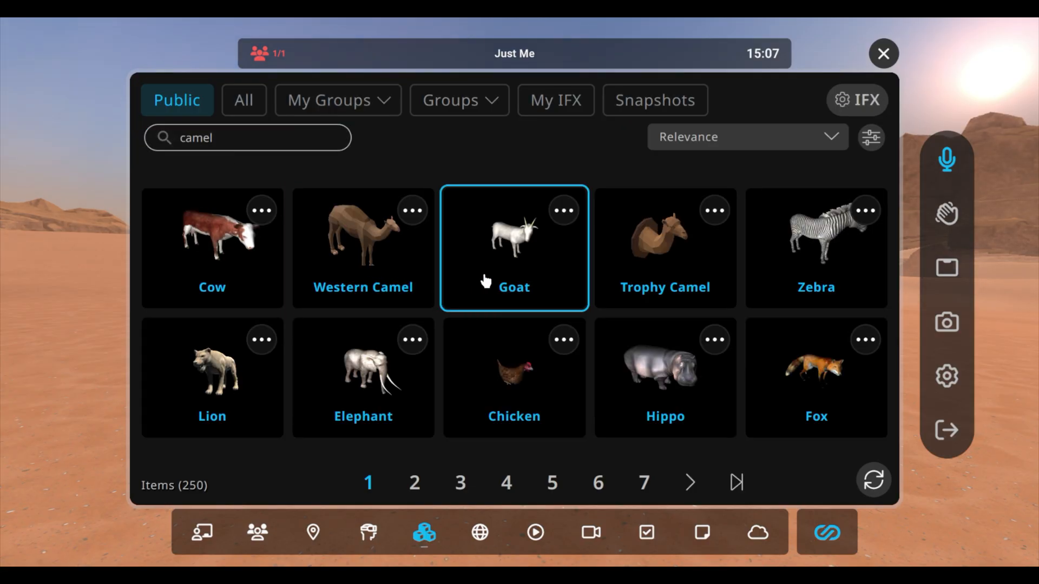
Step: Add the Western Camel model to the desert scene and reposition it on the sand
left_click(370, 265)
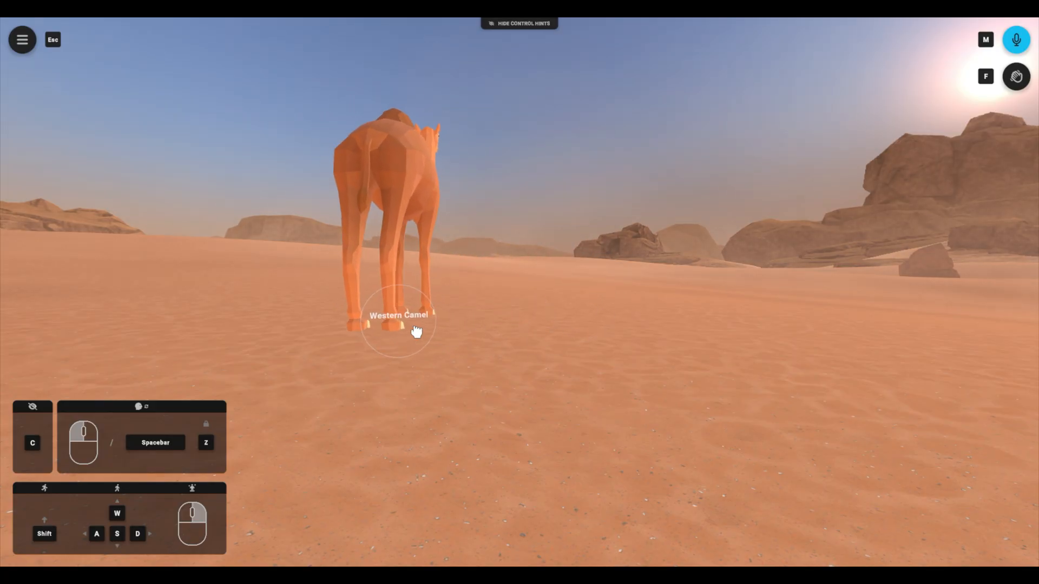
left_click(494, 338)
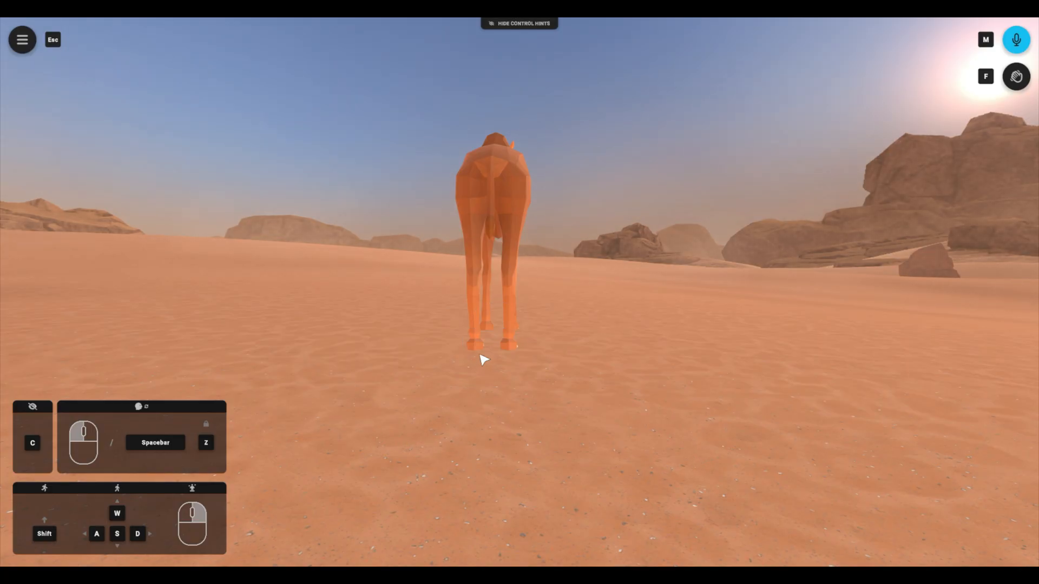
left_click_drag(601, 364, 528, 320)
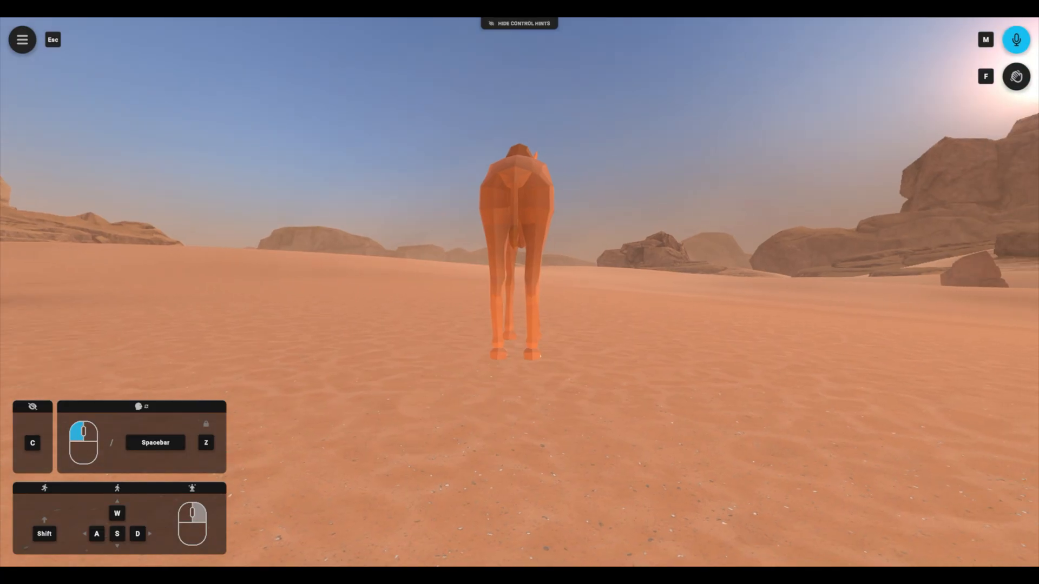
left_click(522, 344)
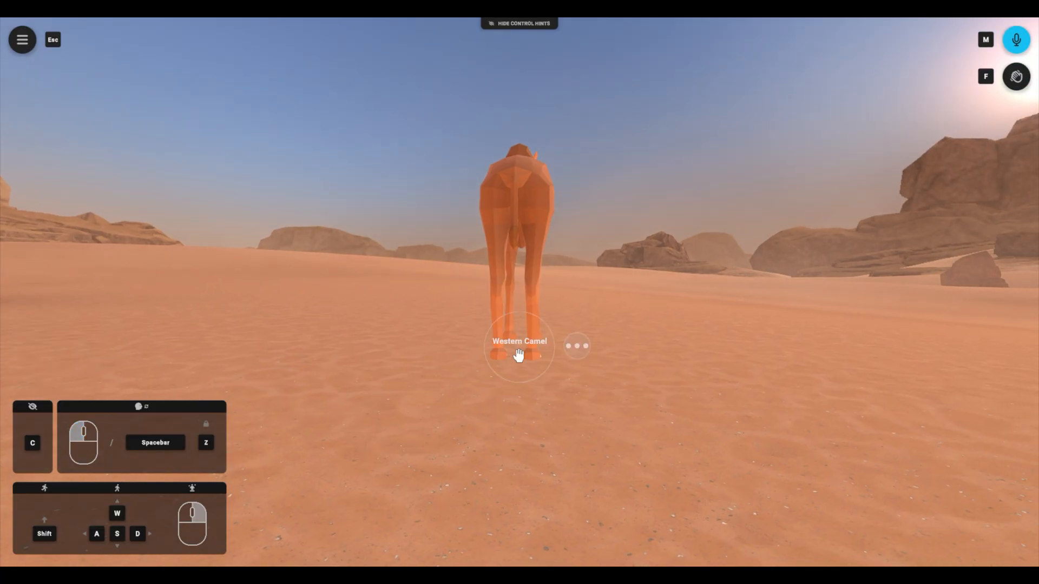
left_click_drag(515, 359, 672, 365)
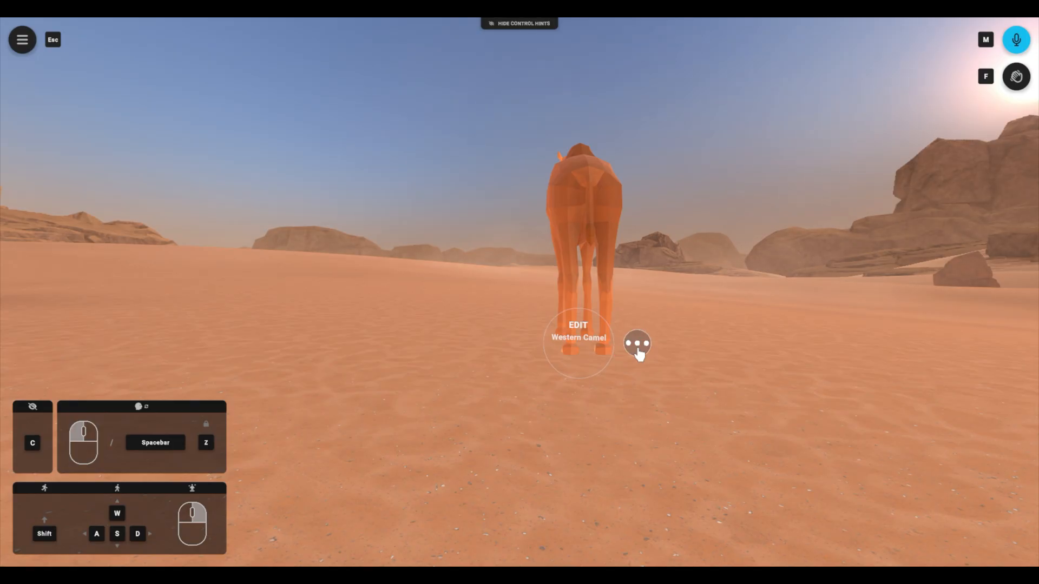
Step: Enable the gizmo on the Western Camel and translate the model along its horizontal, vertical and depth axes
left_click(638, 347)
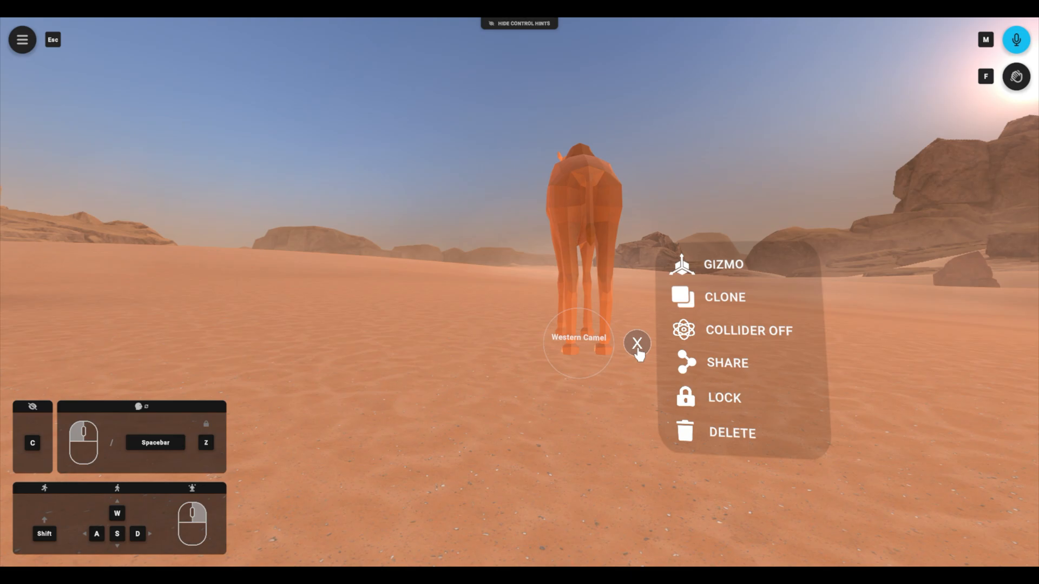
left_click(742, 277)
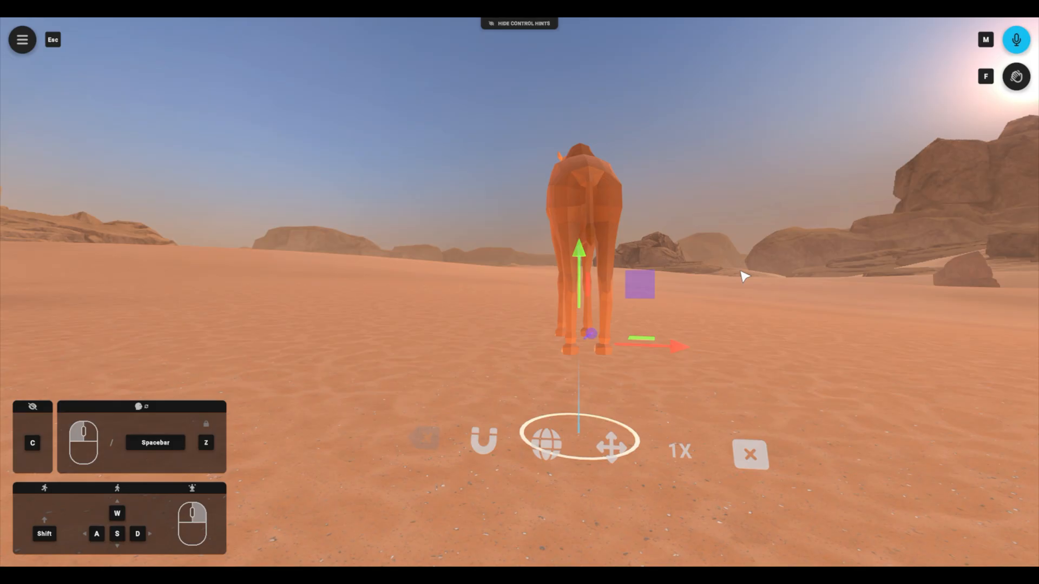
left_click_drag(674, 351, 644, 356)
left_click_drag(542, 292, 543, 283)
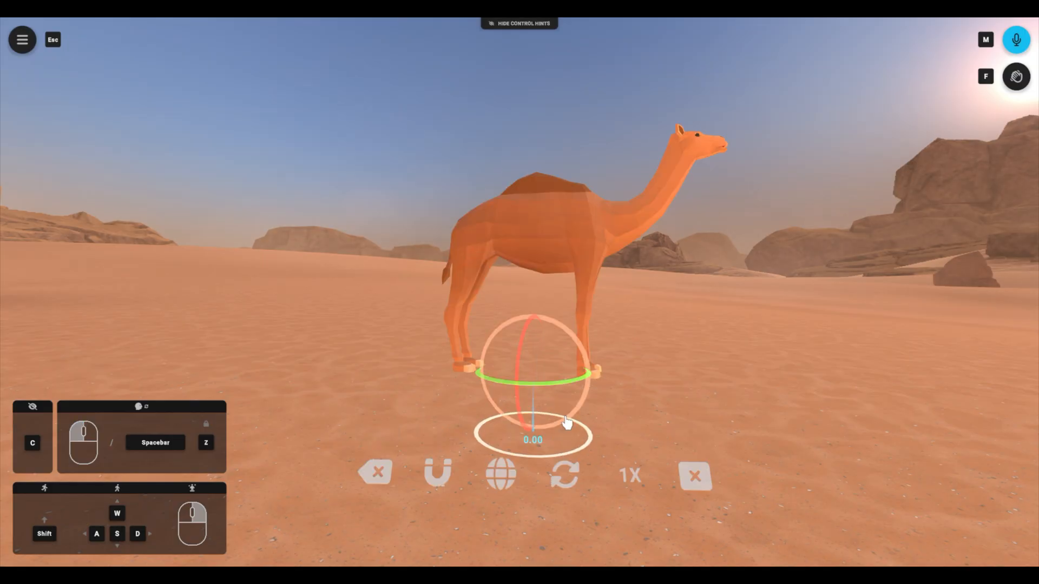
left_click_drag(570, 423, 568, 424)
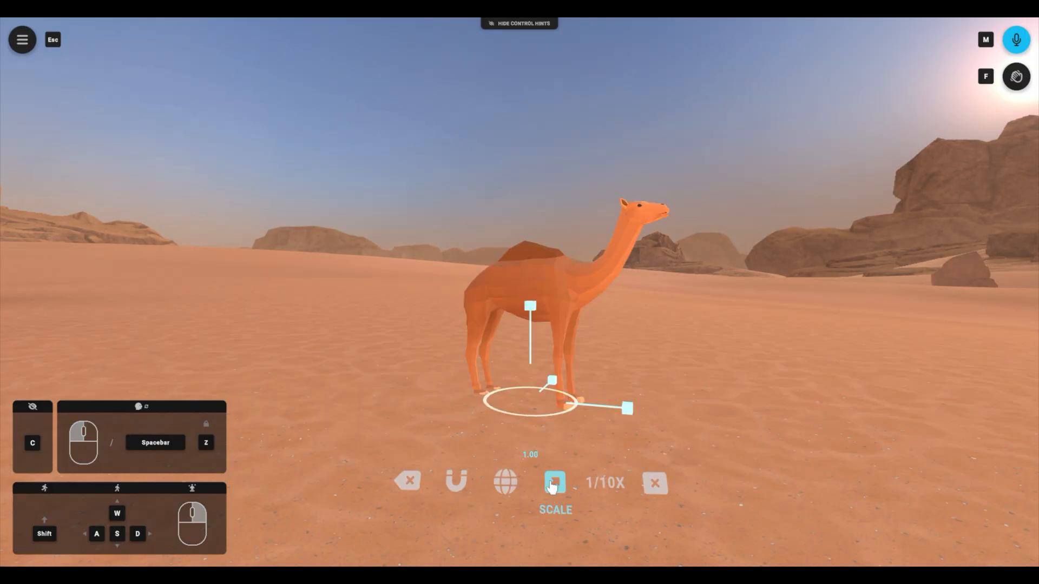
left_click(554, 483)
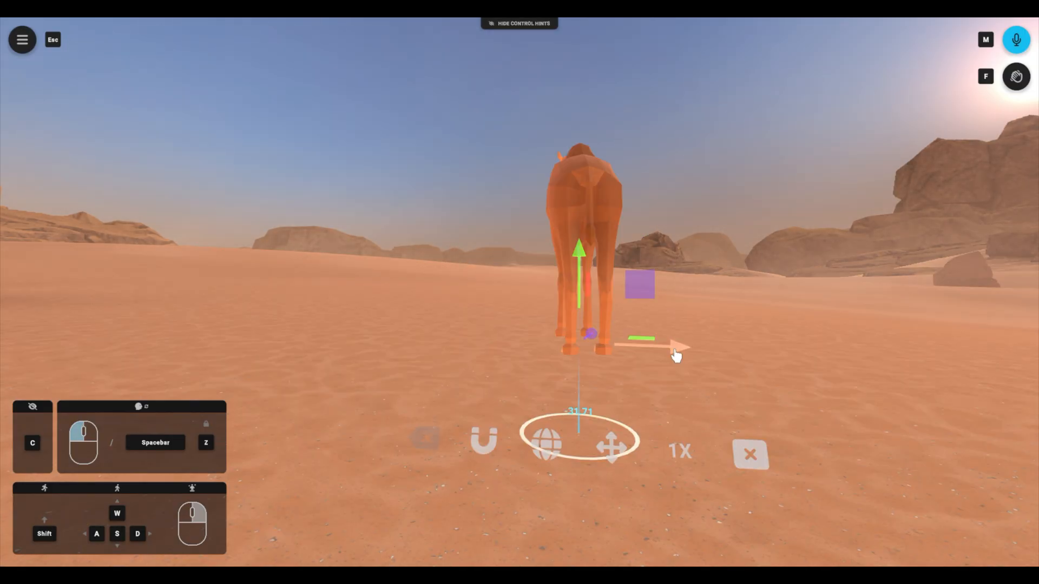
left_click_drag(673, 348, 644, 352)
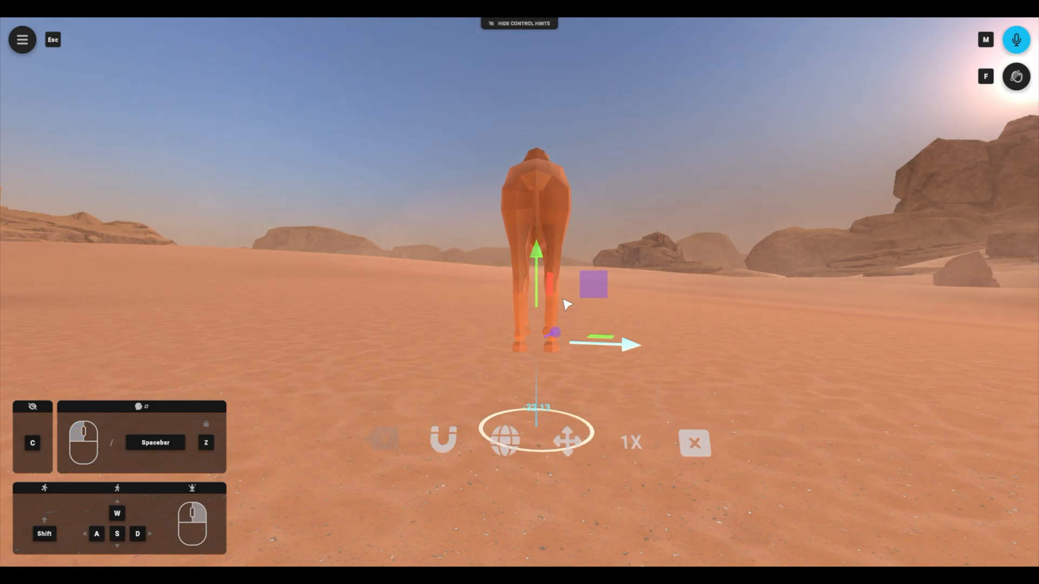
left_click_drag(544, 265, 550, 287)
mouse_move(558, 363)
left_mouse_down()
mouse_move(615, 336)
mouse_move(558, 347)
left_mouse_up()
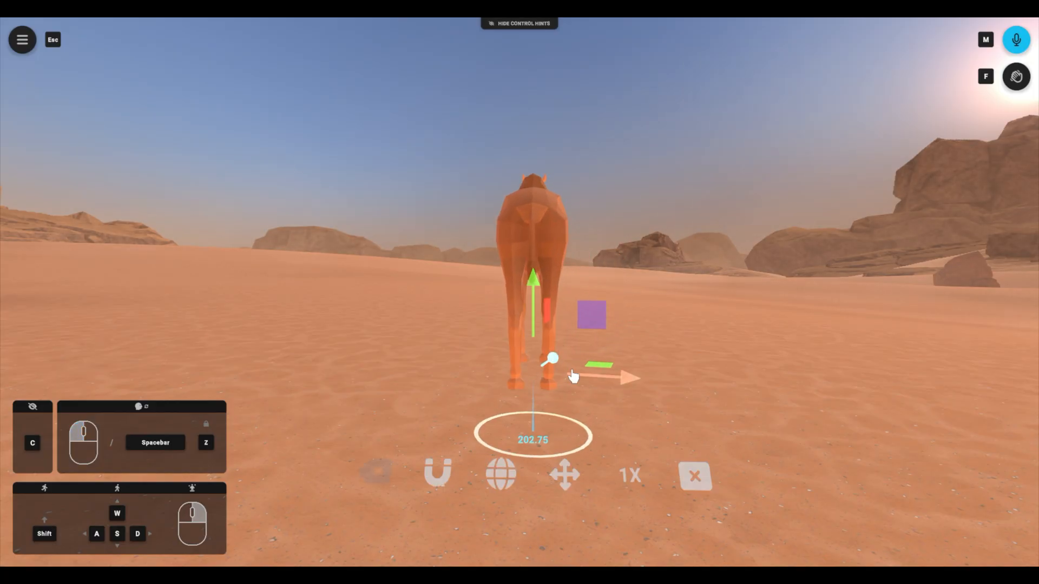
Step: Switch the gizmo to rotation and turn the camel by about 77 degrees around its vertical axis so it stands side-on
left_click(566, 476)
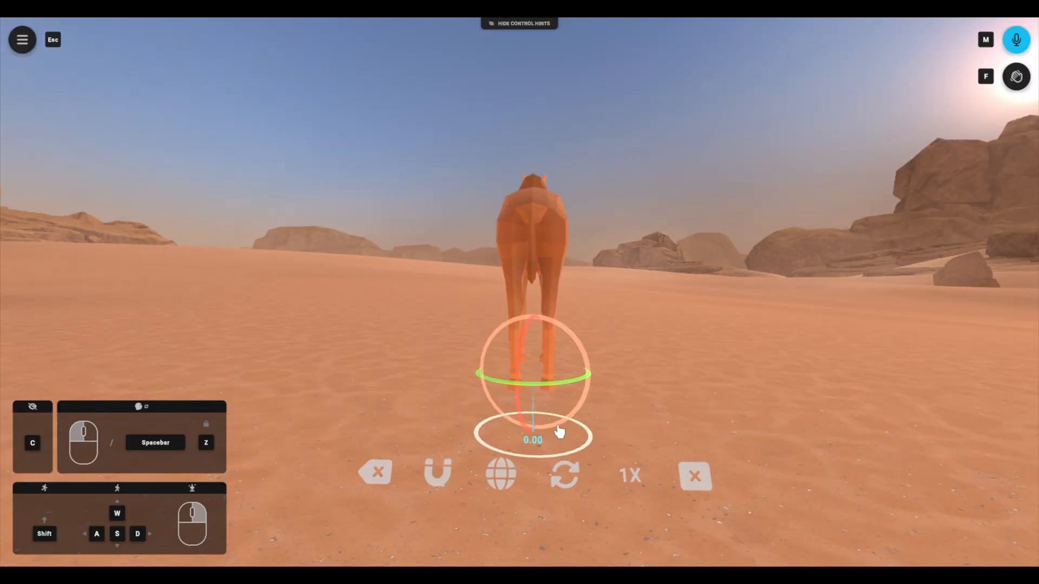
left_click_drag(561, 388, 589, 386)
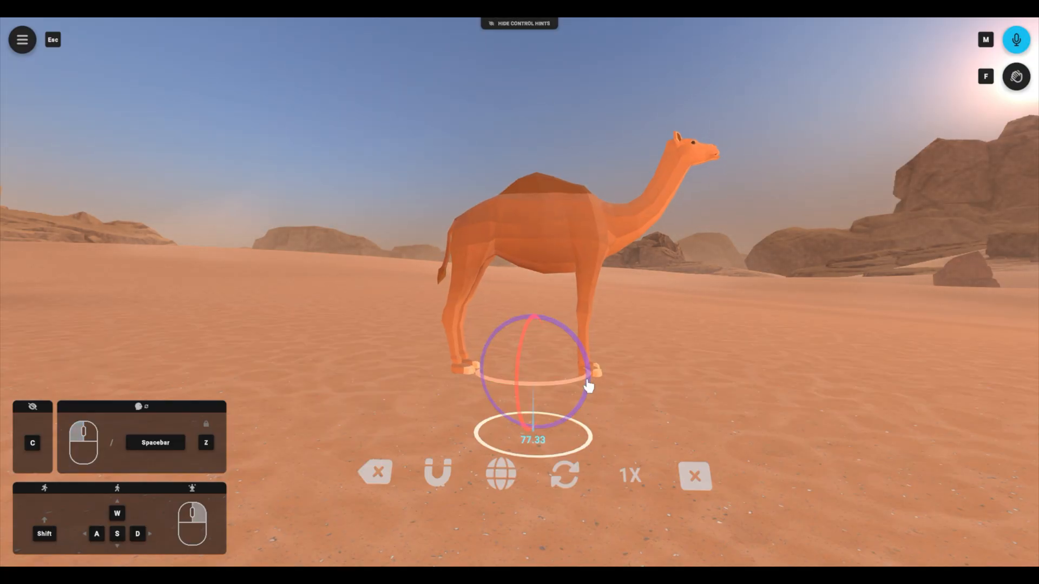
left_click_drag(571, 429, 566, 425)
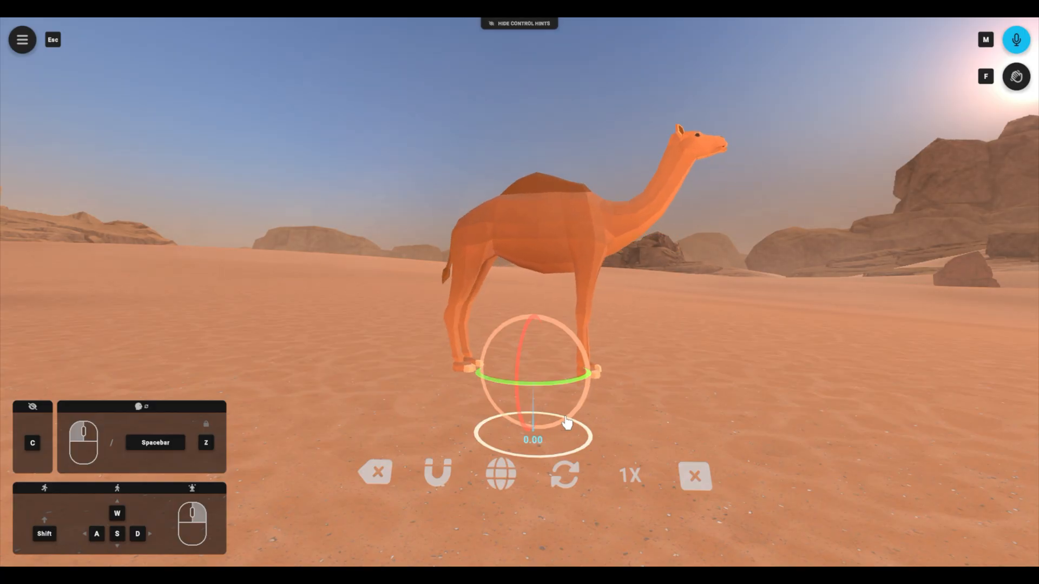
left_click(518, 413)
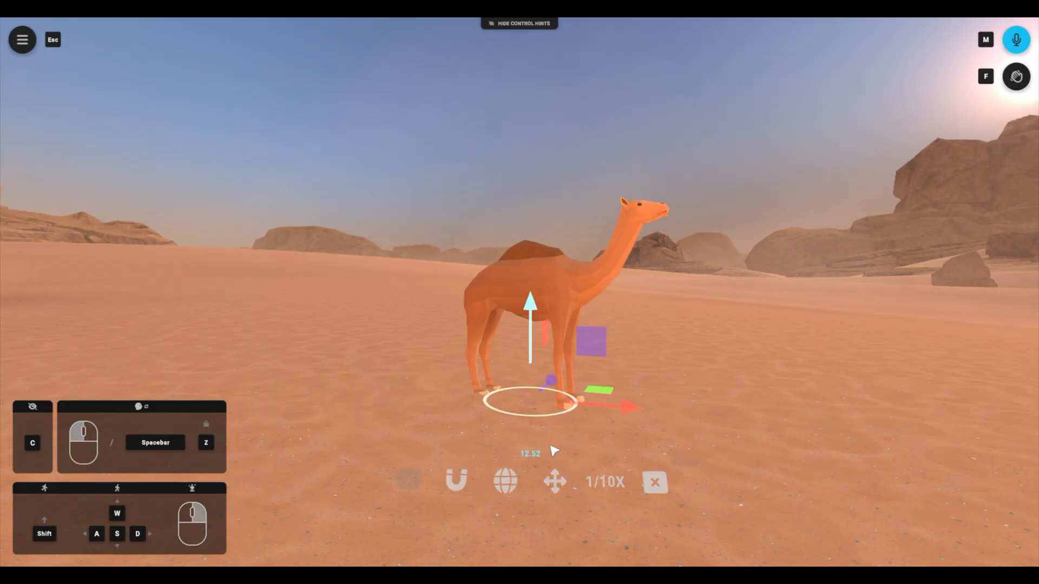
Step: Raise the camel with the gizmo multiplier at 1X, switch the multiplier to 4X, and close the gizmo
left_click(610, 485)
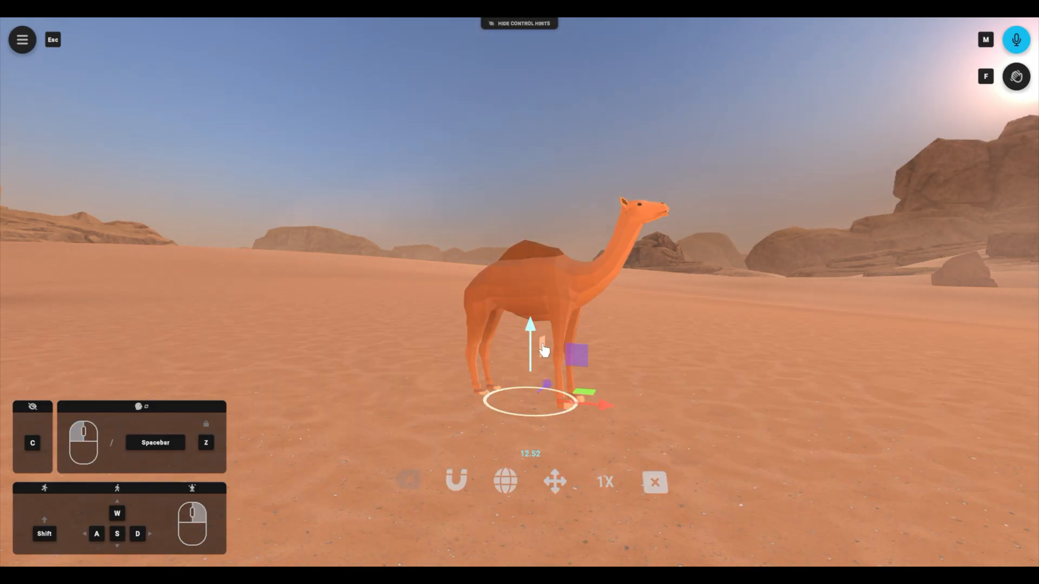
left_click_drag(530, 330, 534, 294)
left_click(605, 422)
left_click(605, 439)
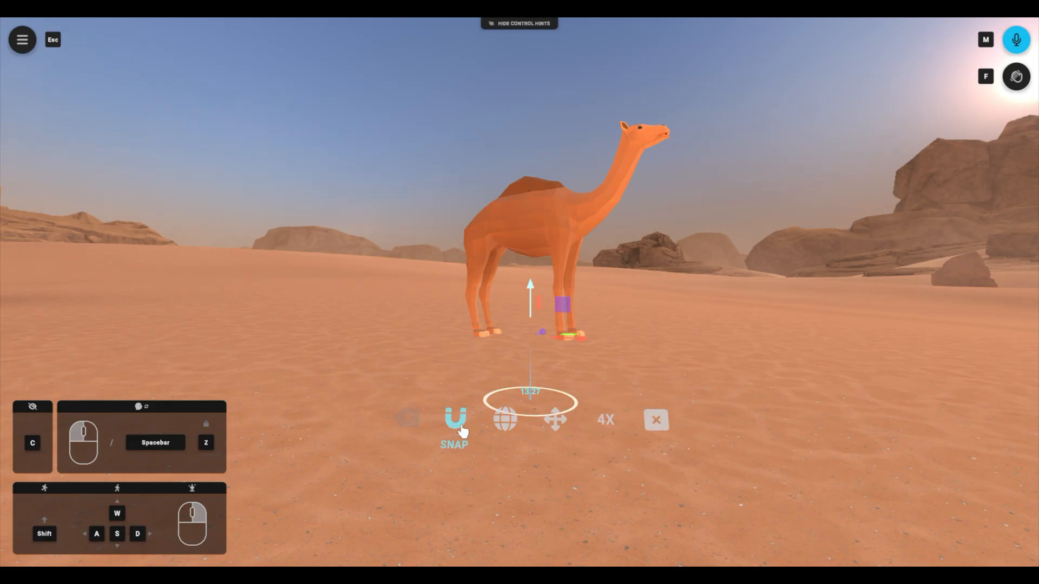
left_click(655, 421)
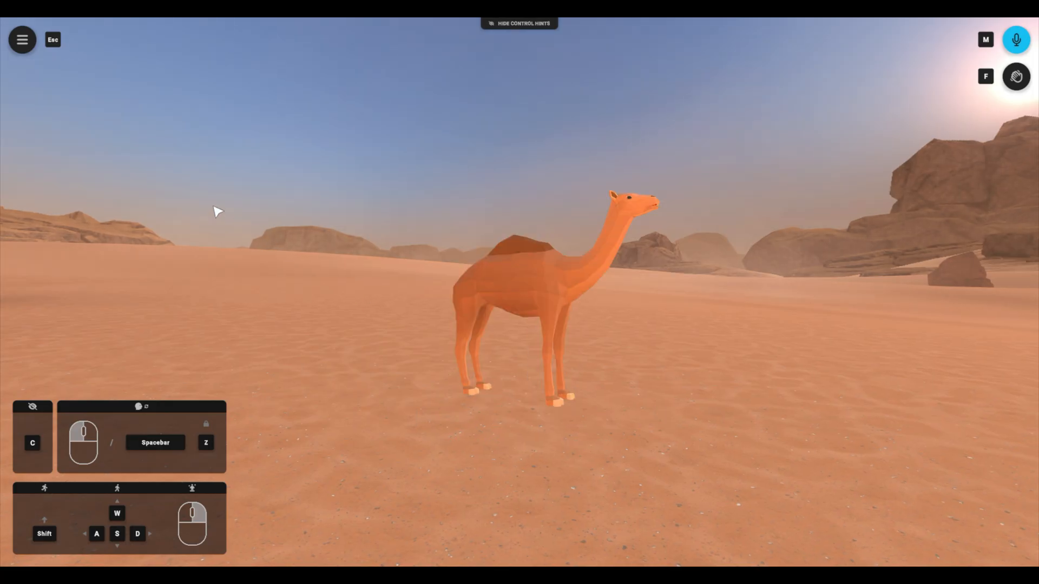
Step: Add the Chicken model to the scene and place it on the camel's head
left_click(22, 41)
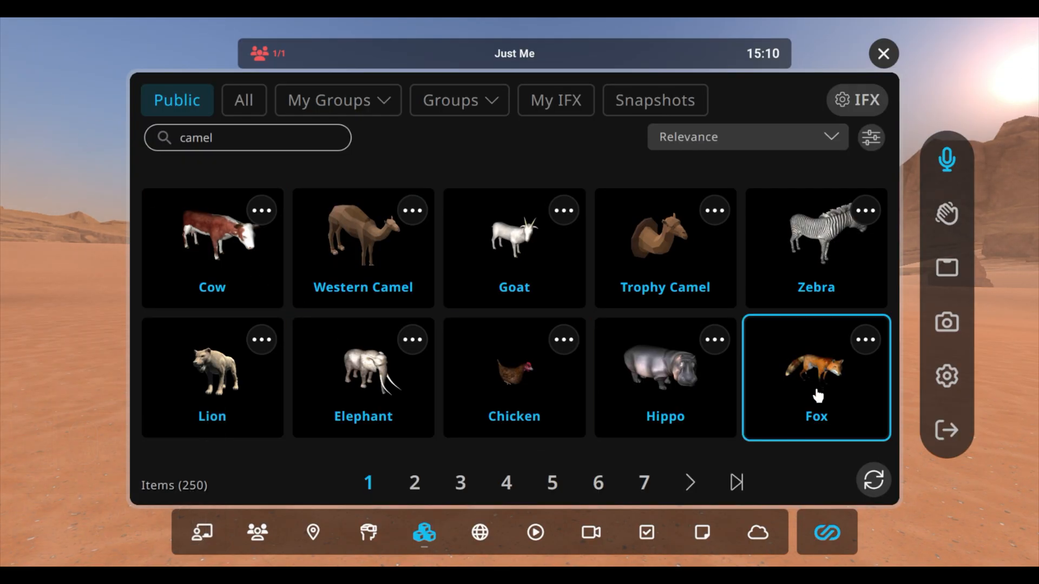
left_click(517, 377)
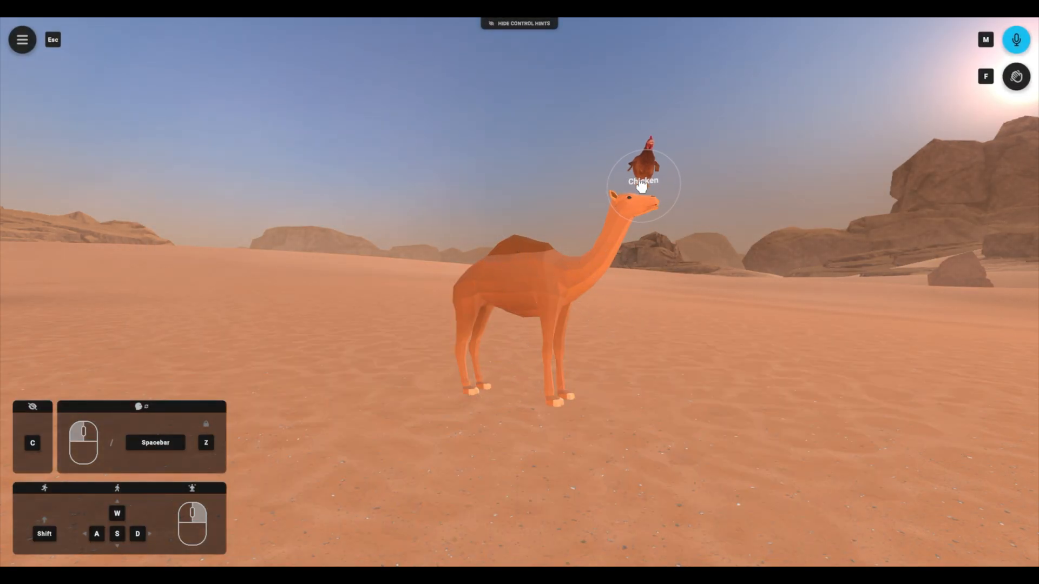
left_click(639, 187)
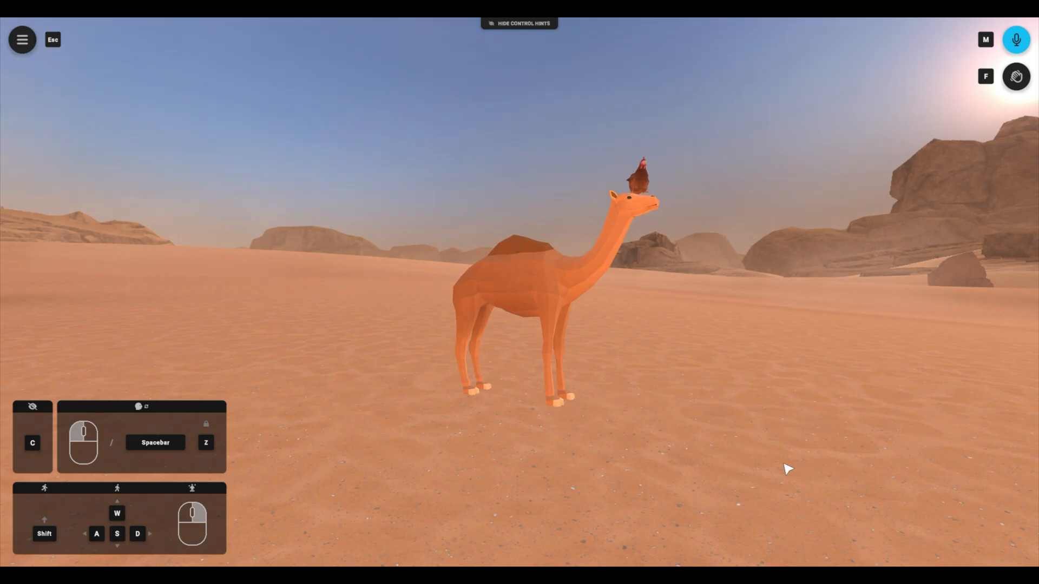
Step: Create an IFX snapshot with the Just My IFX option and save it as "test camel"
key("Escape")
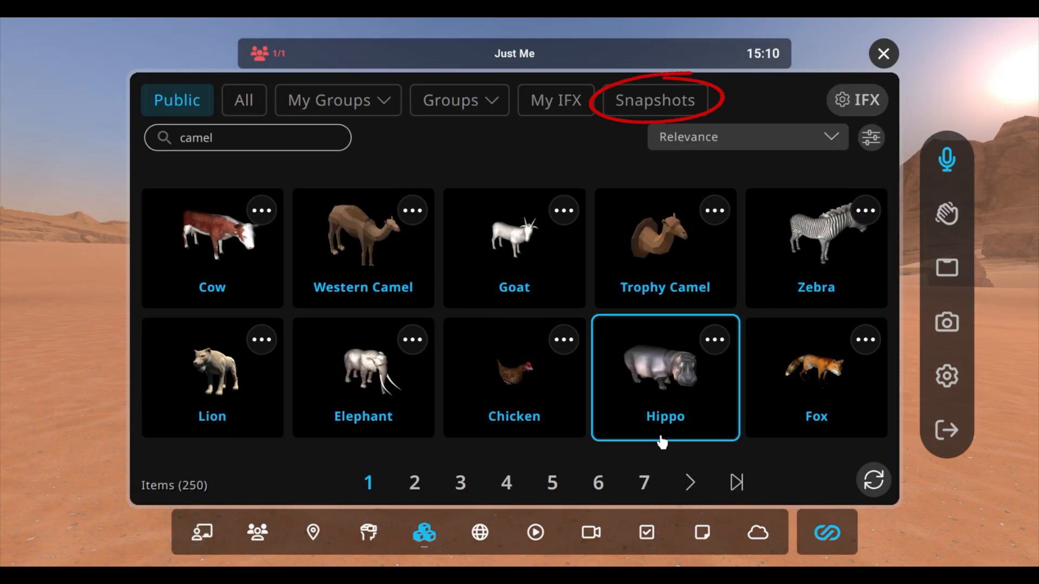
left_click(662, 105)
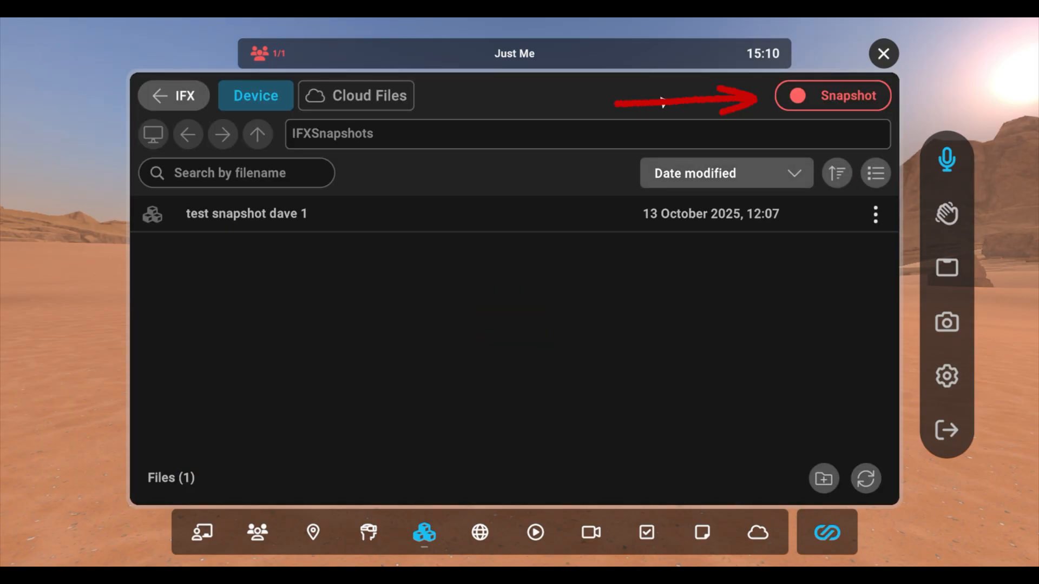
left_click(838, 106)
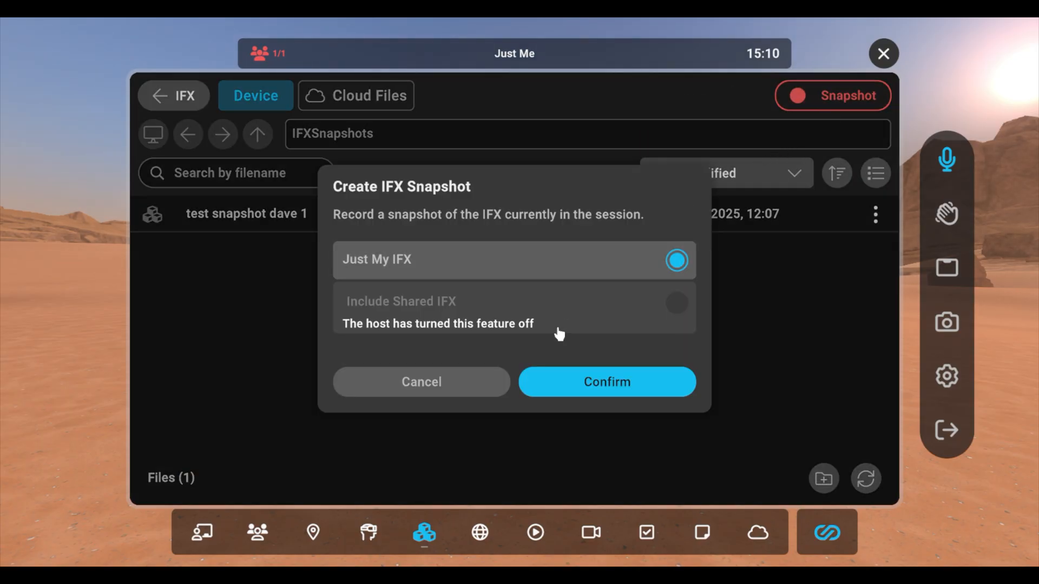
left_click(582, 388)
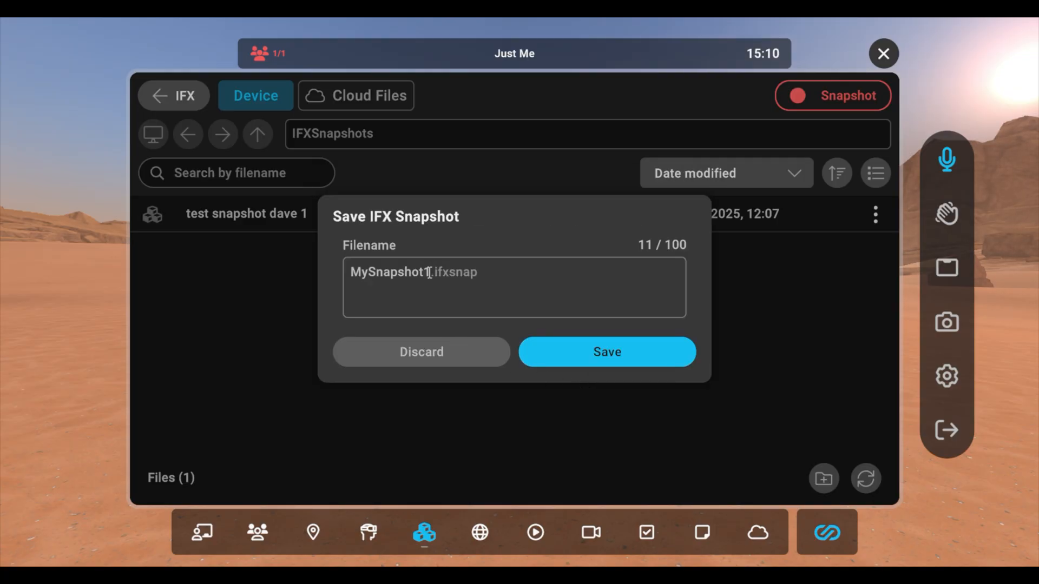
left_click_drag(429, 273, 350, 272)
type("test")
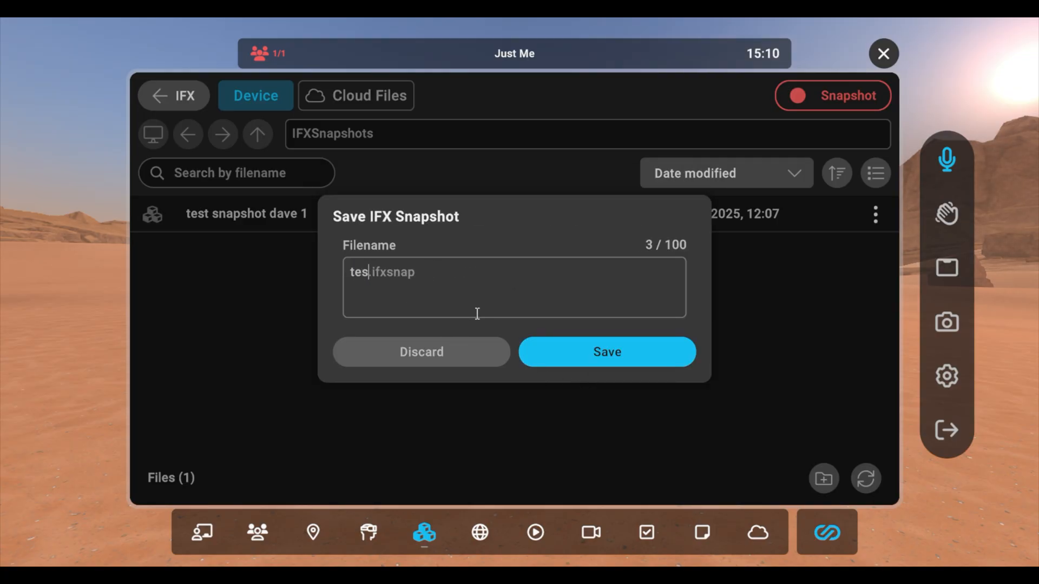
type(" s")
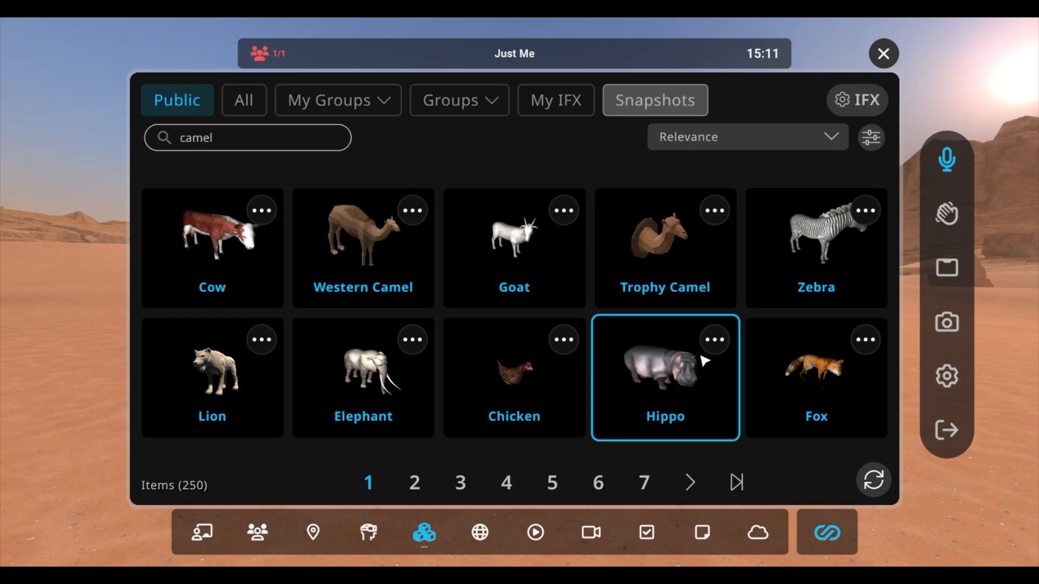
Step: Load the "test camel" snapshot from the cloud files with Load in original location enabled
left_click(644, 100)
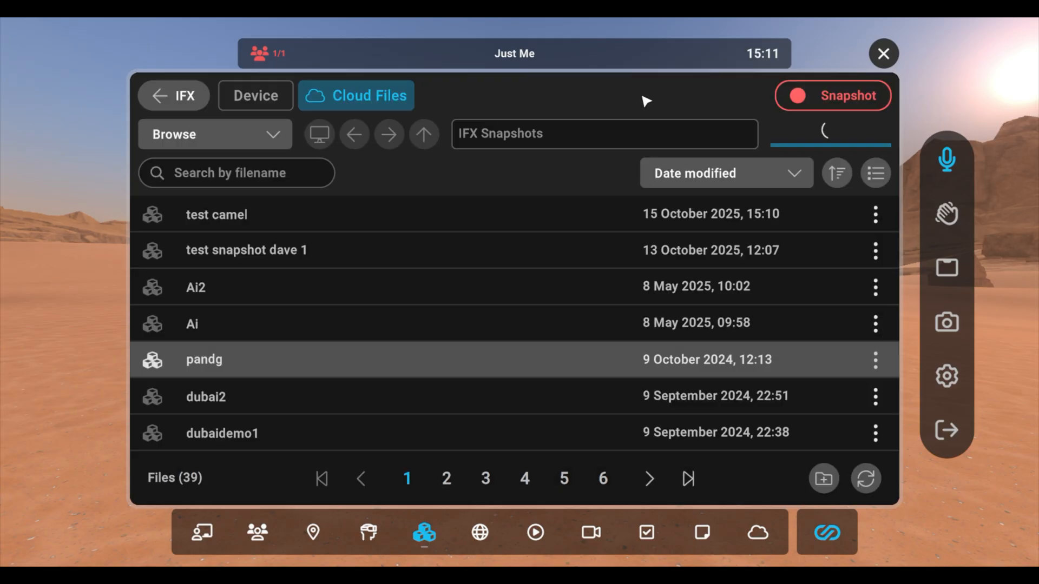
left_click(327, 226)
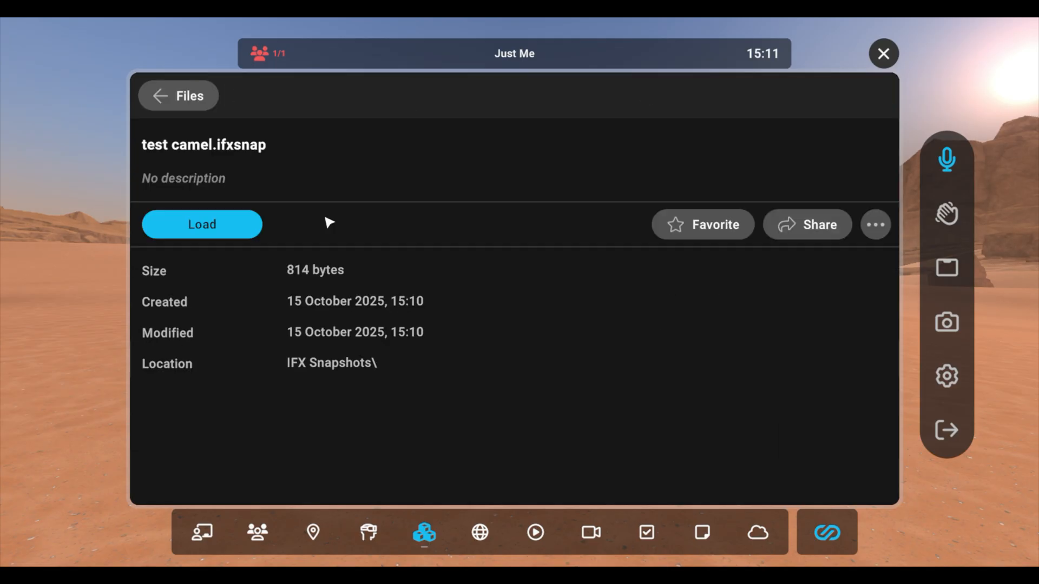
left_click(206, 233)
left_click(667, 279)
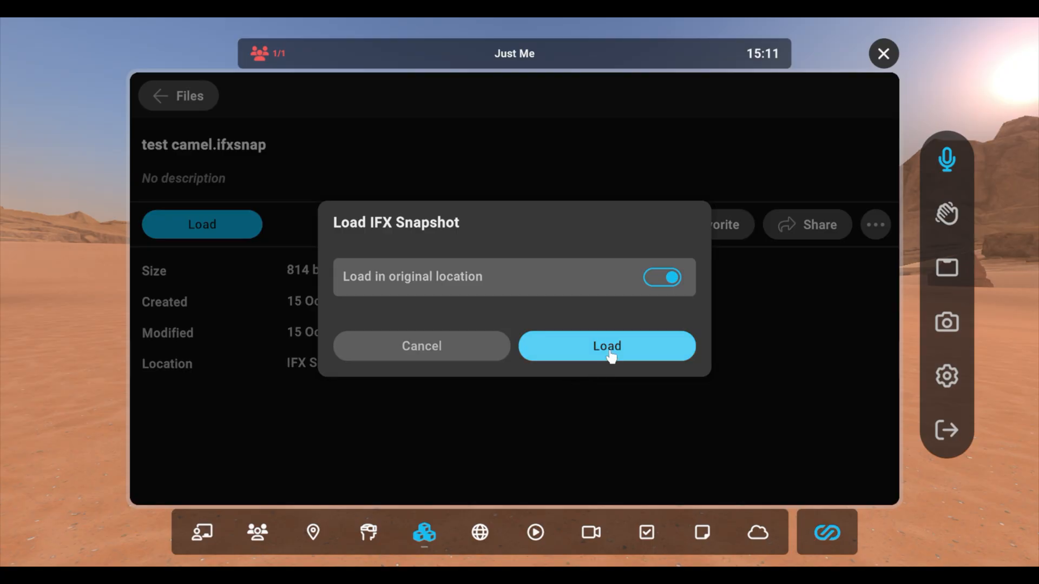
left_click(610, 349)
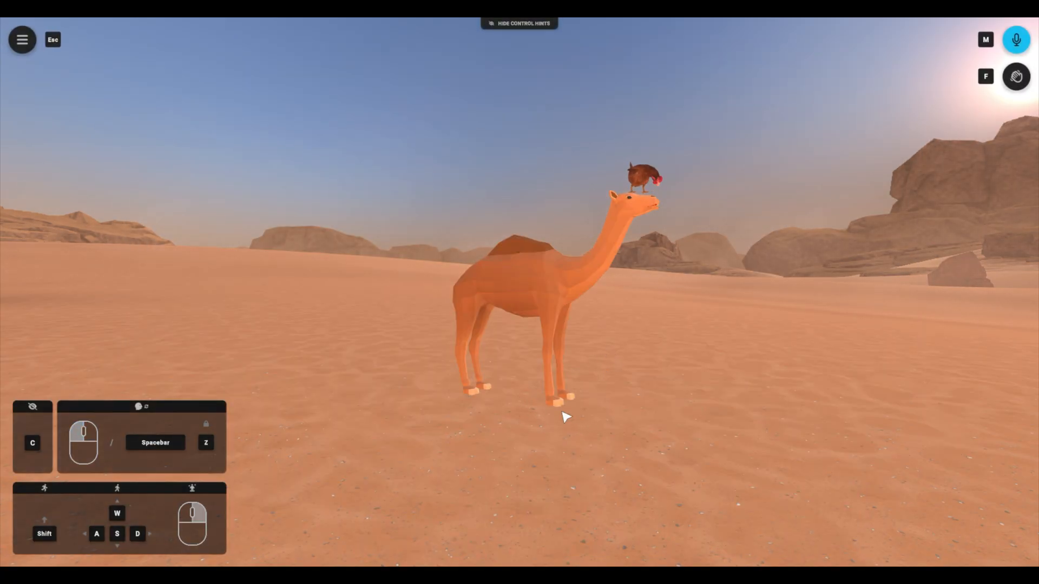
Step: Load the "test camel" snapshot again with Load in original location turned off
key("Escape")
left_click(652, 104)
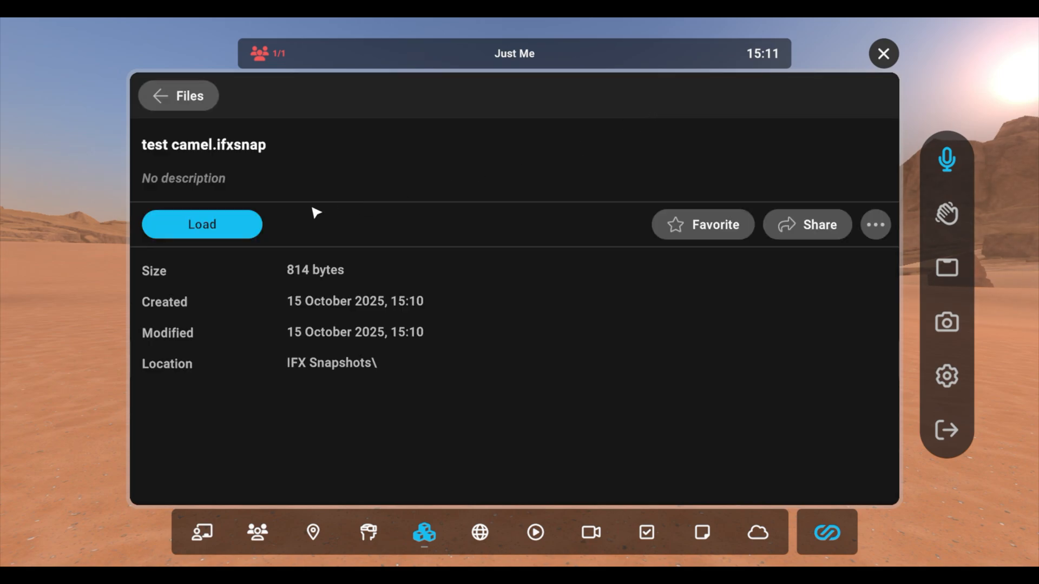
left_click(223, 230)
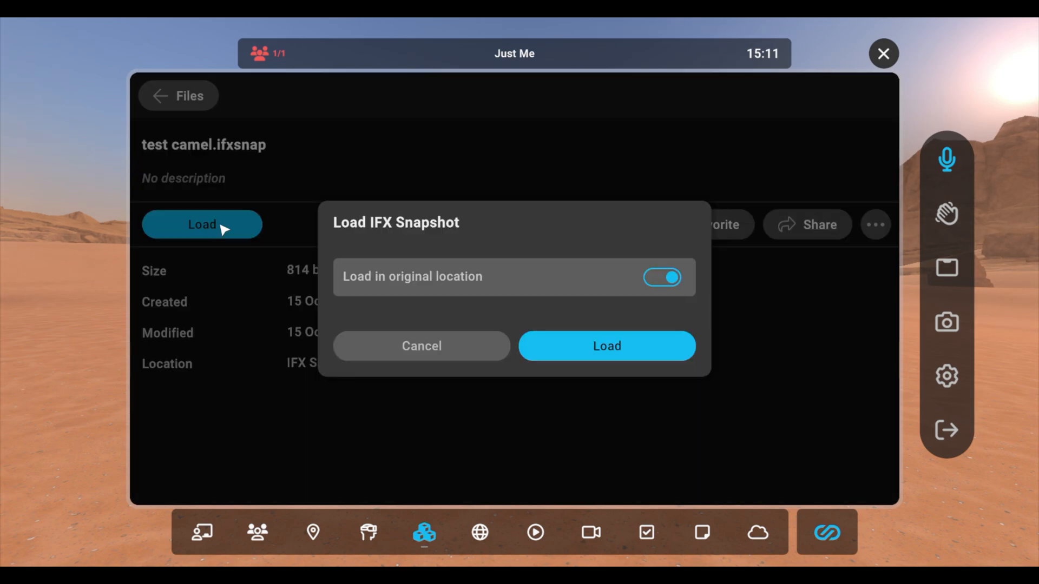
left_click(670, 279)
left_click(605, 353)
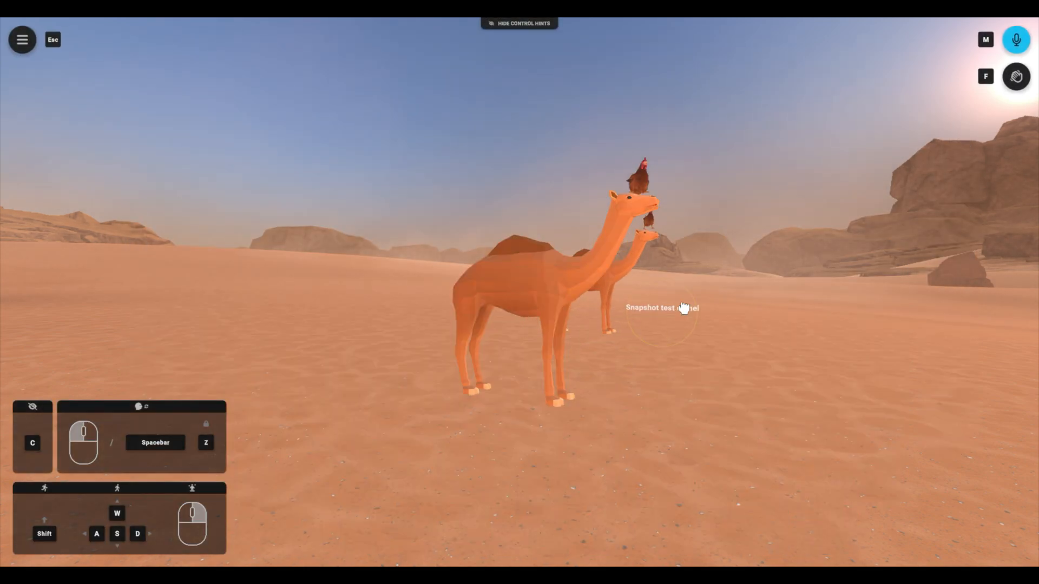
Step: Place the loaded "test camel" snapshot so its camel and chicken stand just behind the original pair
left_click(538, 224)
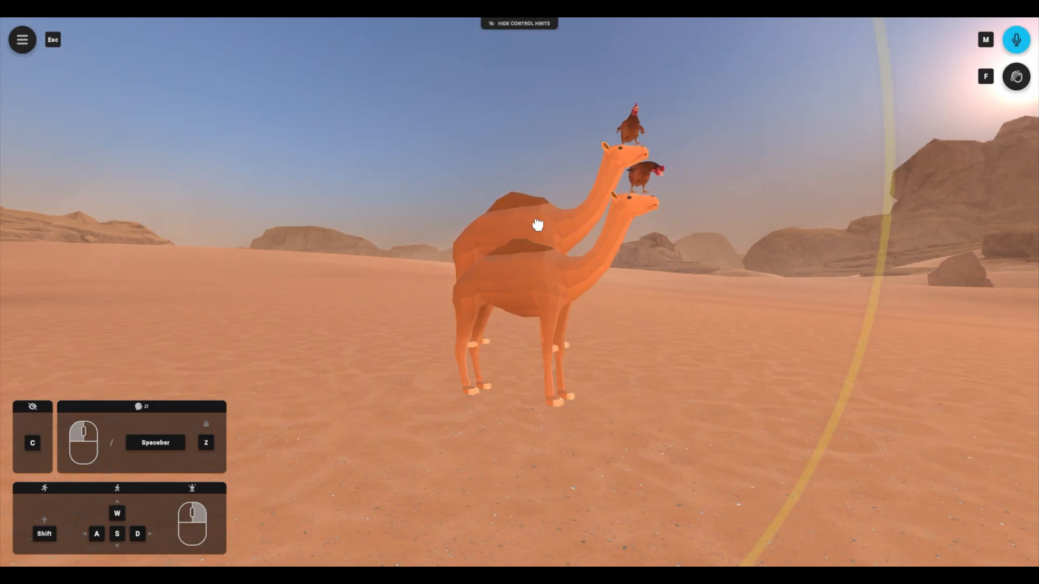
key("Escape")
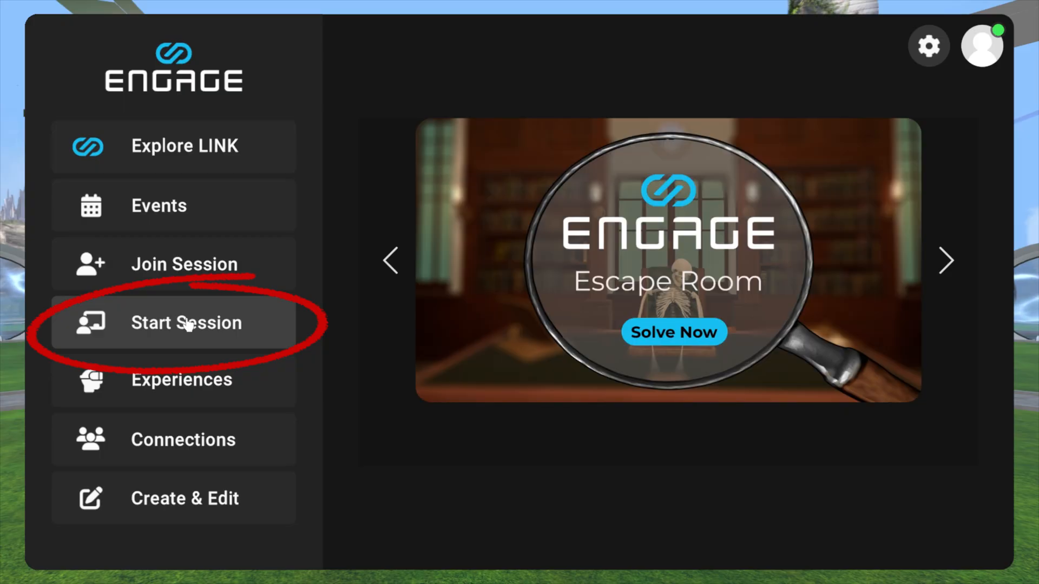
Step: Search the public locations for "Creator" and start a Just Me session in Creator Room - Rocky Sand
left_click(188, 323)
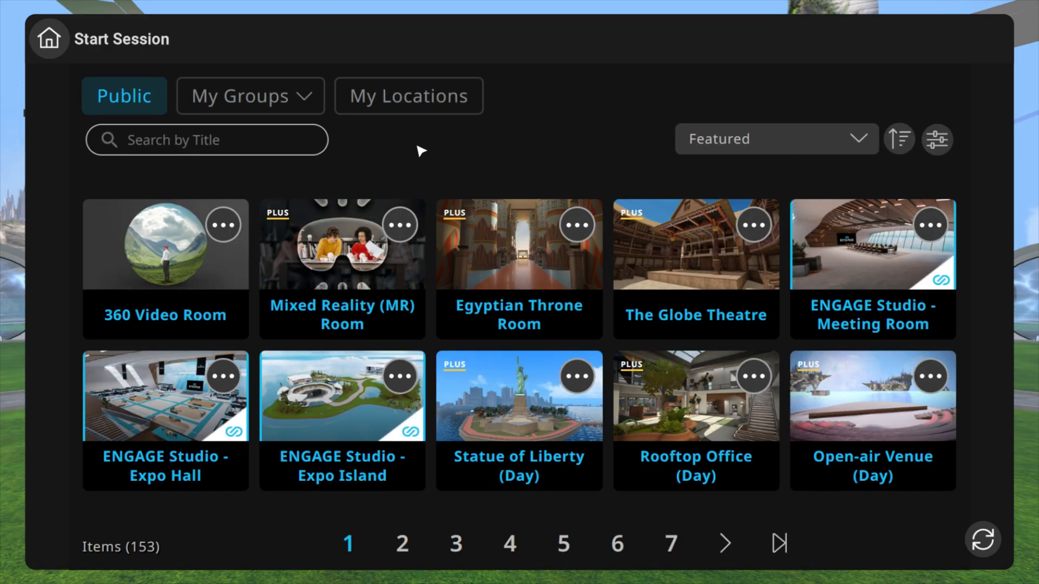
left_click(237, 137)
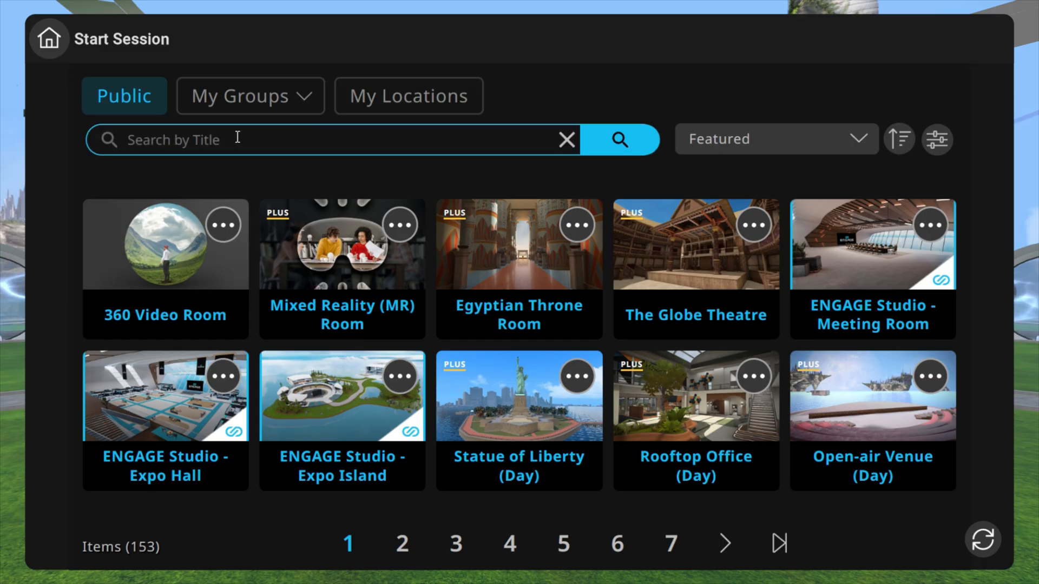
type("c")
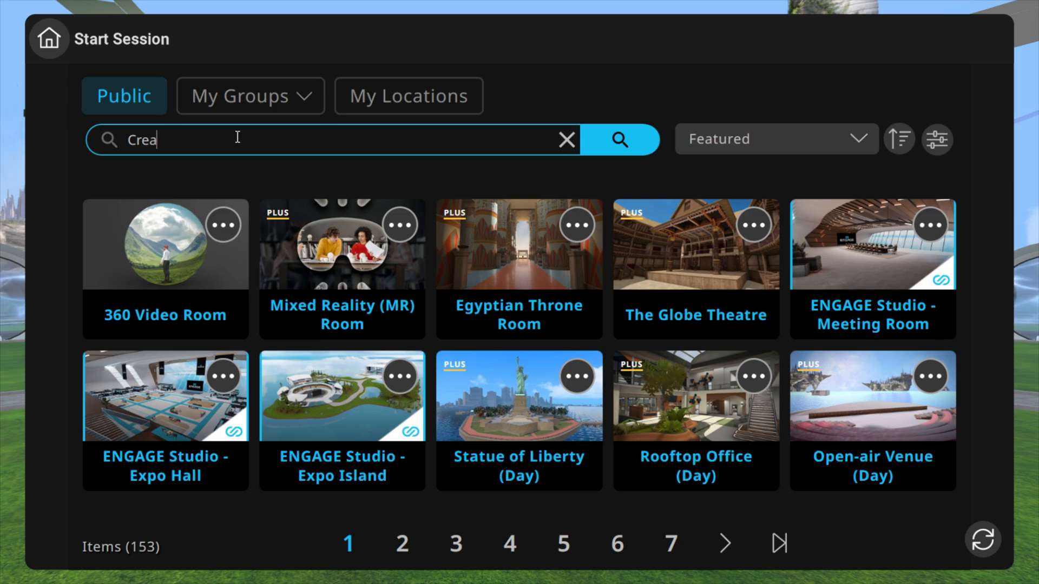
key("Return")
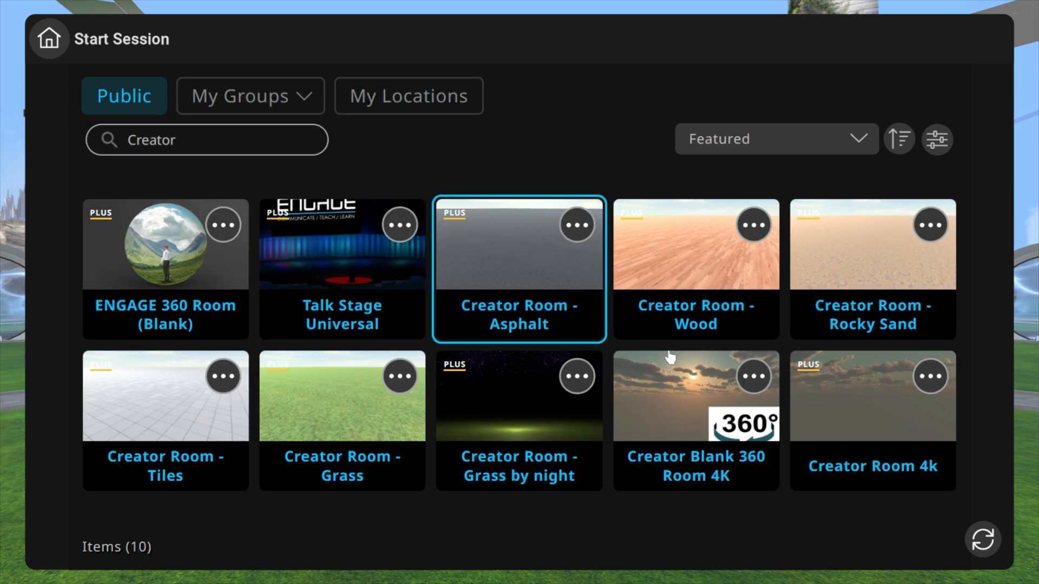
left_click(862, 259)
left_click(394, 310)
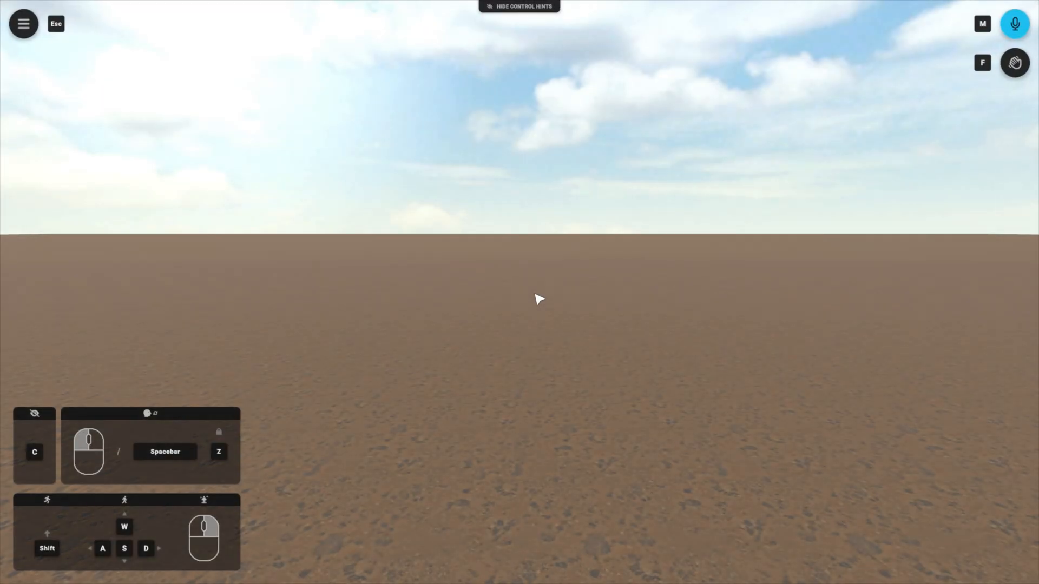
Step: Search the public IFX library for "Rock arch" and add the Stone Arch Rough model to the scene
key("Escape")
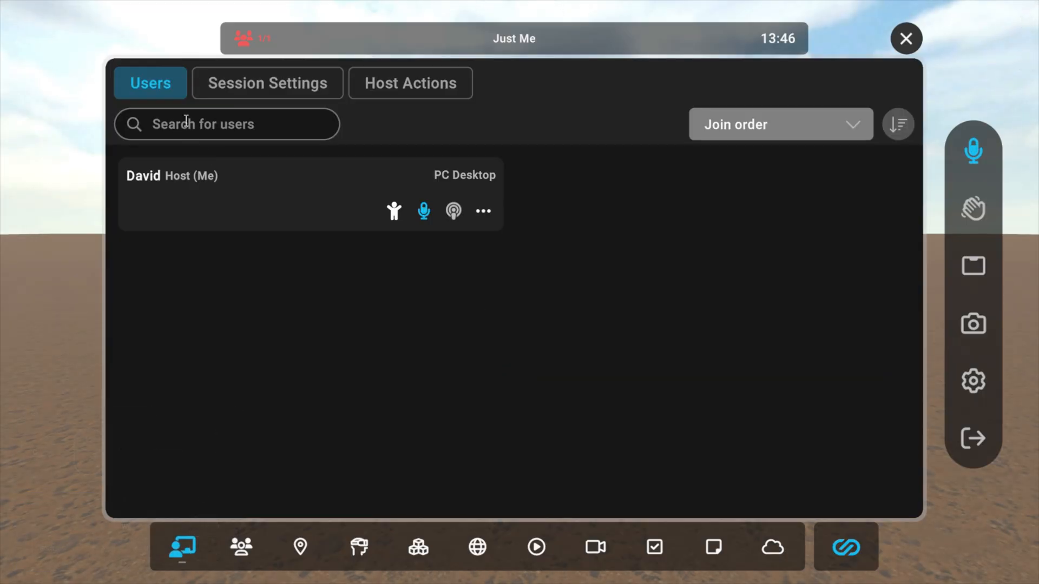
left_click(418, 548)
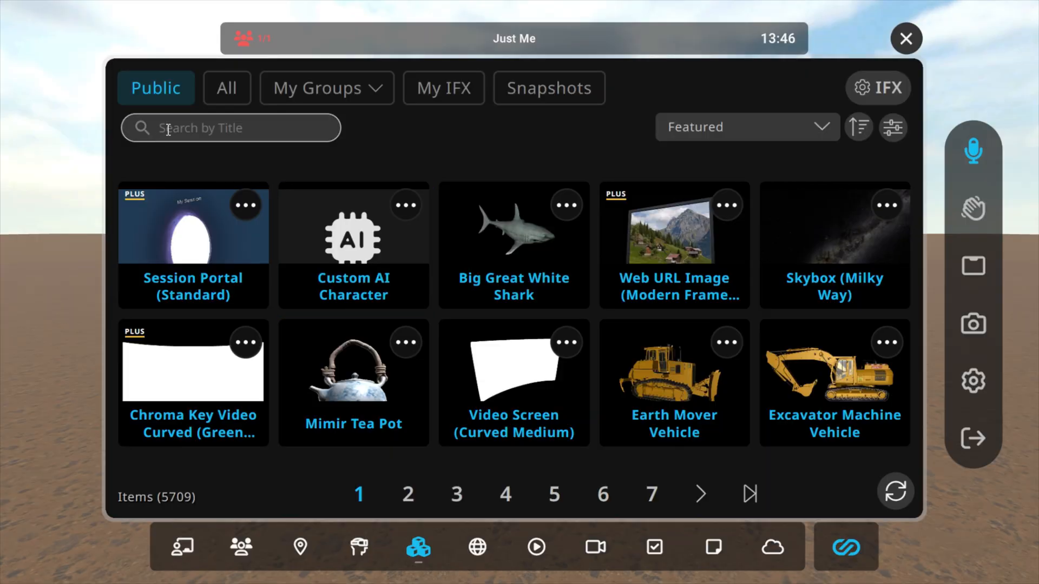
left_click(221, 126)
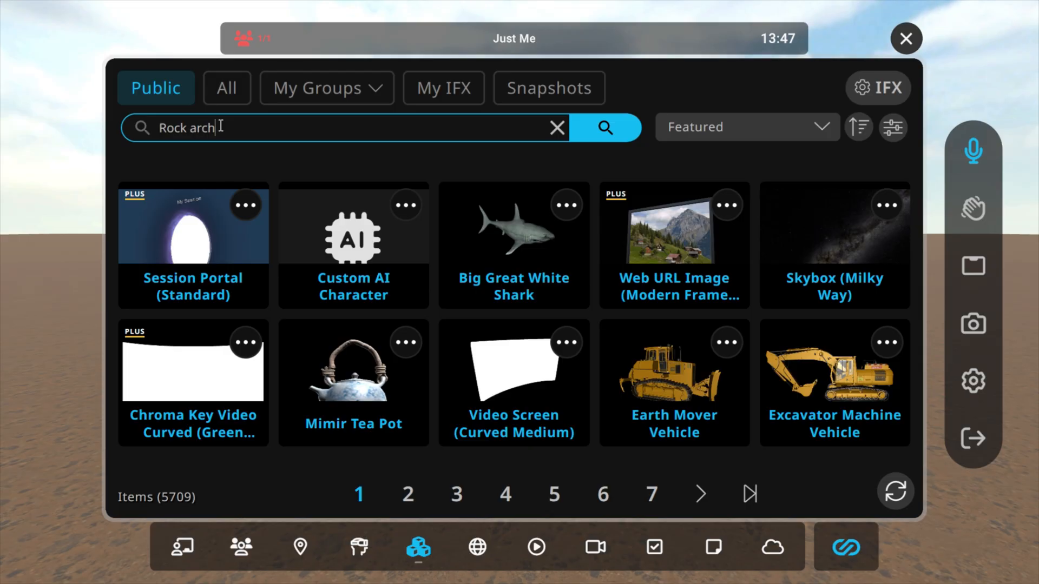
key("Return")
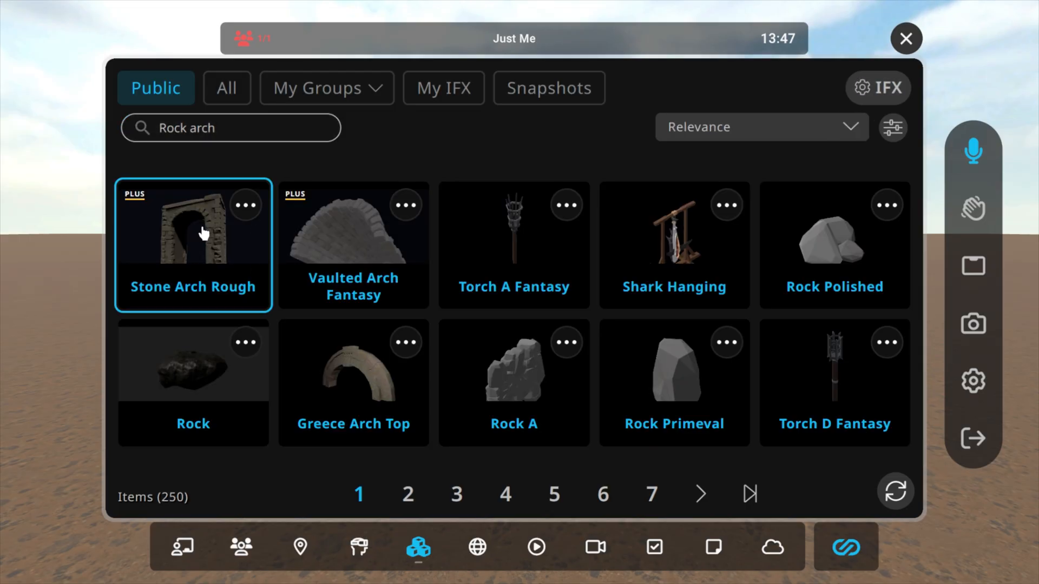
left_click(203, 233)
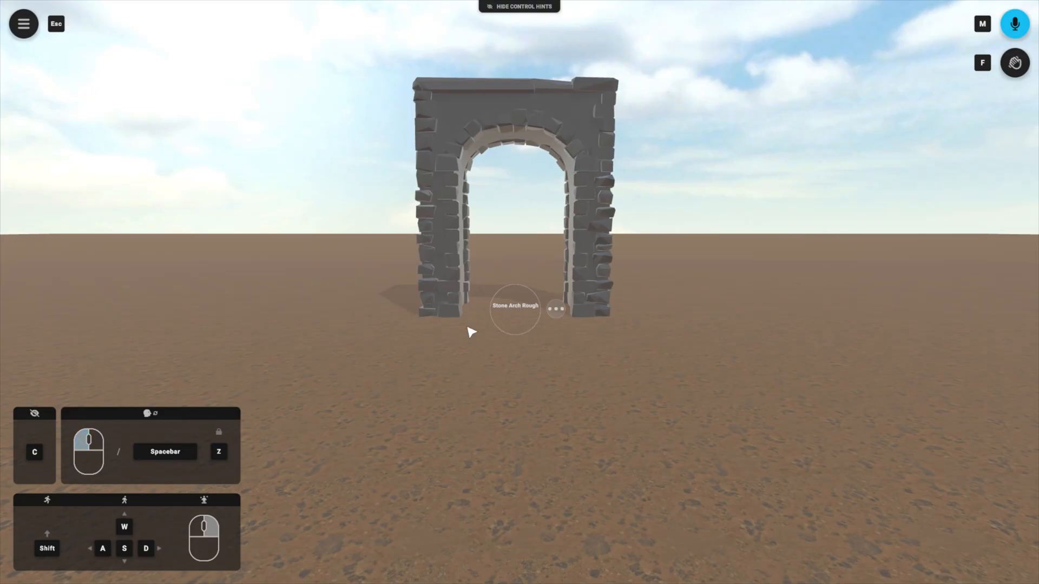
Step: Try rotating the stone arch about its vertical axis with the gizmo, reset the rotation and close the gizmo
left_click_drag(483, 395, 480, 340)
key("w")
key("a")
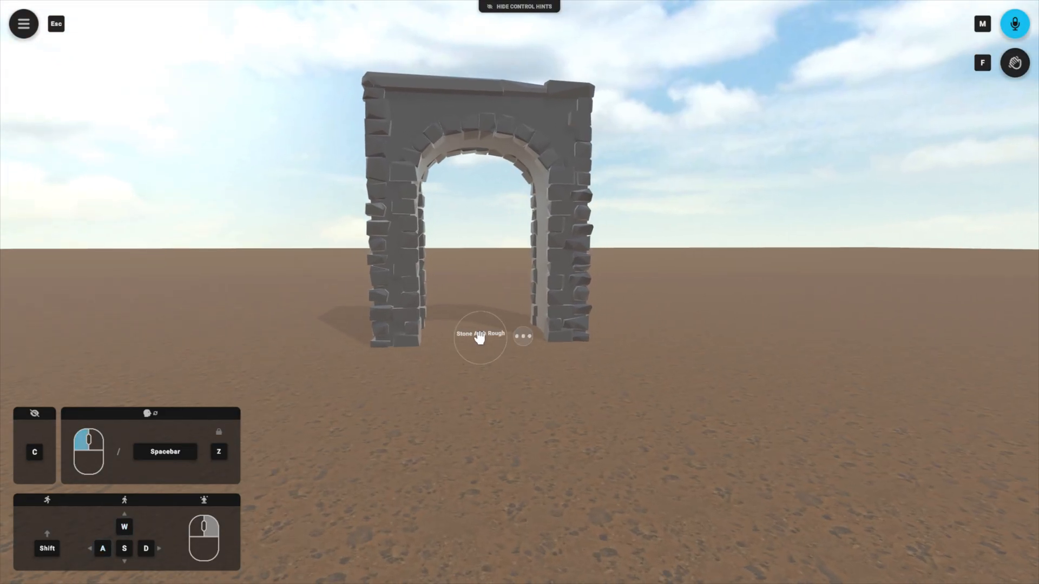
left_click(524, 338)
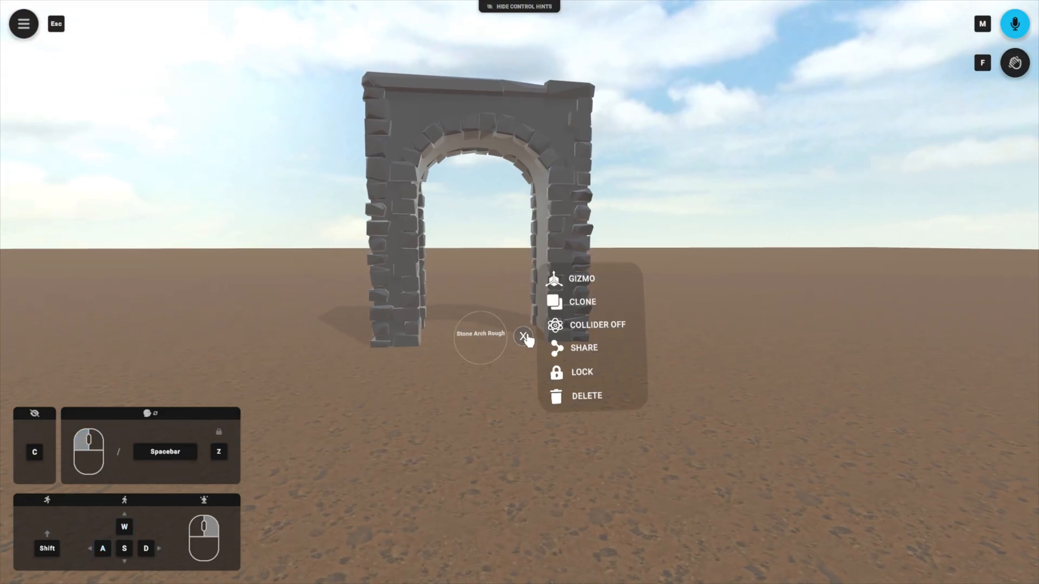
left_click(597, 289)
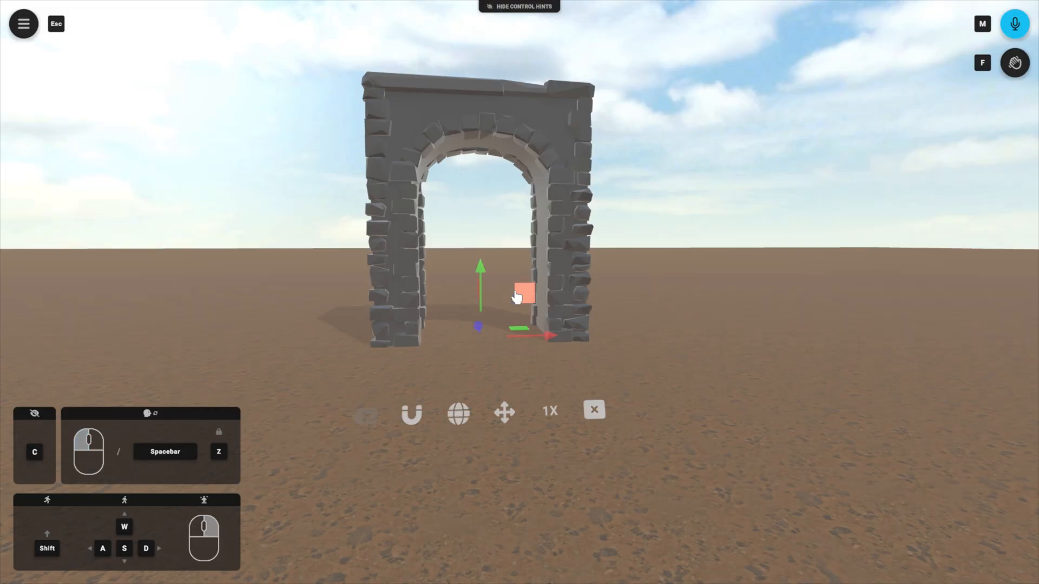
left_click(505, 418)
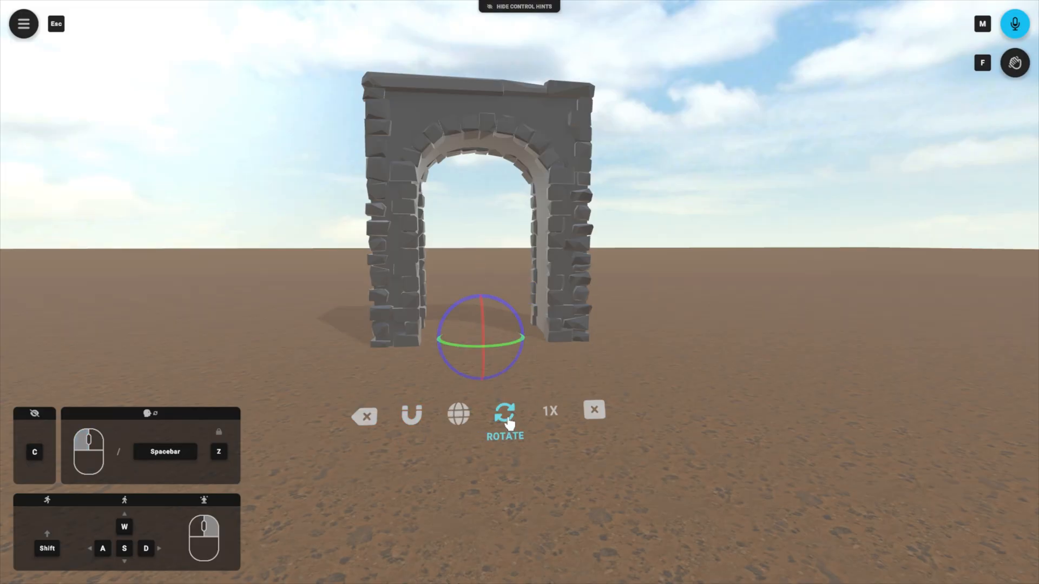
left_click_drag(502, 349, 507, 365)
left_click(365, 422)
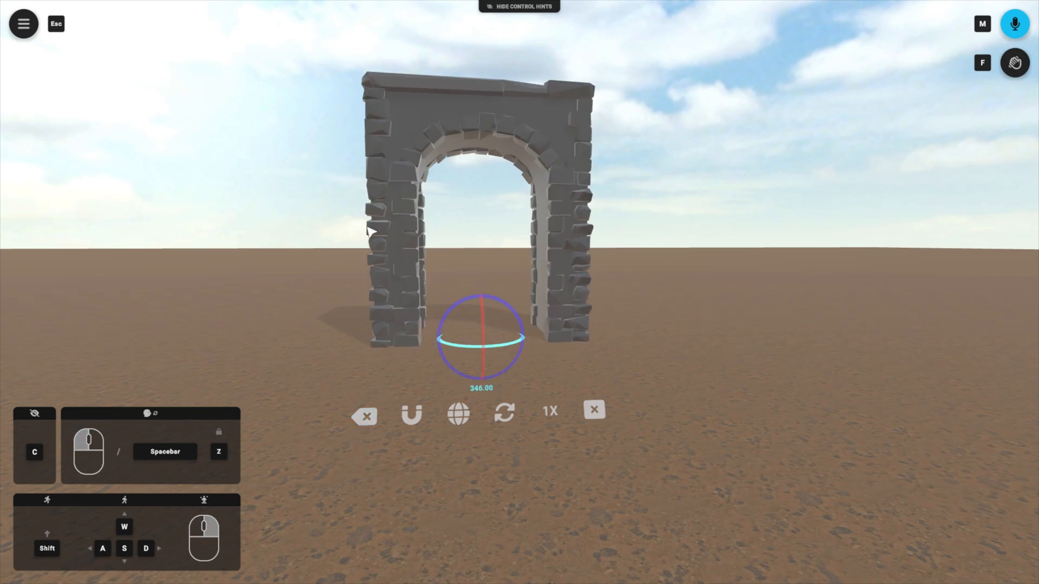
left_click(602, 416)
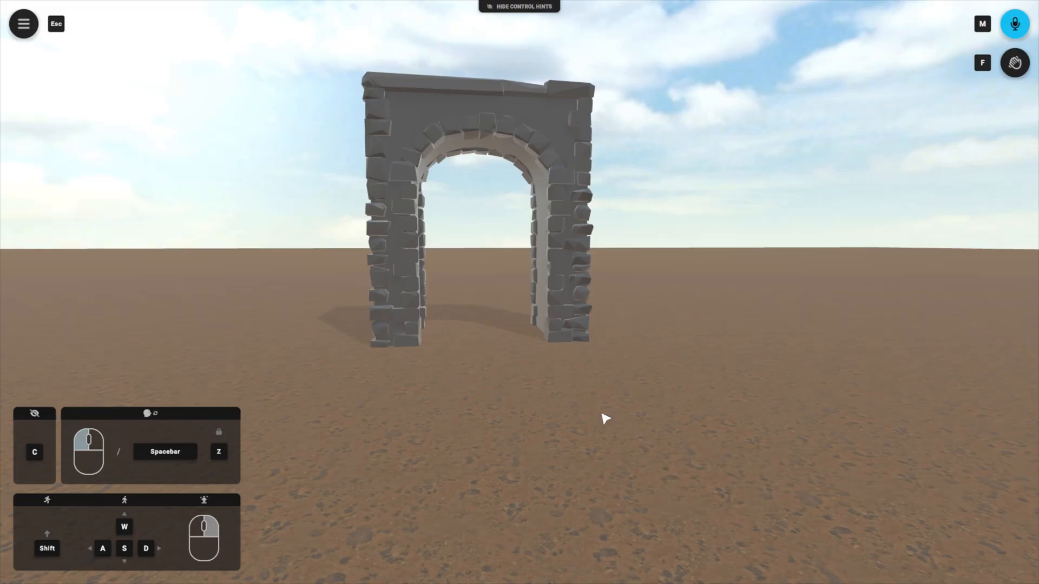
Step: Raise the stone arch to about 1.51 with the gizmo in Translate mode, lower it back to about 0.01 and close the gizmo
left_click_drag(602, 416, 550, 400)
key("s")
key("d")
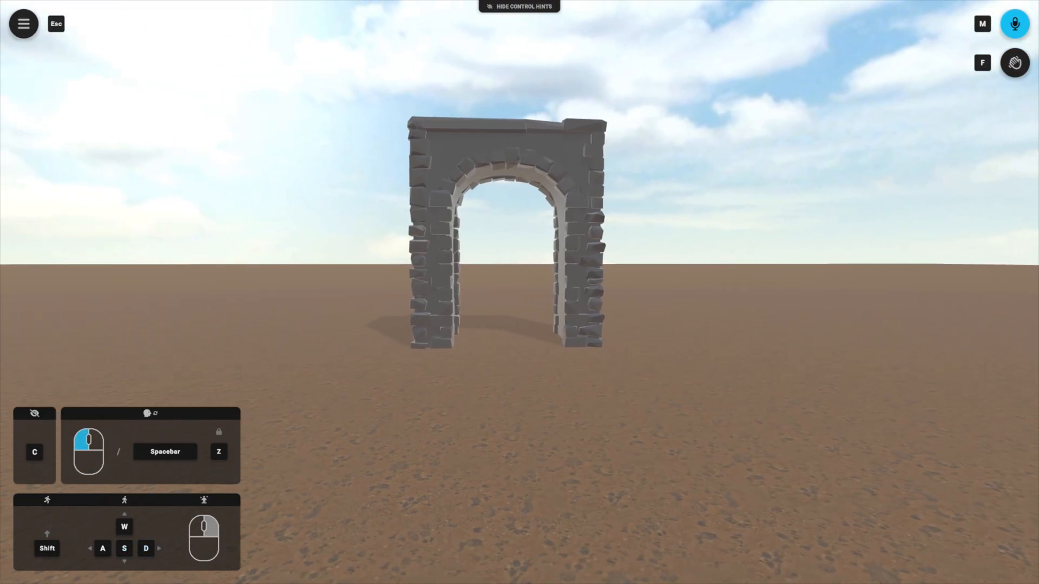
mouse_move(503, 330)
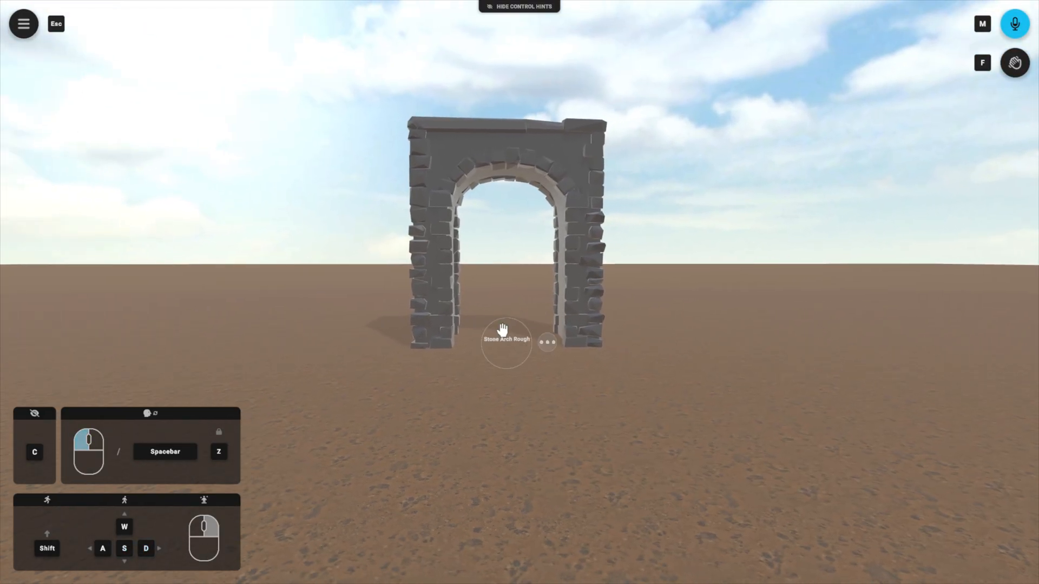
left_click(549, 346)
left_click(598, 287)
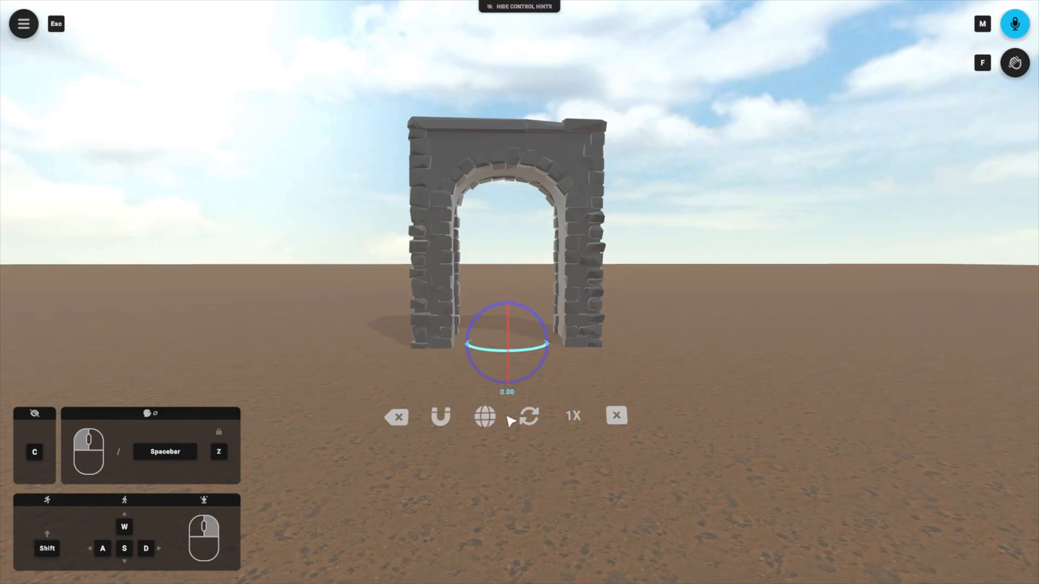
left_click(529, 416)
left_click(529, 416)
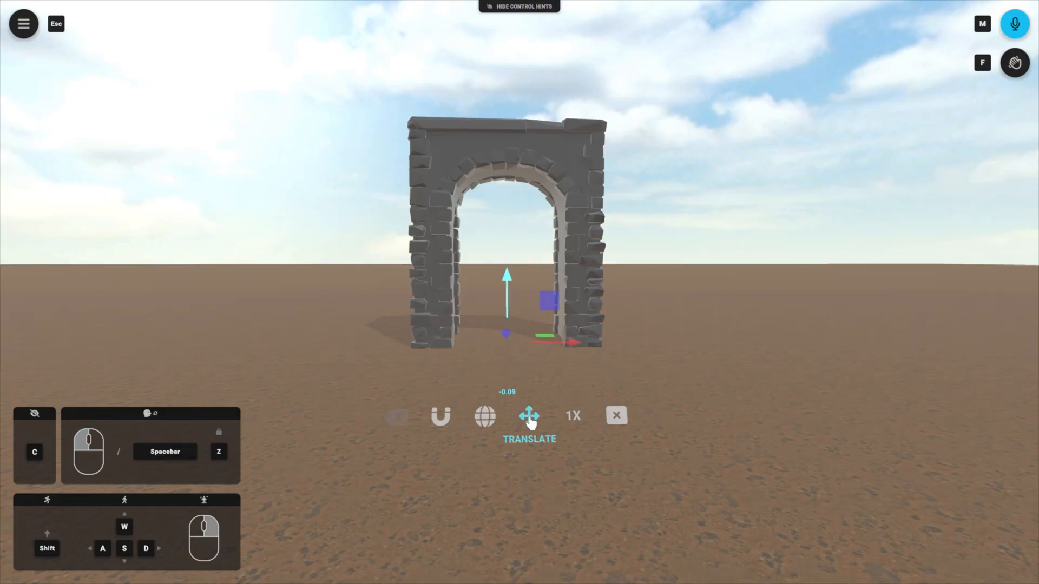
left_click_drag(509, 281, 514, 195)
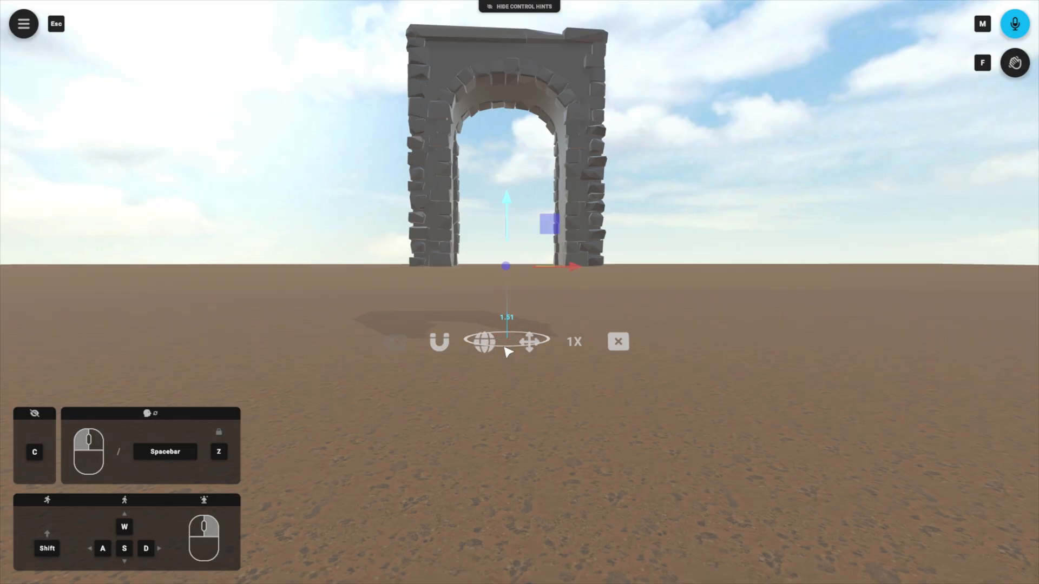
left_click(509, 343)
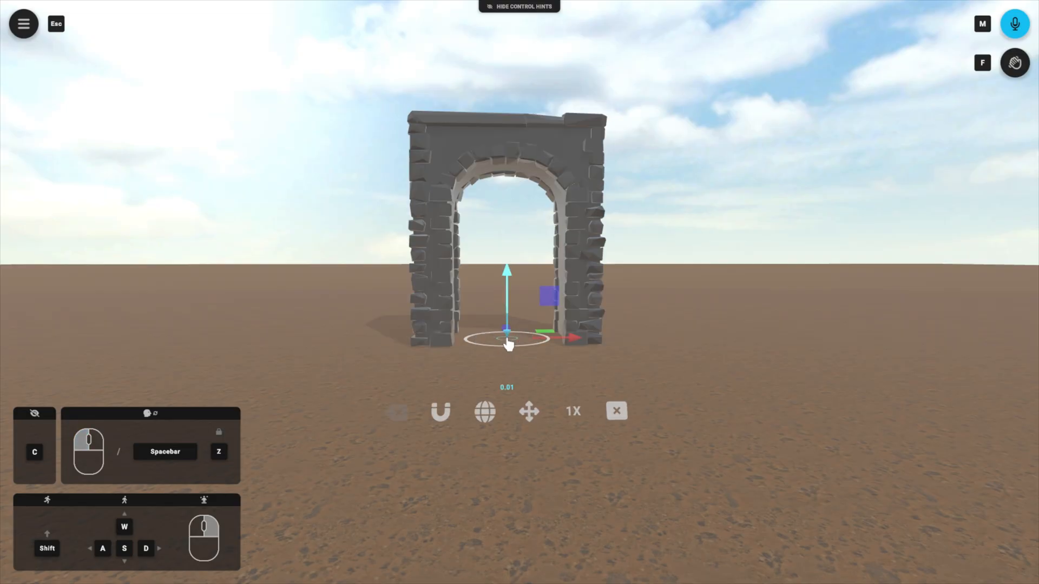
left_click(617, 413)
Step: Search the public IFX library for "Stone Wall" and place the Stone Walls Fantasy model against the left side of the arch
left_click_drag(472, 386, 499, 379)
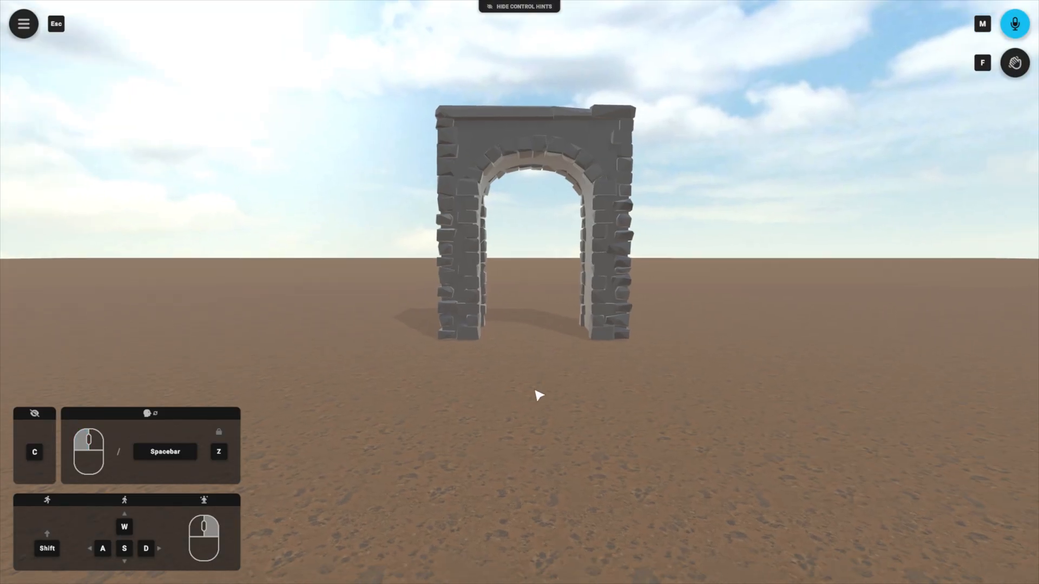
key("Escape")
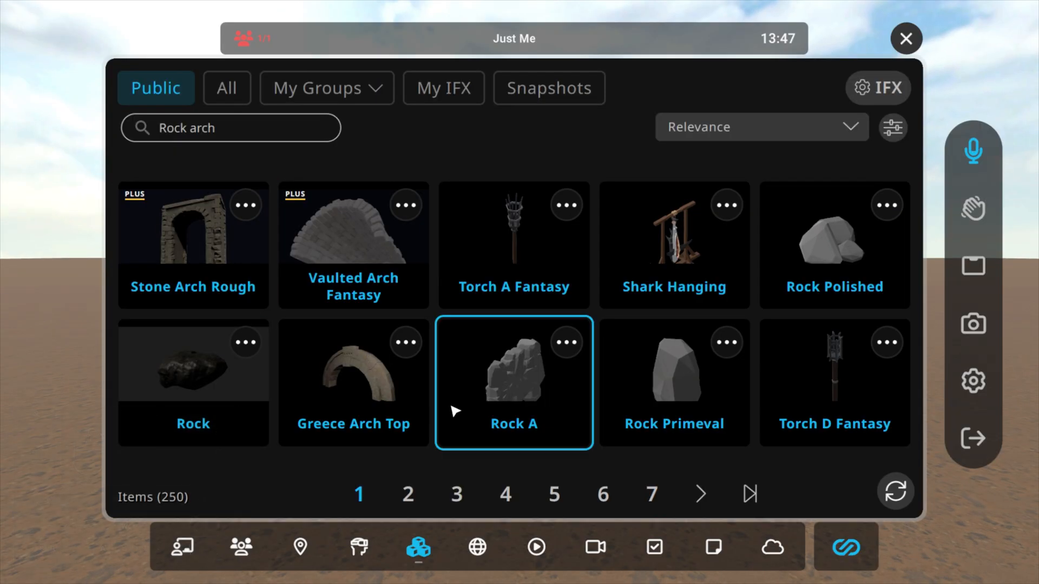
left_click(211, 128)
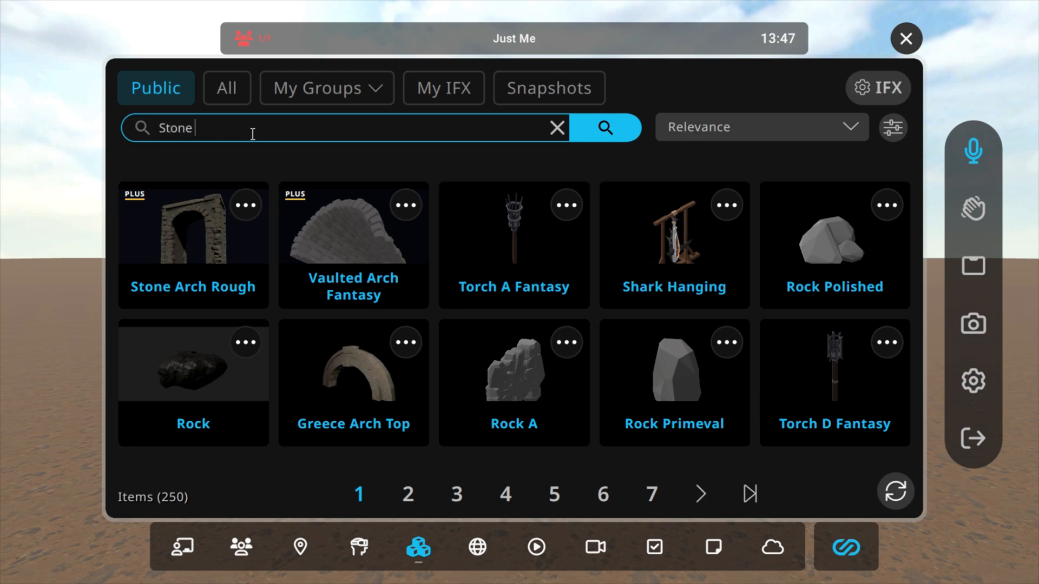
type("Stone Wall")
key("Return")
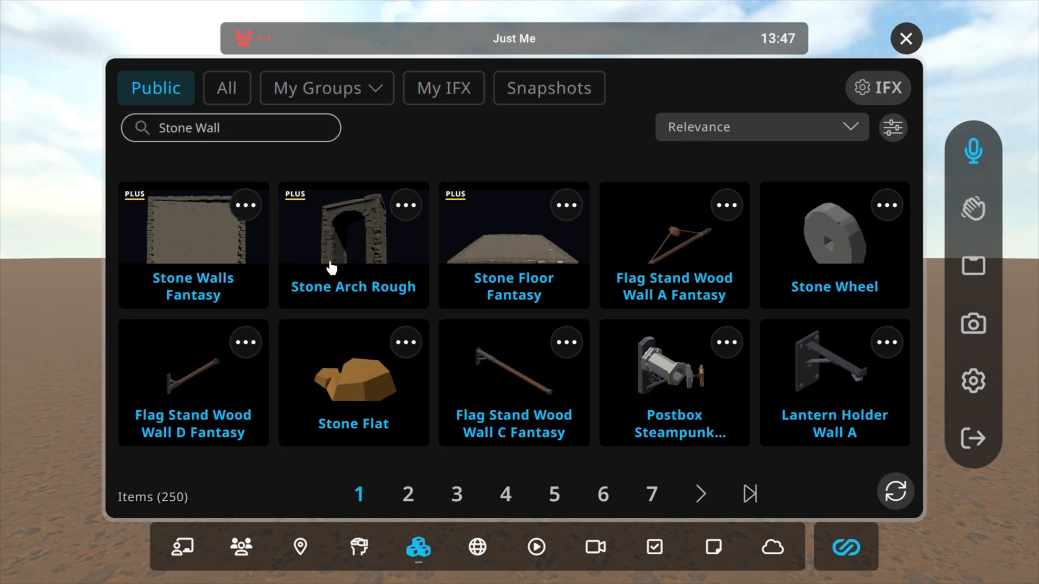
left_click(187, 255)
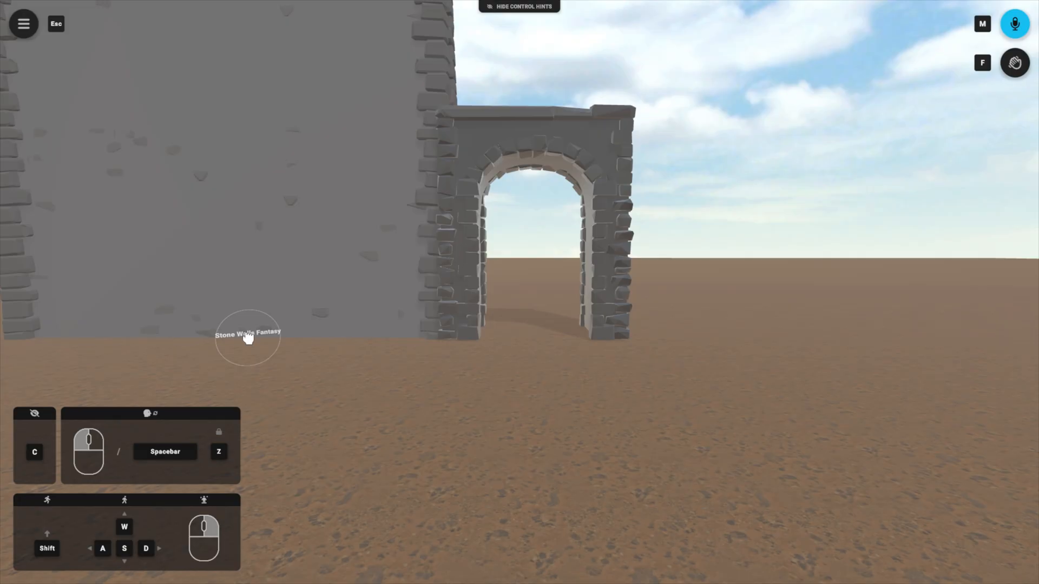
left_click(248, 338)
Step: Walk into the joint between the wall and the arch and back out to check whether the models block movement
key("w")
left_click_drag(550, 428, 519, 435)
key("s")
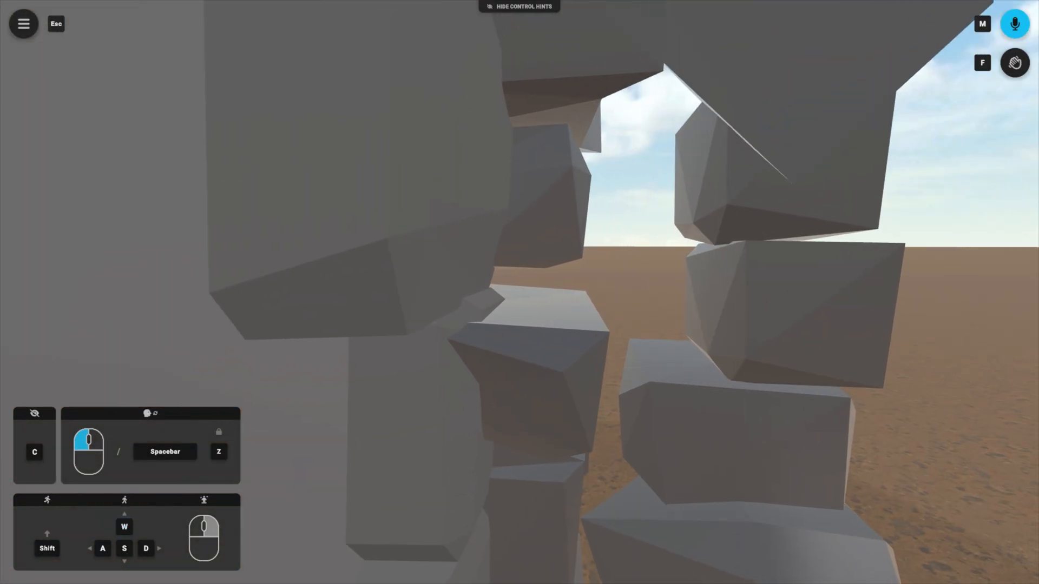
key("s")
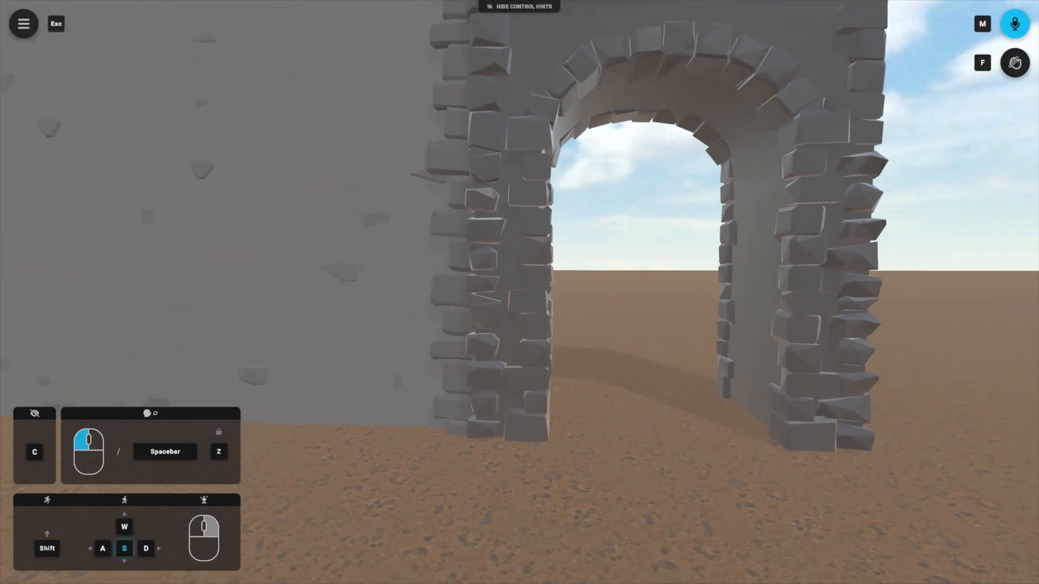
key("s")
left_click_drag(616, 315, 670, 337)
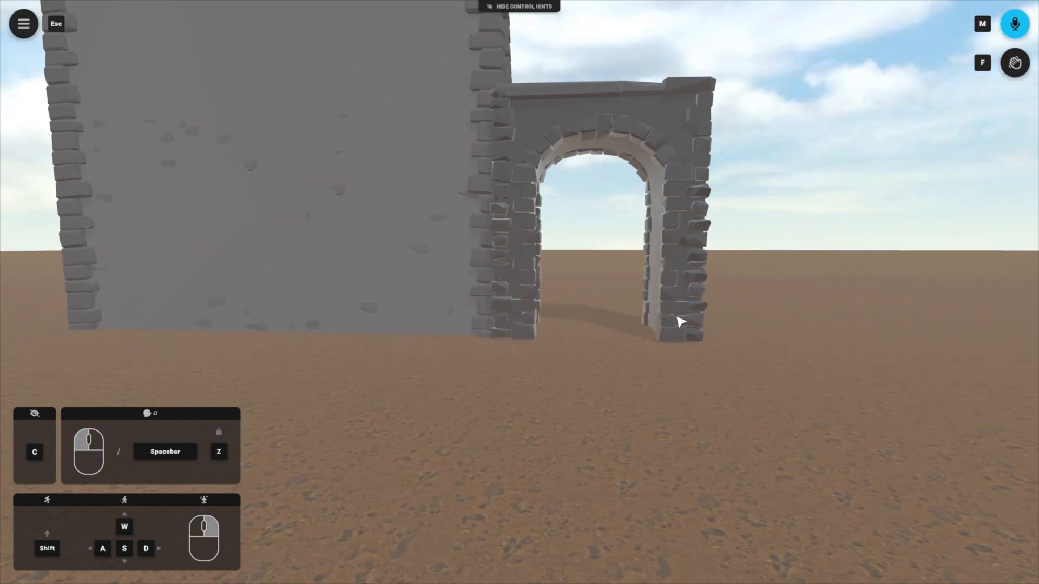
Step: Toggle the Collider Off setting on the Stone Arch Rough model and on the Stone Walls Fantasy model
mouse_move(602, 327)
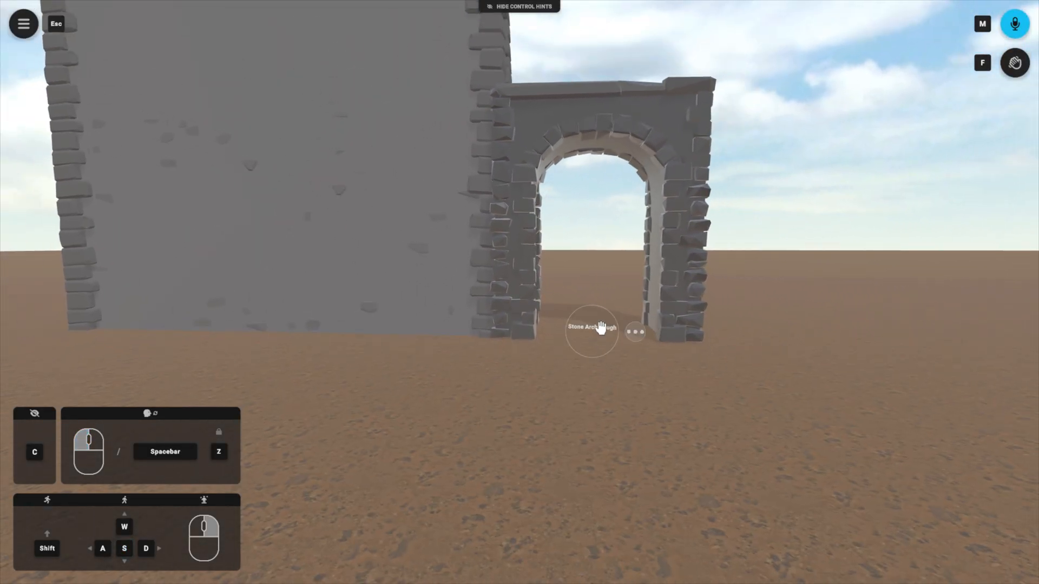
left_click(636, 333)
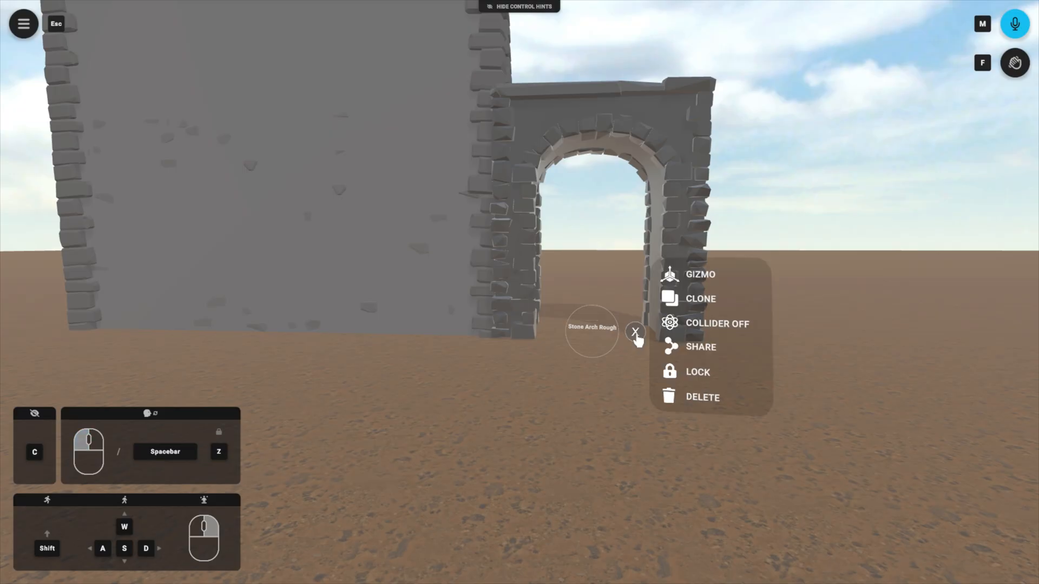
left_click(702, 328)
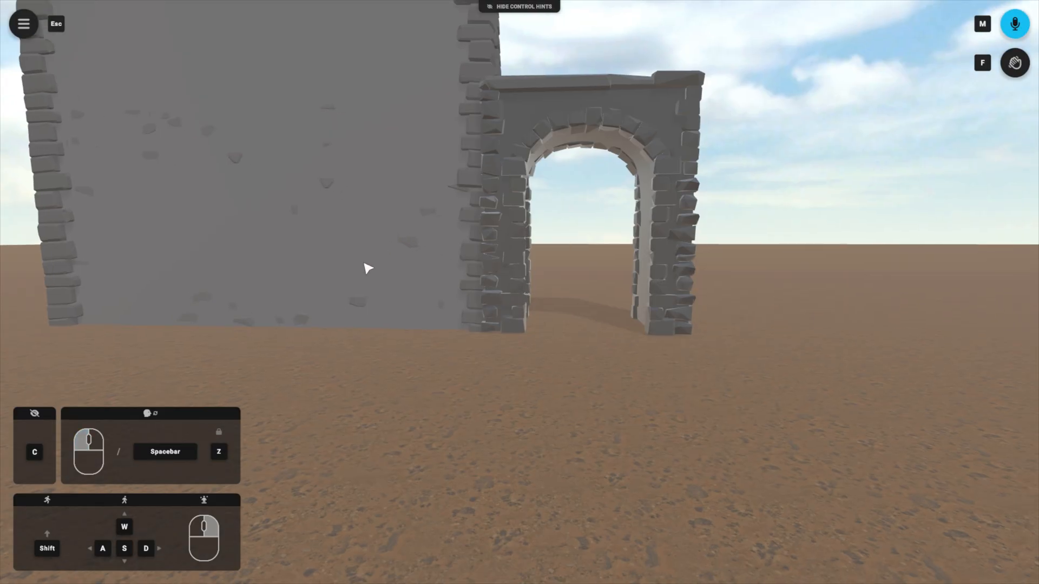
left_click(333, 322)
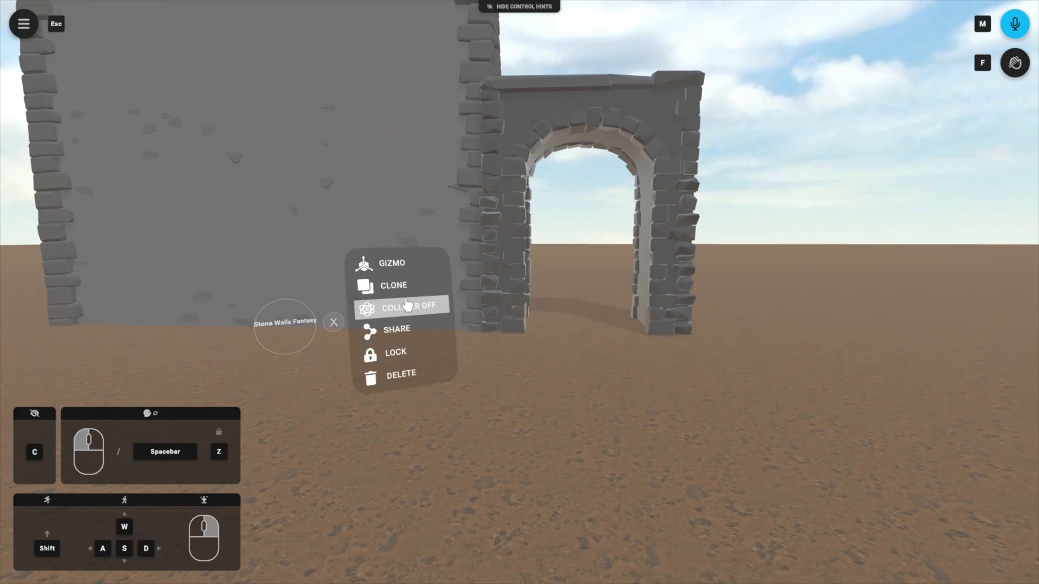
left_click(609, 386)
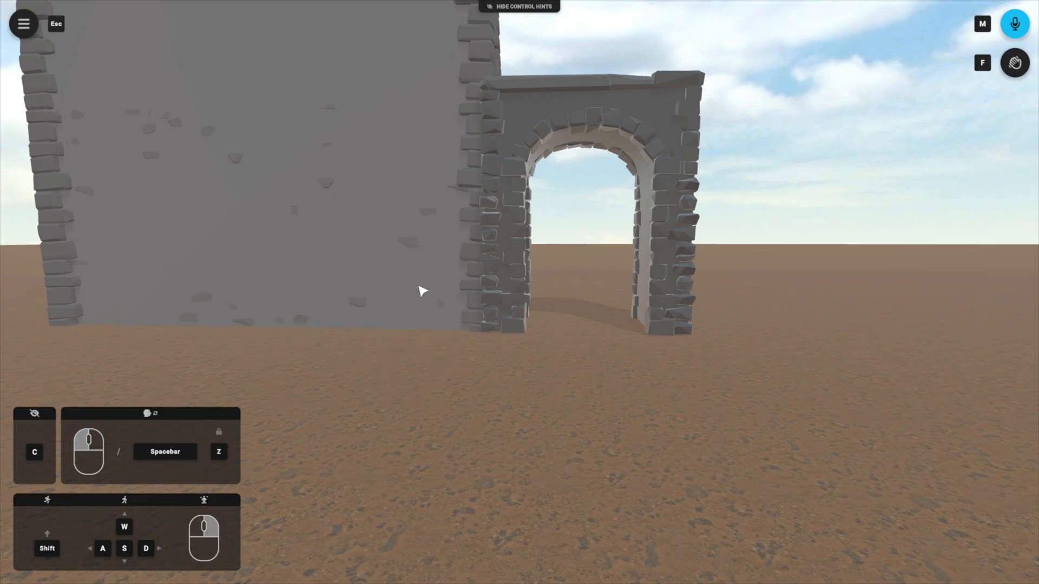
Step: Walk up against the stone wall, move along it towards the arch and back away to test whether the colliders block movement
left_click_drag(629, 405, 462, 448)
key("w")
key("a")
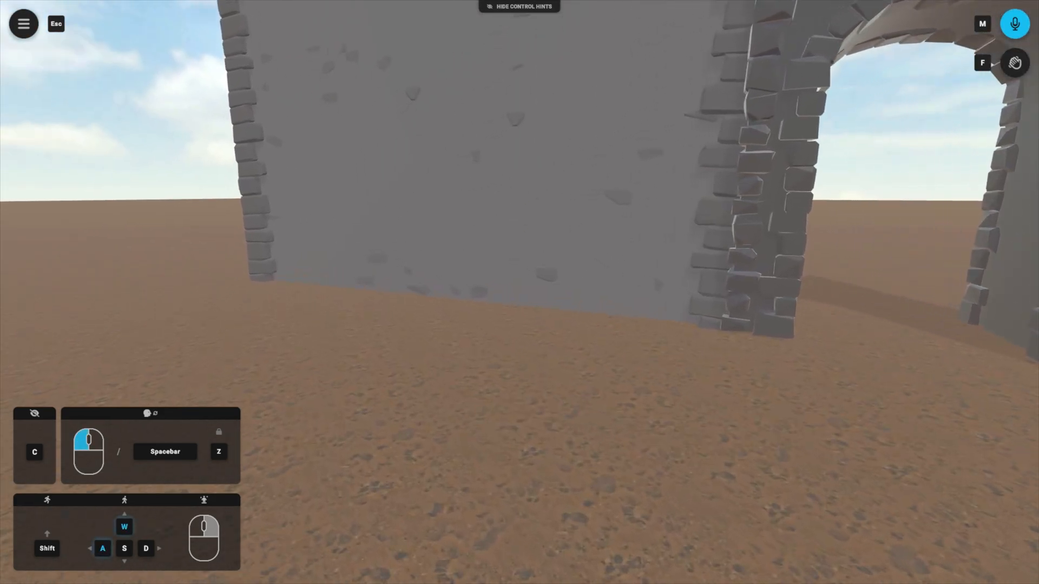
key("w")
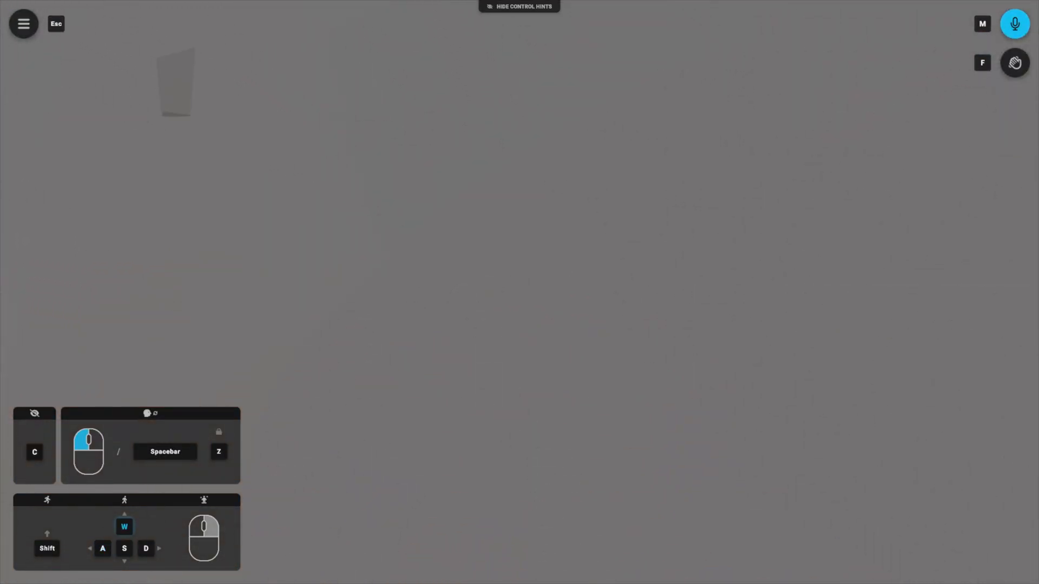
left_click_drag(462, 448, 600, 429)
key("d")
key("w")
key("d")
key("s")
key("s")
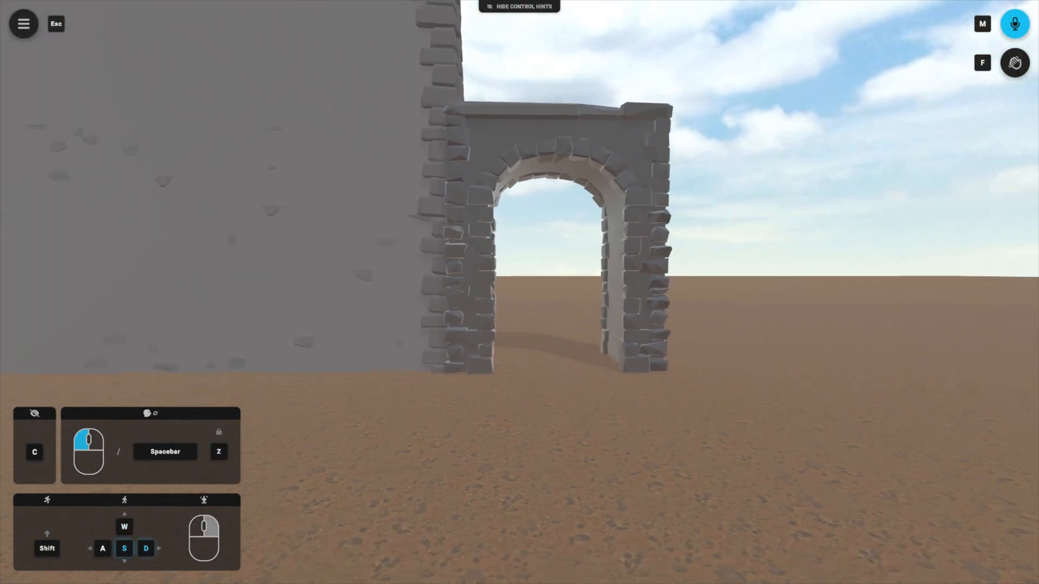
key("d")
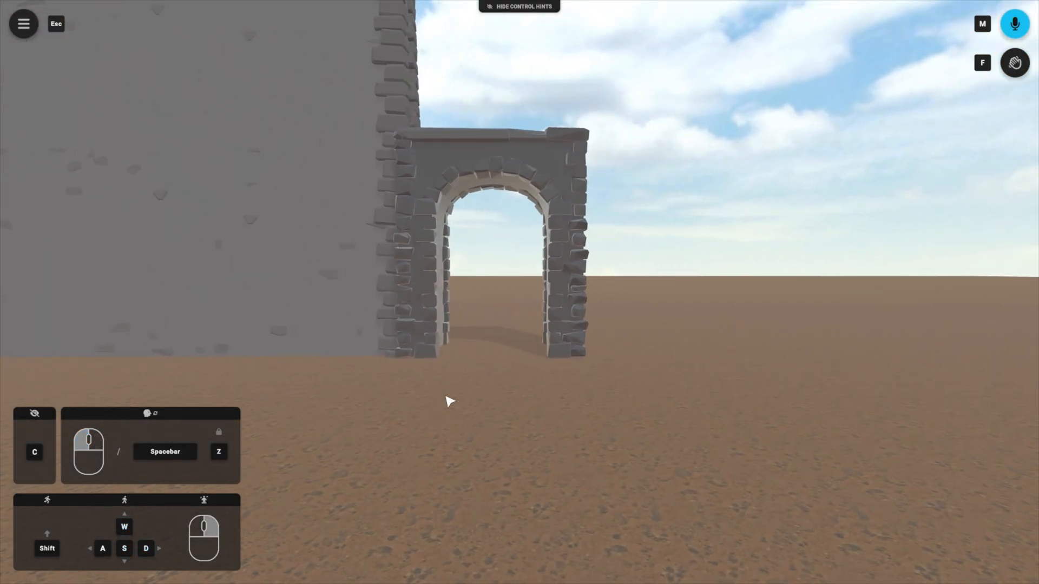
Step: Clone the Stone Walls Fantasy model and place the copy against the right side of the stone arch
left_click_drag(529, 432, 465, 449)
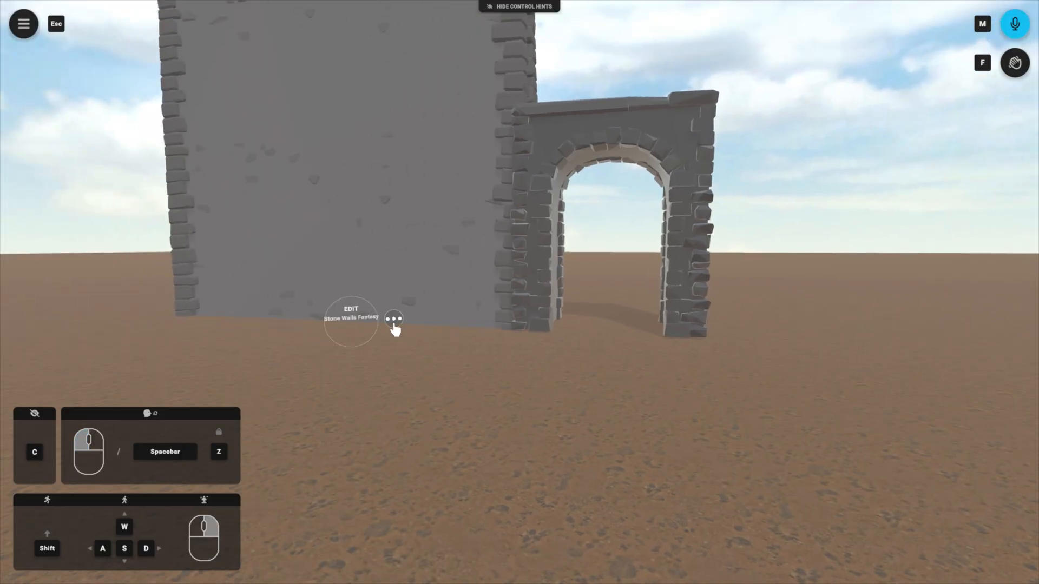
left_click(394, 321)
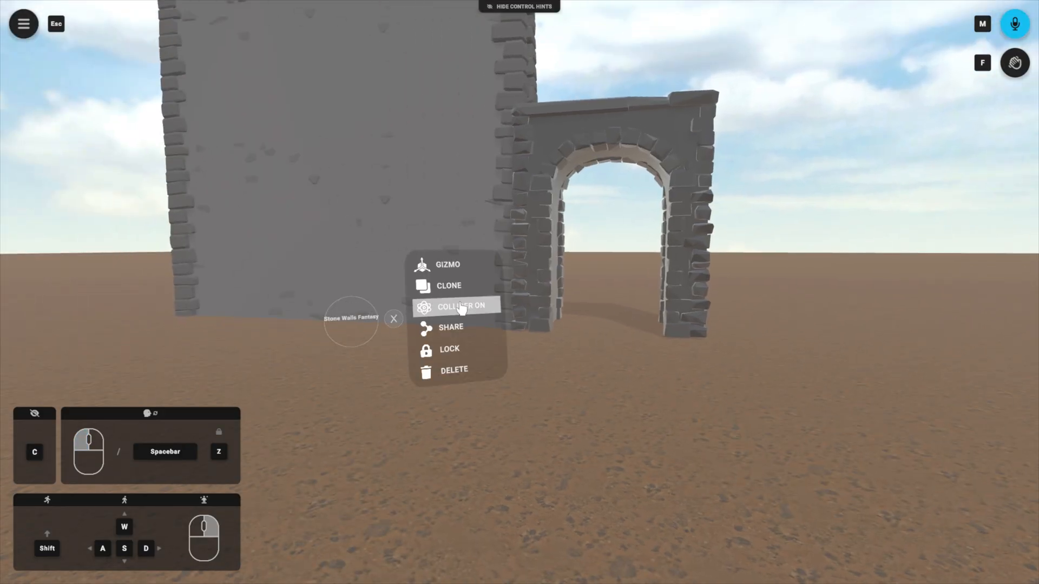
left_click(449, 286)
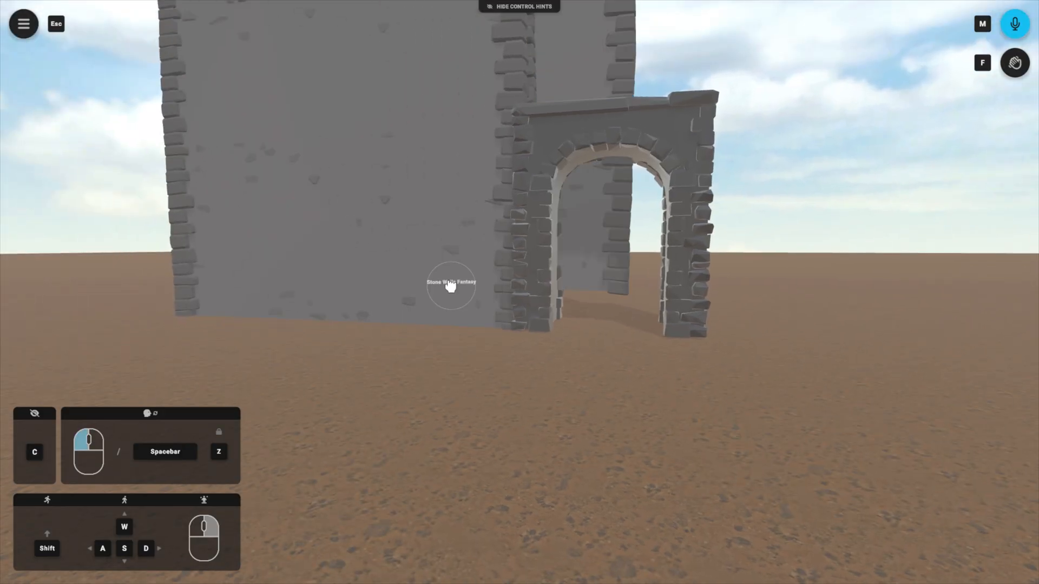
left_click_drag(450, 286, 939, 336)
key("s")
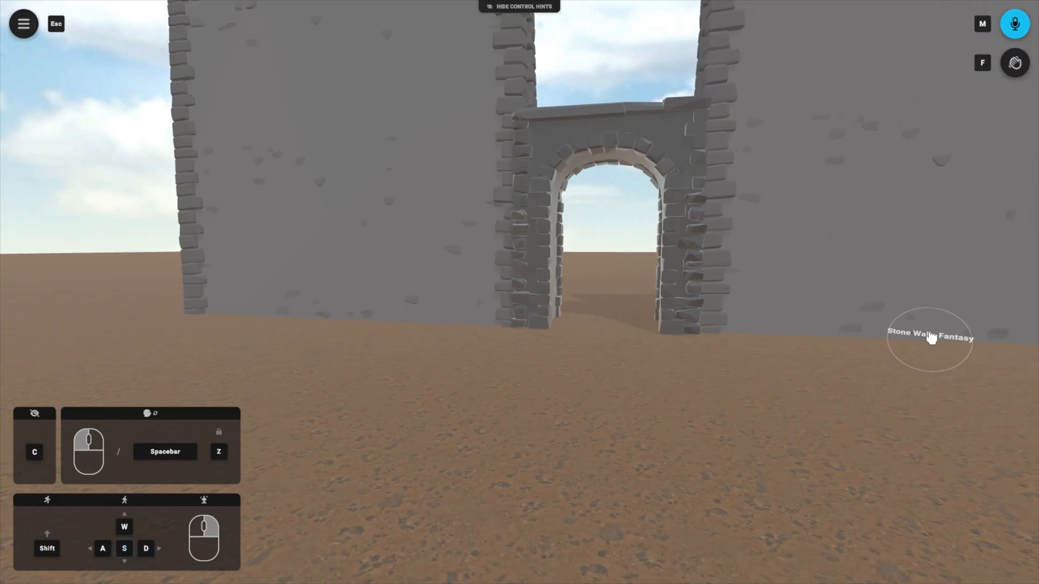
key("s")
key("s")
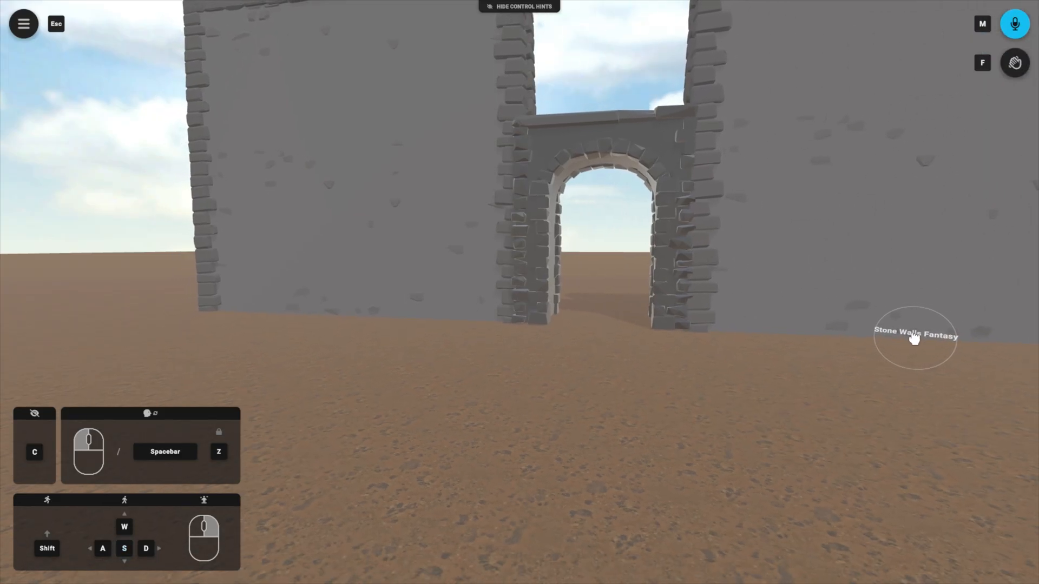
left_click_drag(915, 339, 915, 337)
key("w")
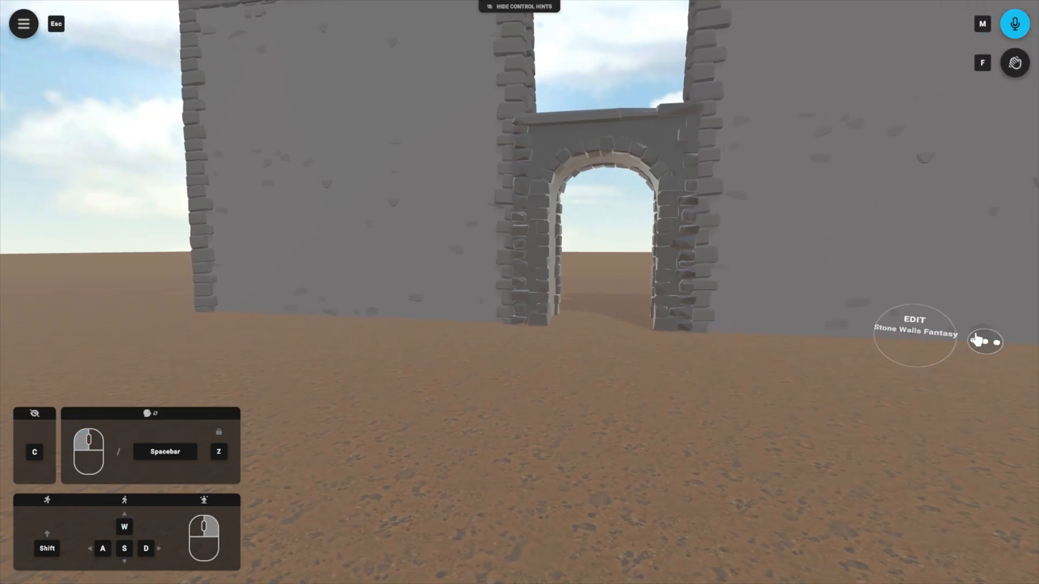
Step: Clone the right-hand stone wall and raise the copy above the arch to fill the gap between the two side walls
left_click_drag(754, 465, 719, 449)
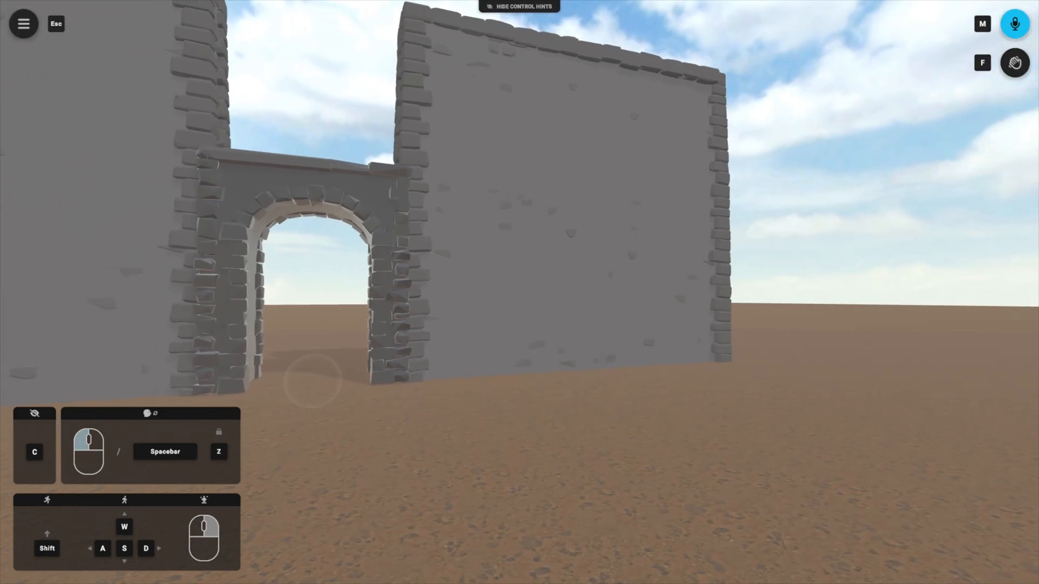
left_click(619, 371)
mouse_move(688, 339)
left_mouse_down()
mouse_move(281, 96)
mouse_move(365, 160)
mouse_move(358, 184)
mouse_move(271, 81)
mouse_move(246, 119)
left_mouse_up()
left_click(356, 183)
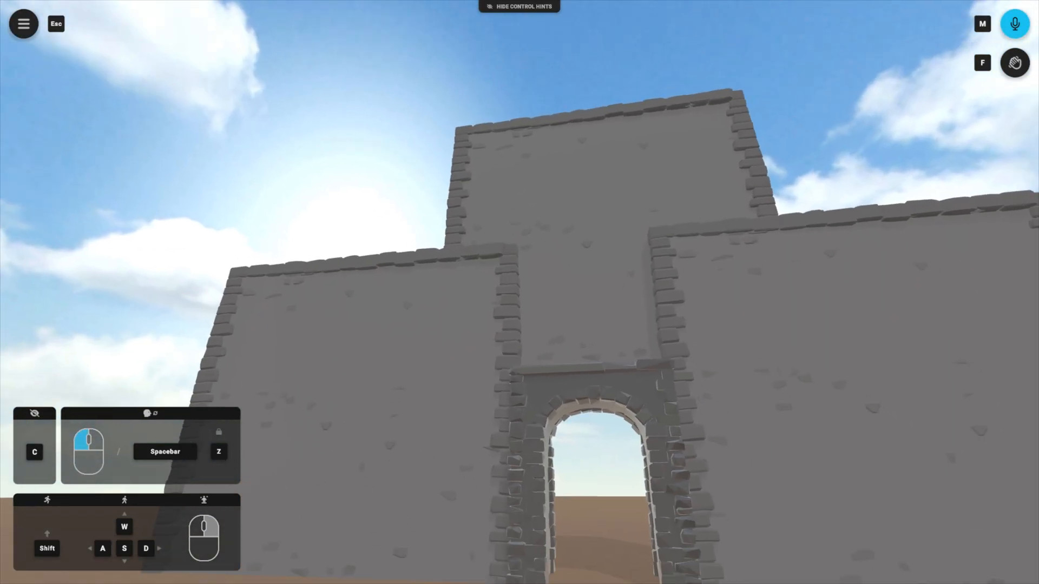
left_click_drag(798, 326, 852, 441)
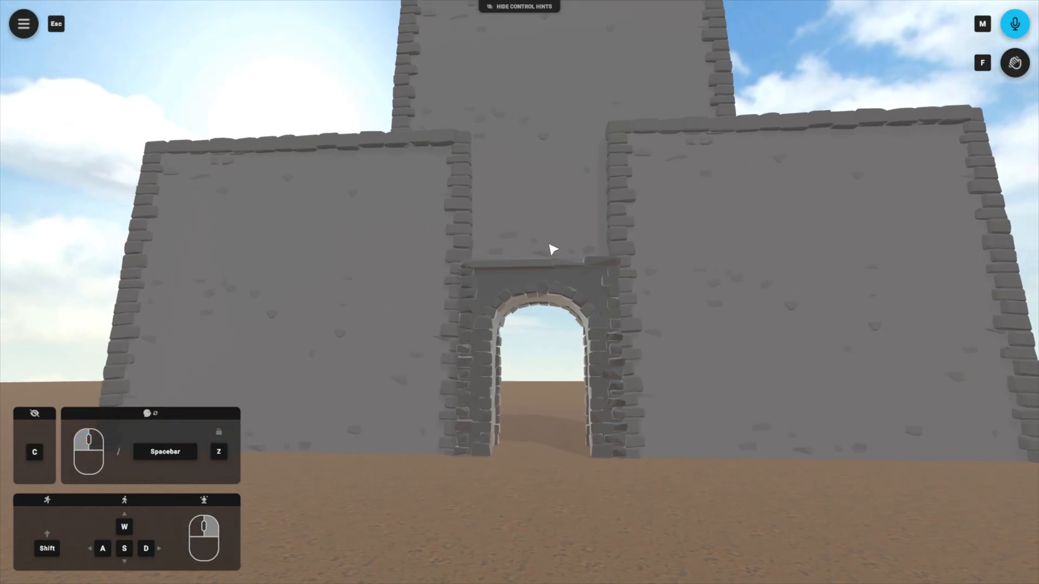
Step: Search the public IFX library for "Door Frame" and place the Door-double-a-regular-fantasy-frame model just in front of the stone arch
mouse_move(560, 261)
left_click_drag(571, 263, 538, 271)
key("w")
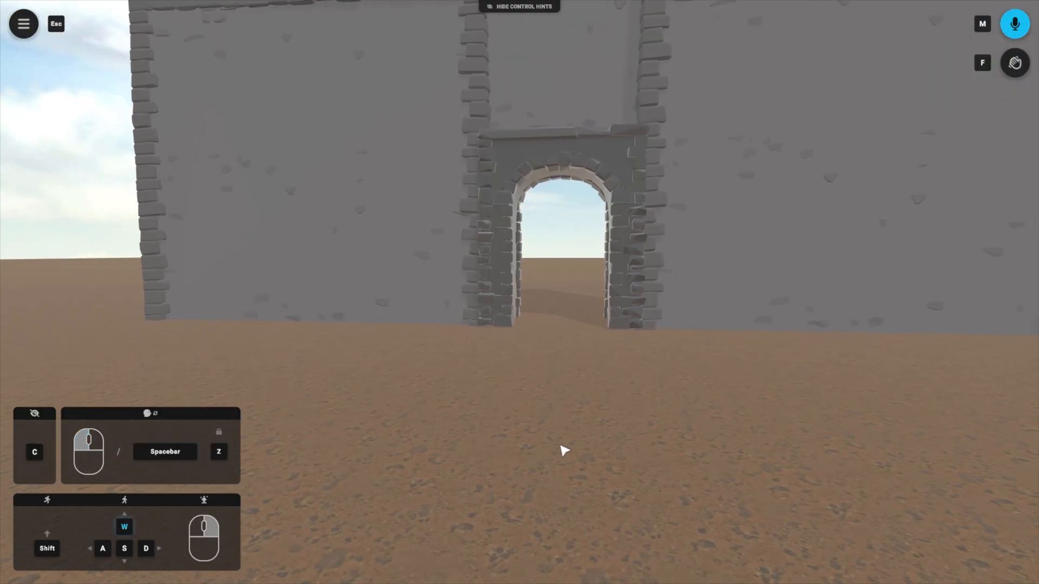
key("s")
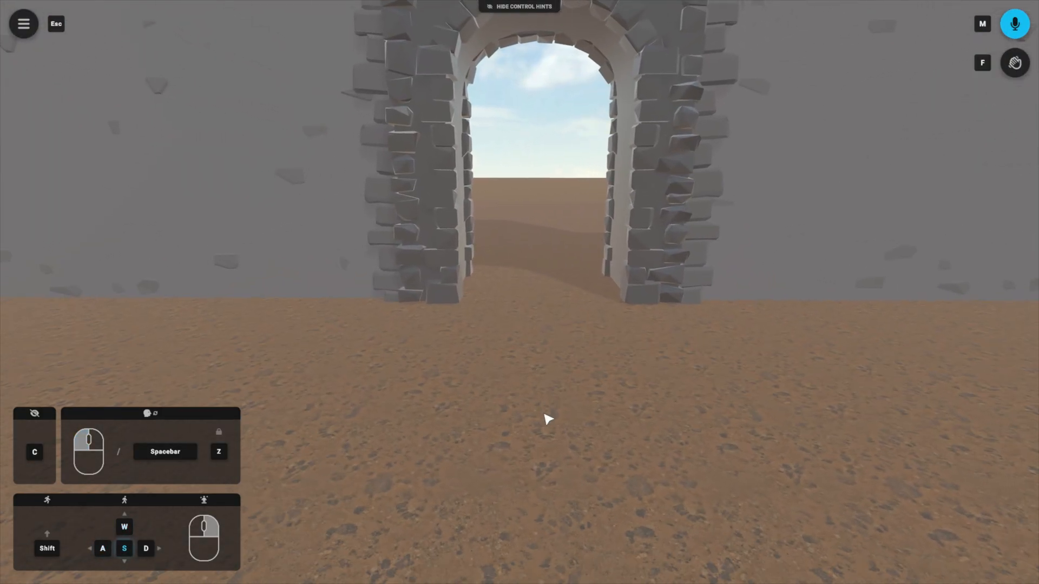
left_click_drag(548, 420, 552, 357)
key("Escape")
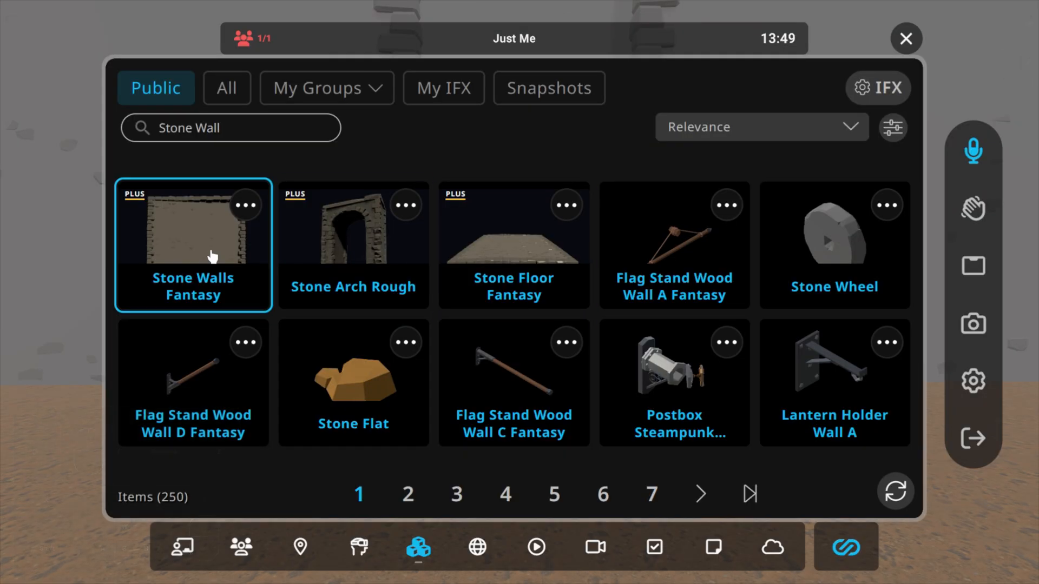
left_click(263, 129)
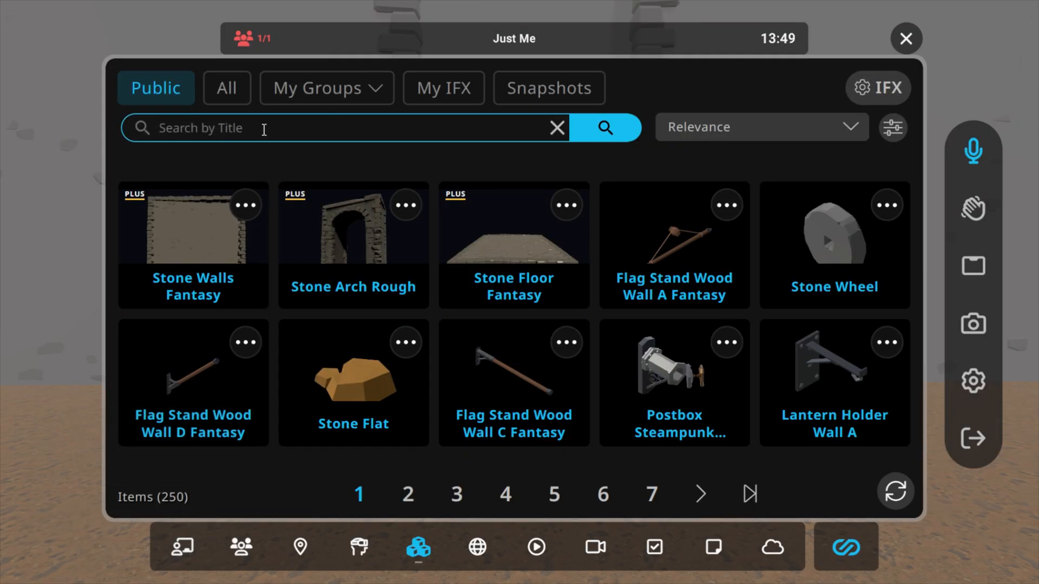
type("Door Frame")
key("Return")
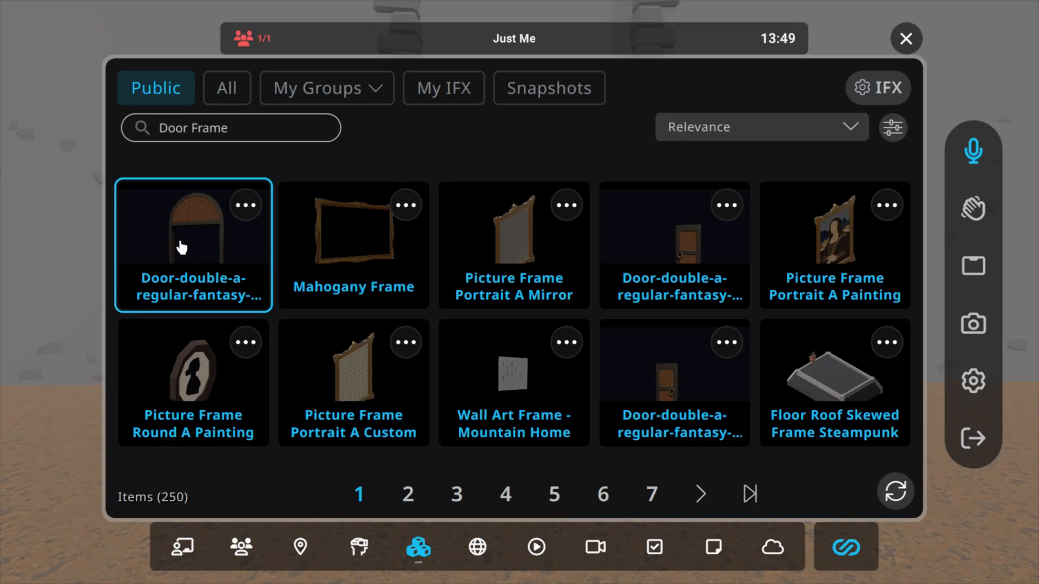
left_click(195, 251)
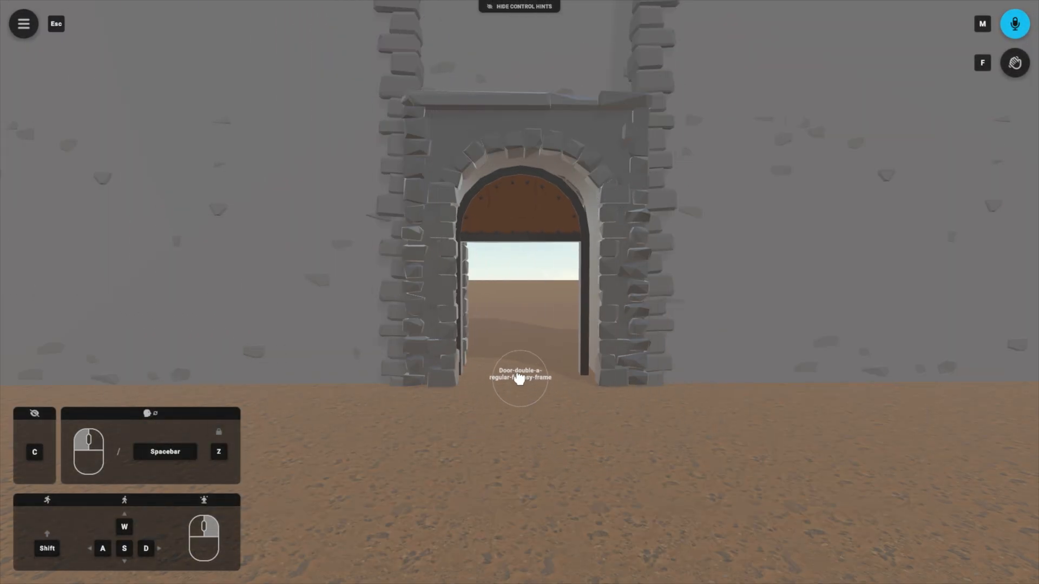
left_click(528, 391)
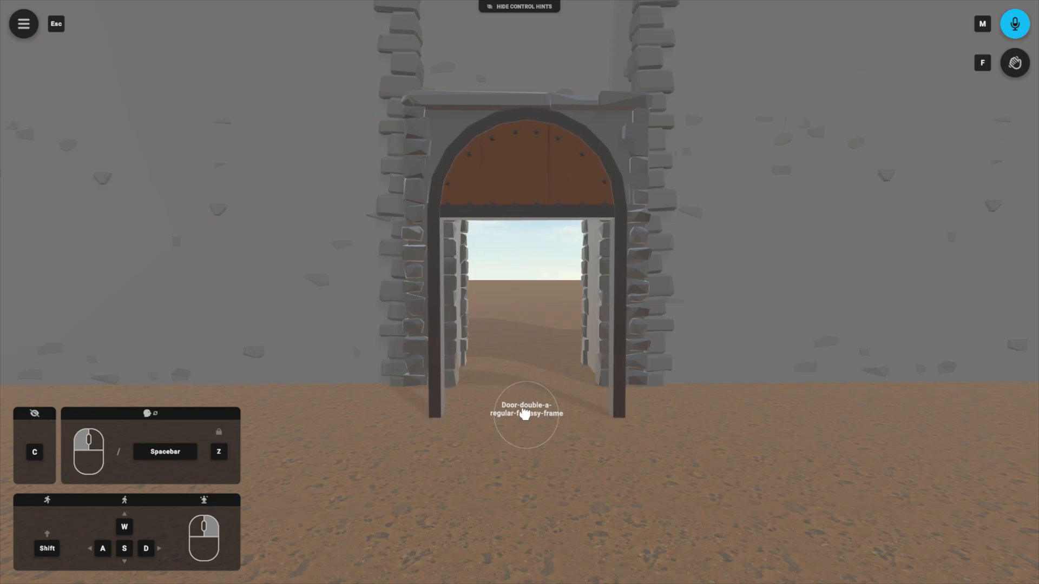
Step: Open the gizmo on the door frame, try rotating the frame about its vertical axis and reset the rotation
left_click(578, 413)
left_click(628, 355)
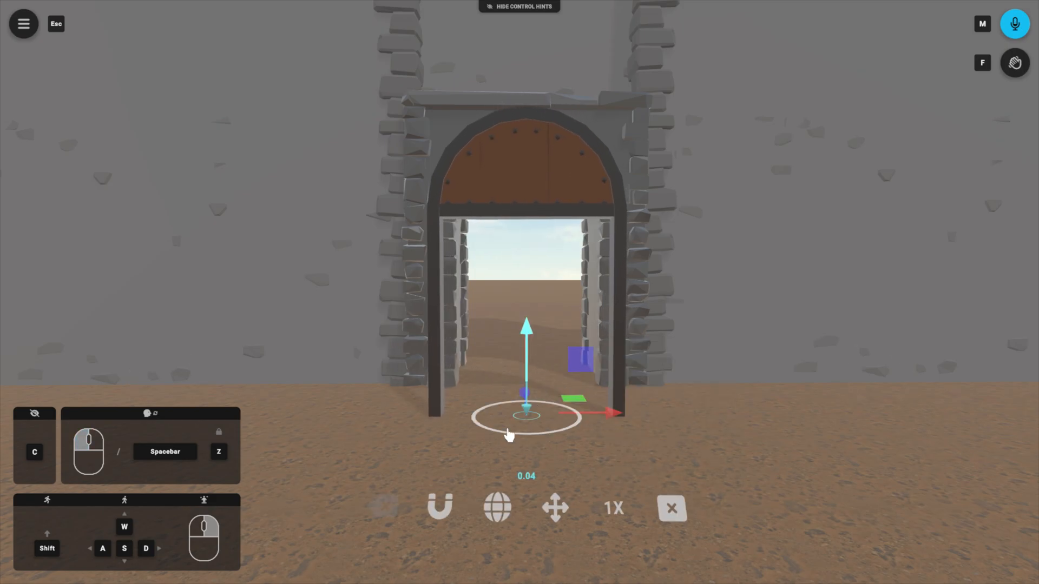
left_click(573, 516)
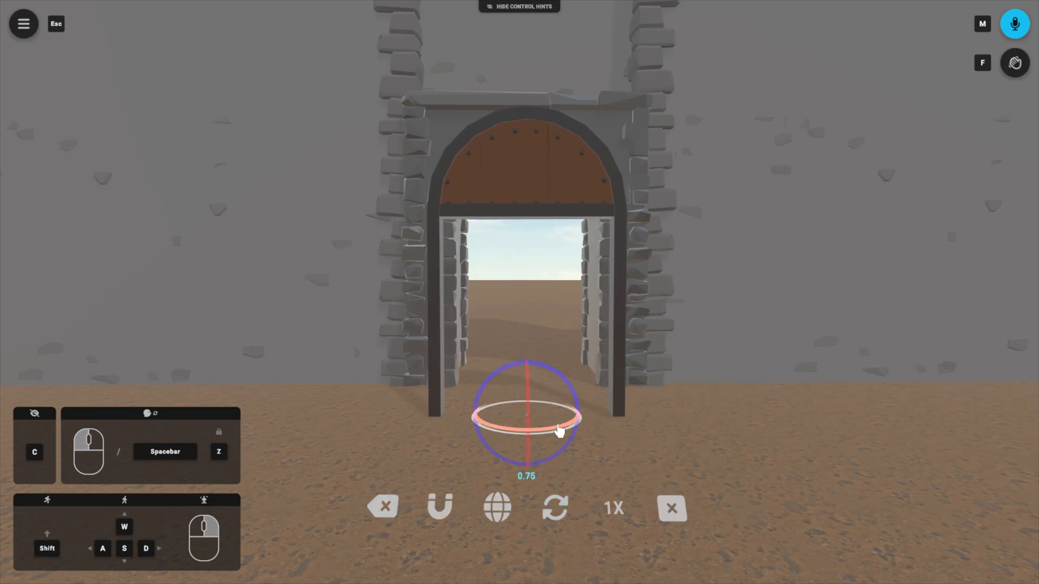
left_click_drag(559, 430, 554, 436)
left_click(392, 507)
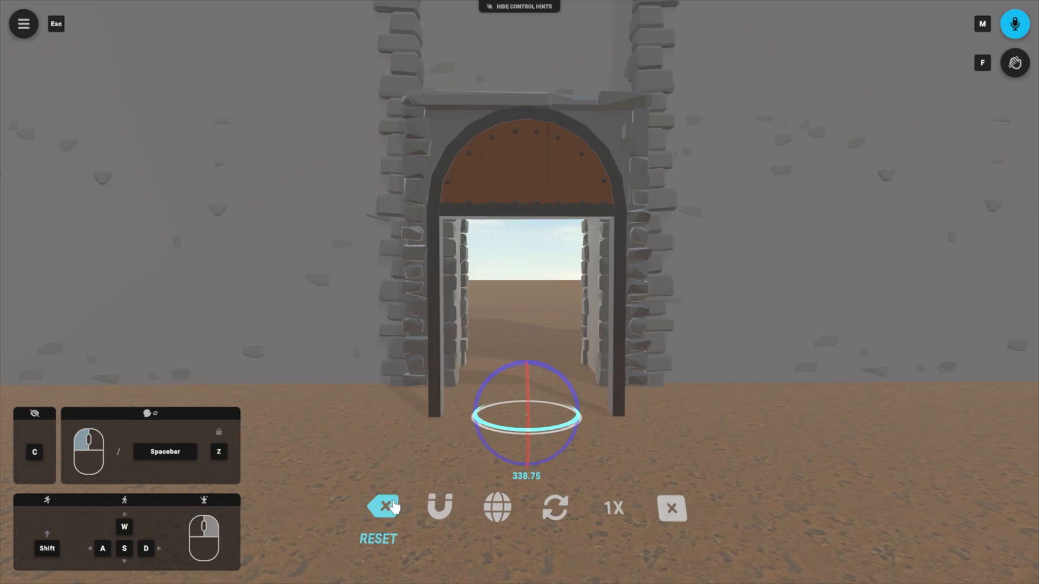
Step: Switch the gizmo back to Translate mode and lower the door frame to a height of about 0.01
left_click(555, 508)
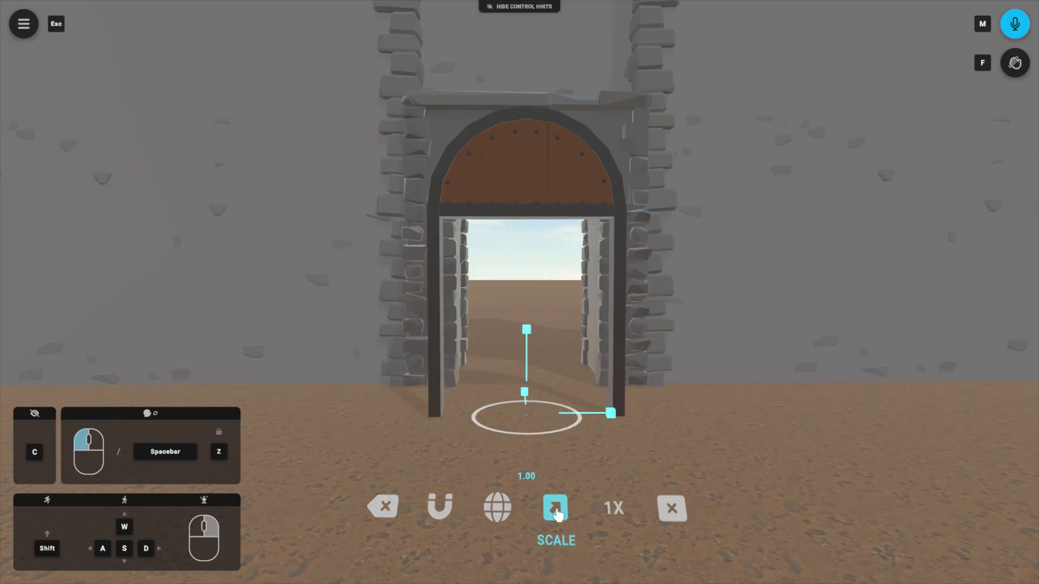
left_click(555, 507)
left_click_drag(530, 342, 538, 285)
left_click(529, 423)
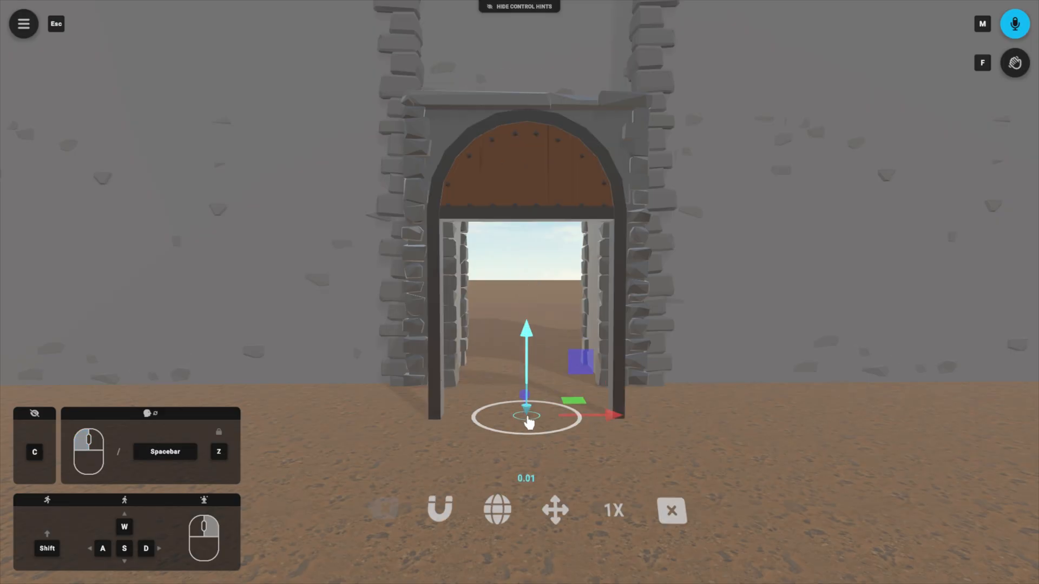
Step: Move the door frame along its depth axis into the arch opening, to about 9.37, with the gizmo in Translate mode
left_click(555, 512)
left_click(555, 513)
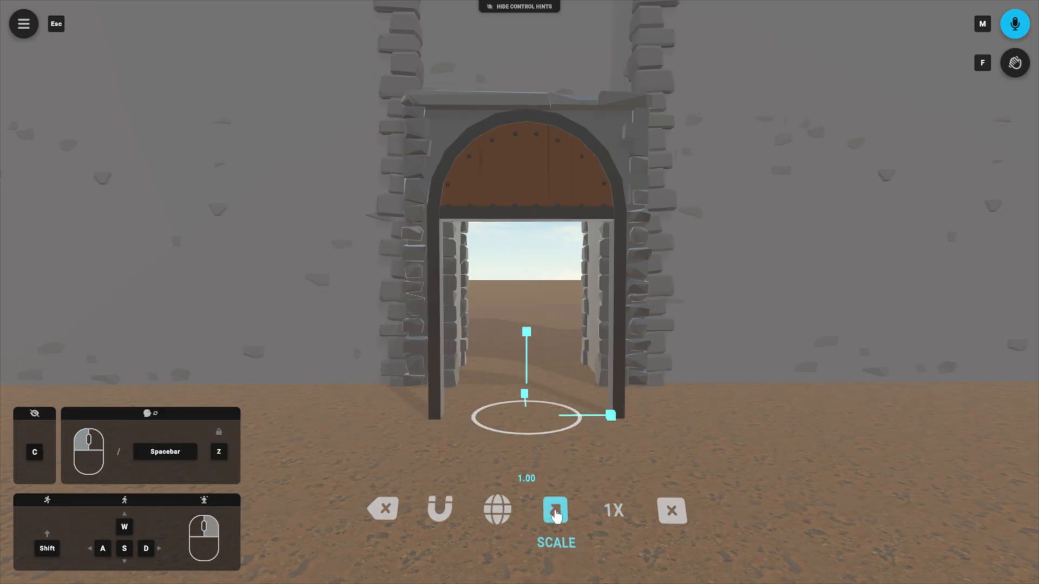
key("w")
key("s")
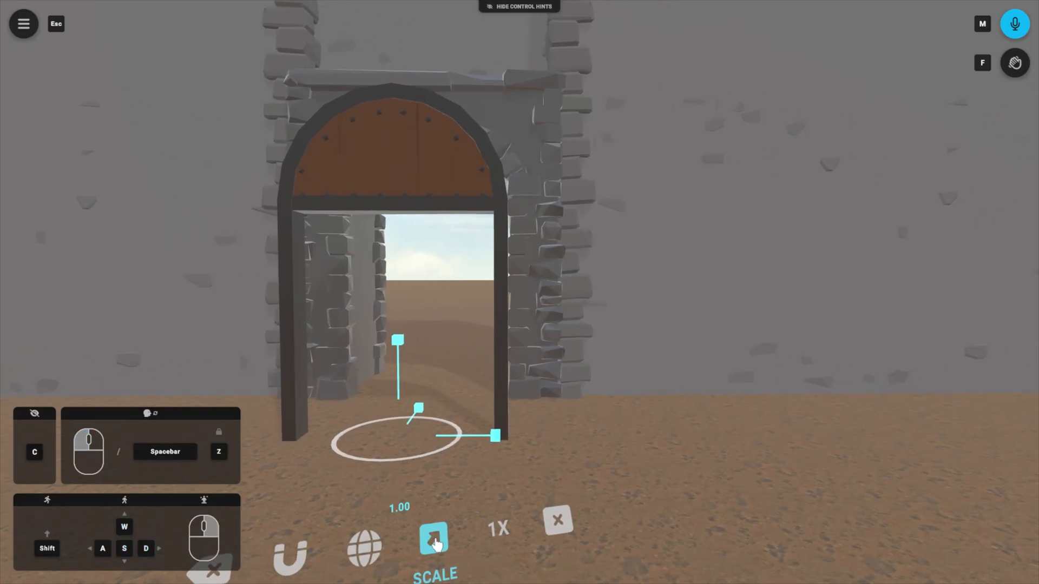
left_click(434, 543)
left_click_drag(418, 415, 451, 459)
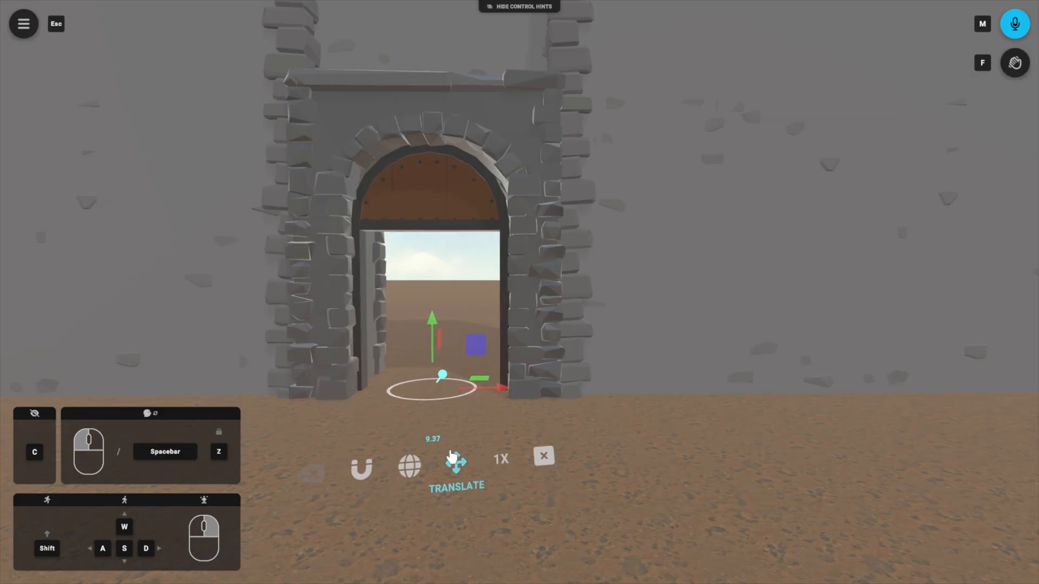
Step: Reduce the gizmo speed to 1/10X, nudge the door frame sideways to about 0.13 and close the gizmo
left_click(506, 468)
left_click(507, 472)
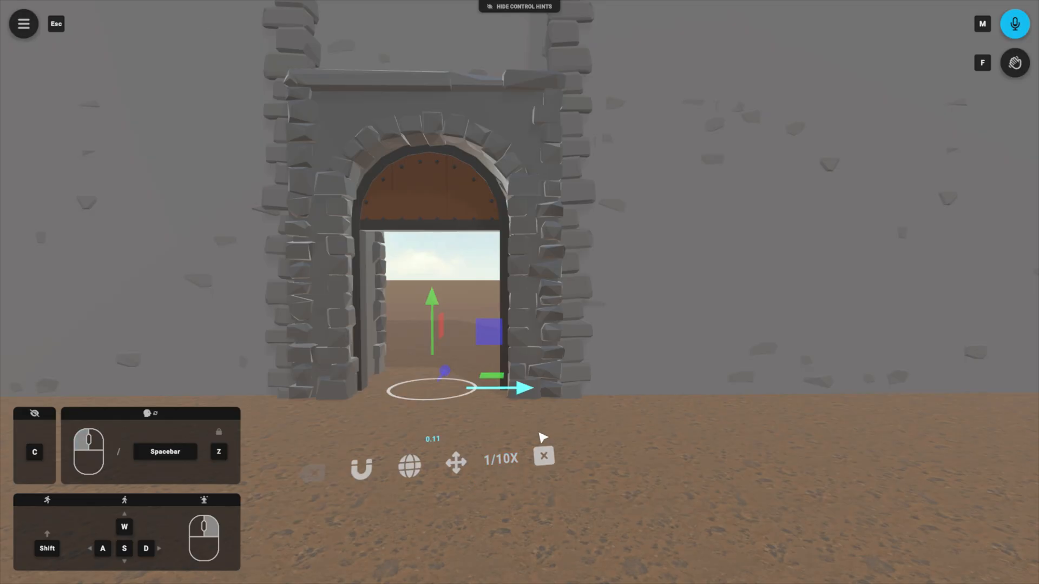
left_click_drag(539, 433, 533, 436)
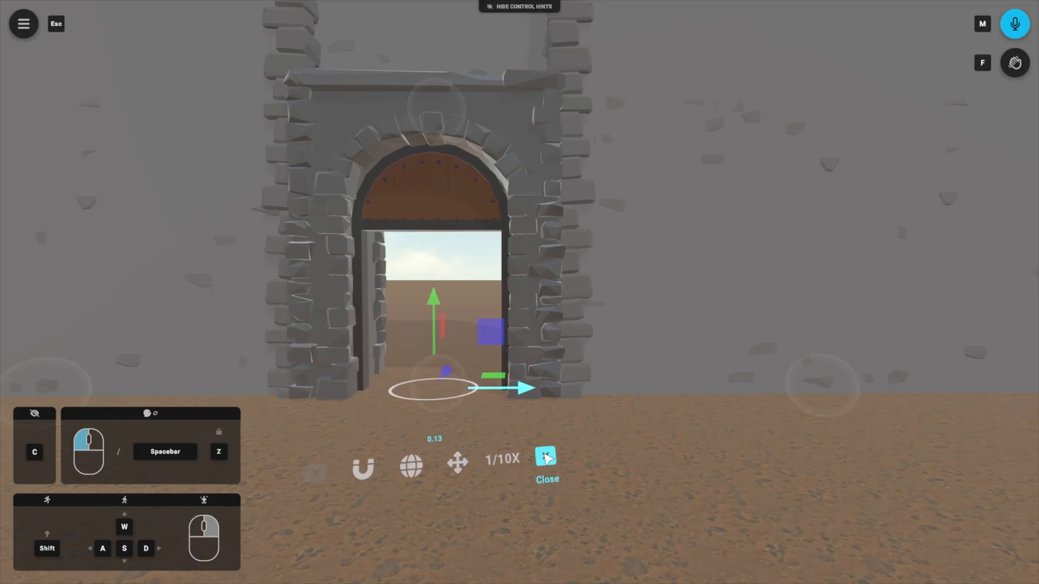
left_click(547, 457)
Step: From inside the doorway, search the public IFX library for "stone Floor" and place the Stone Floor Fantasy model on the ground behind the arch
mouse_move(465, 514)
left_mouse_down()
mouse_move(487, 509)
mouse_move(463, 514)
mouse_move(463, 495)
mouse_move(477, 506)
mouse_move(461, 510)
left_mouse_up()
key("w")
key("a")
key("Escape")
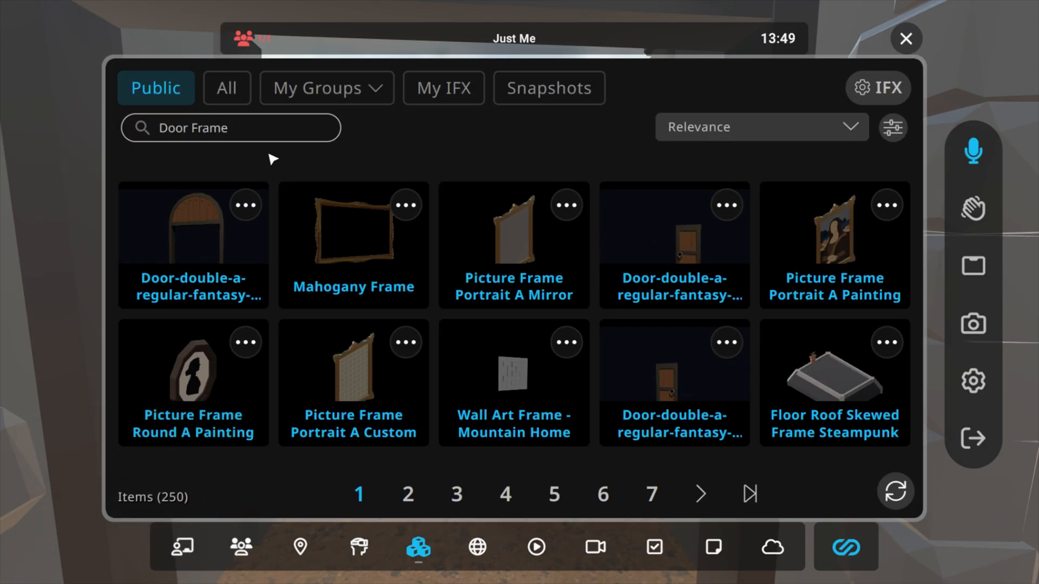
left_click(235, 130)
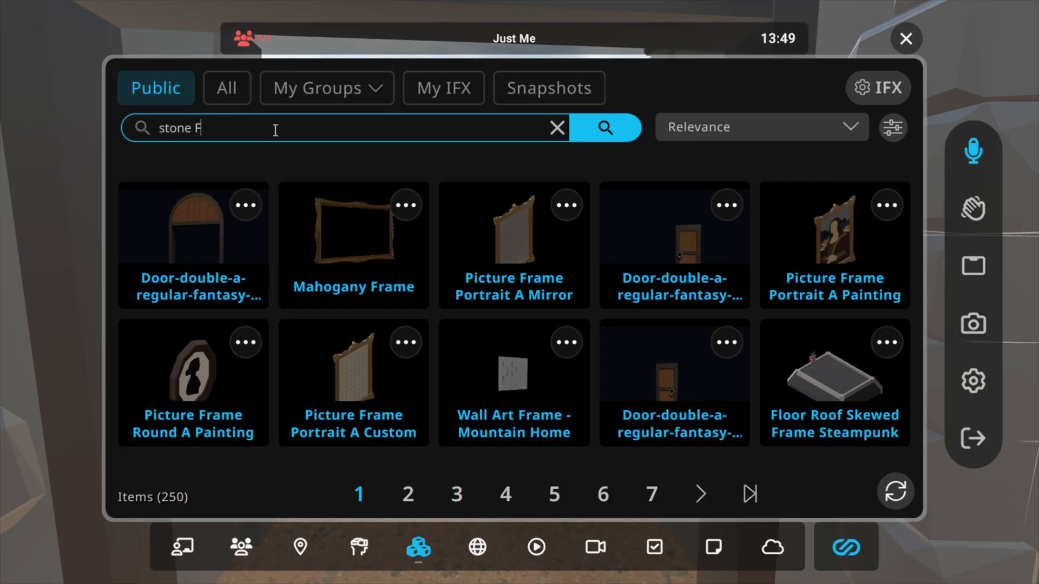
type("stone Floor")
key("Return")
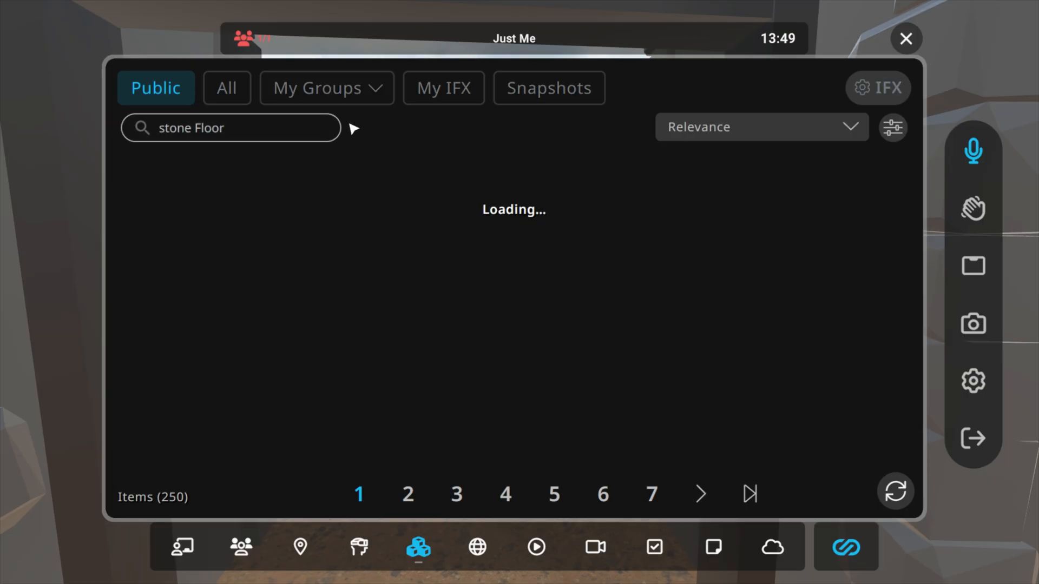
left_click(202, 255)
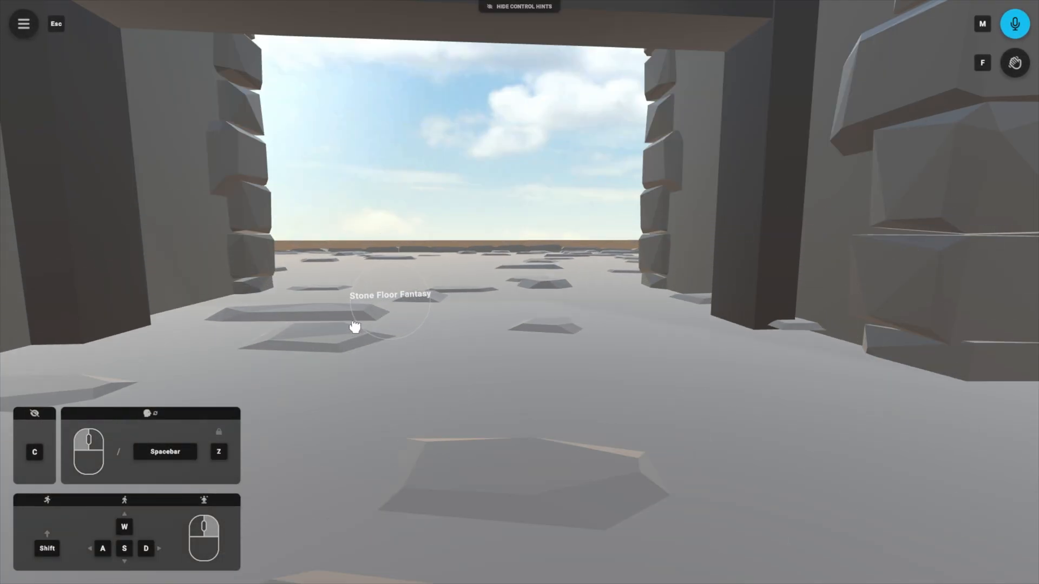
key("s")
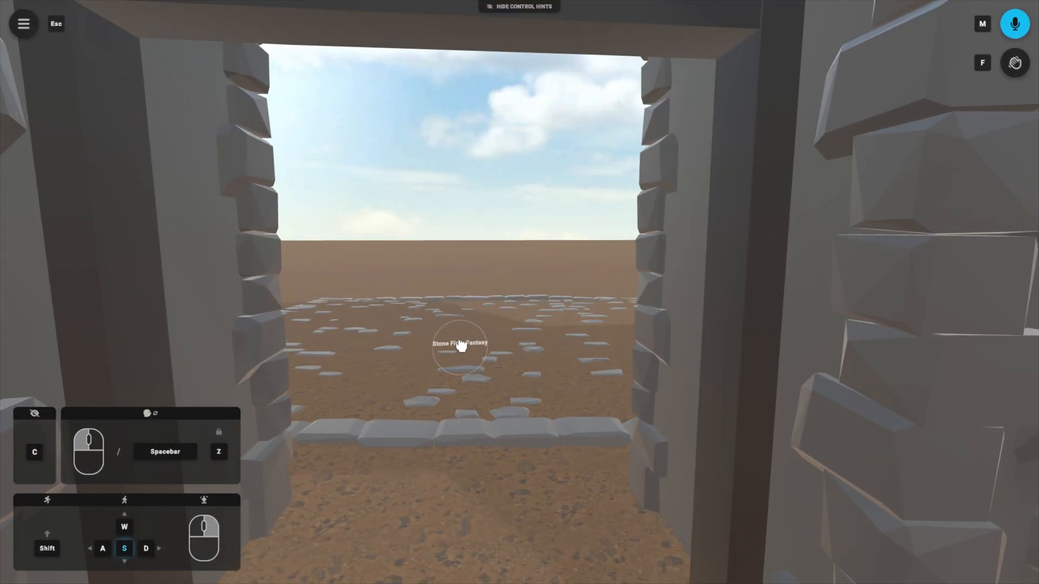
Step: Set the stone floor against the threshold behind the arch and walk through the doorway onto it
key("s")
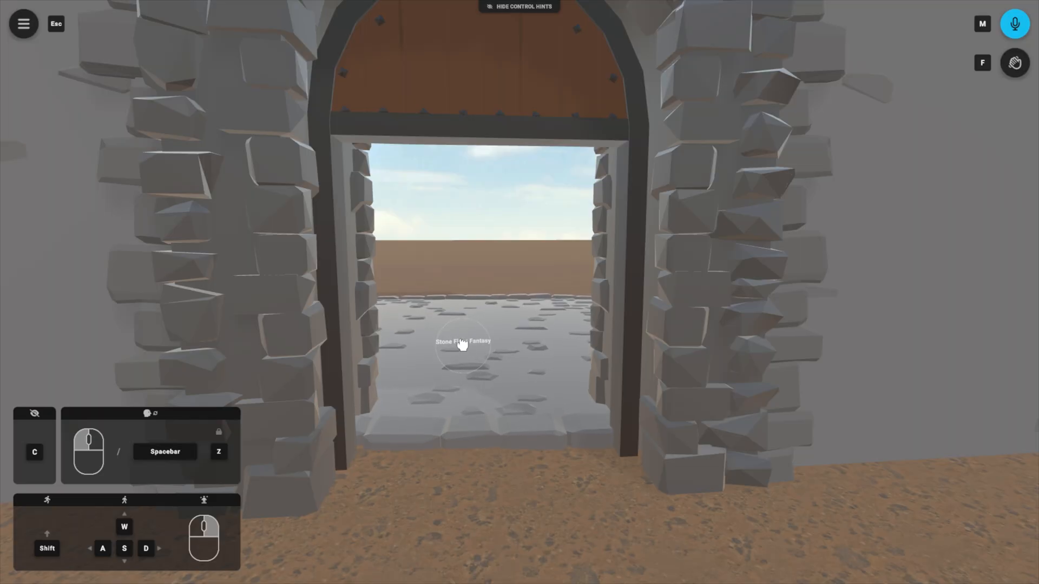
key("w")
left_click(507, 342)
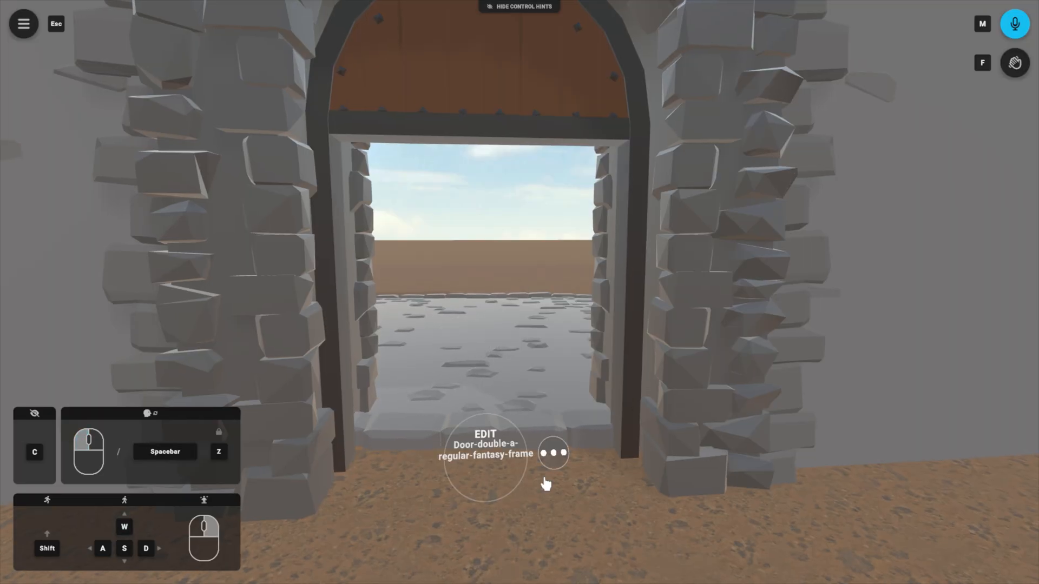
right_click_drag(496, 333, 490, 344)
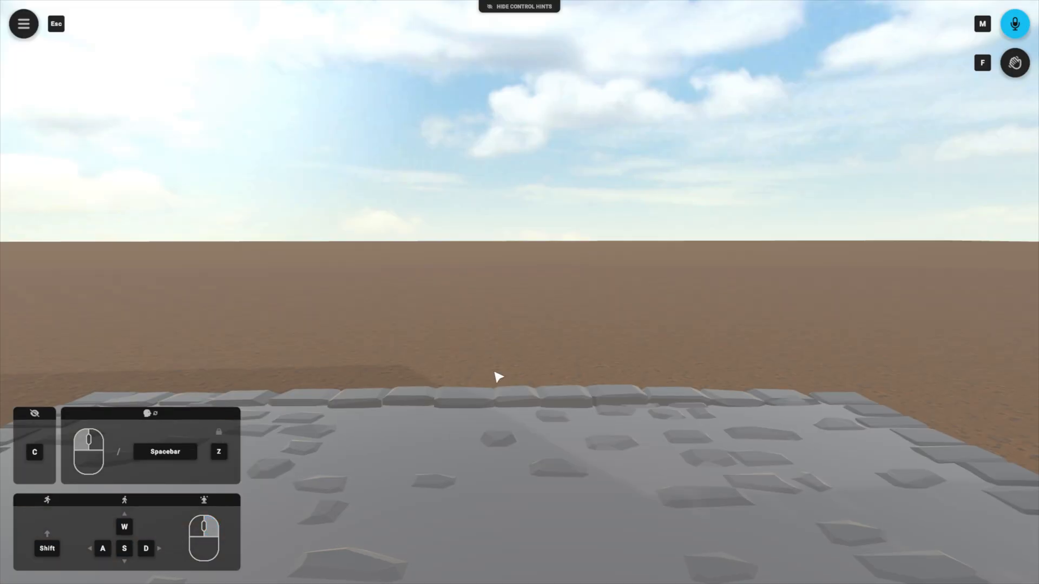
mouse_move(617, 372)
left_mouse_down()
mouse_move(444, 460)
mouse_move(584, 433)
mouse_move(444, 379)
mouse_move(184, 358)
mouse_move(487, 428)
mouse_move(639, 389)
mouse_move(650, 398)
mouse_move(612, 376)
left_mouse_up()
key("w")
key("a")
key("w")
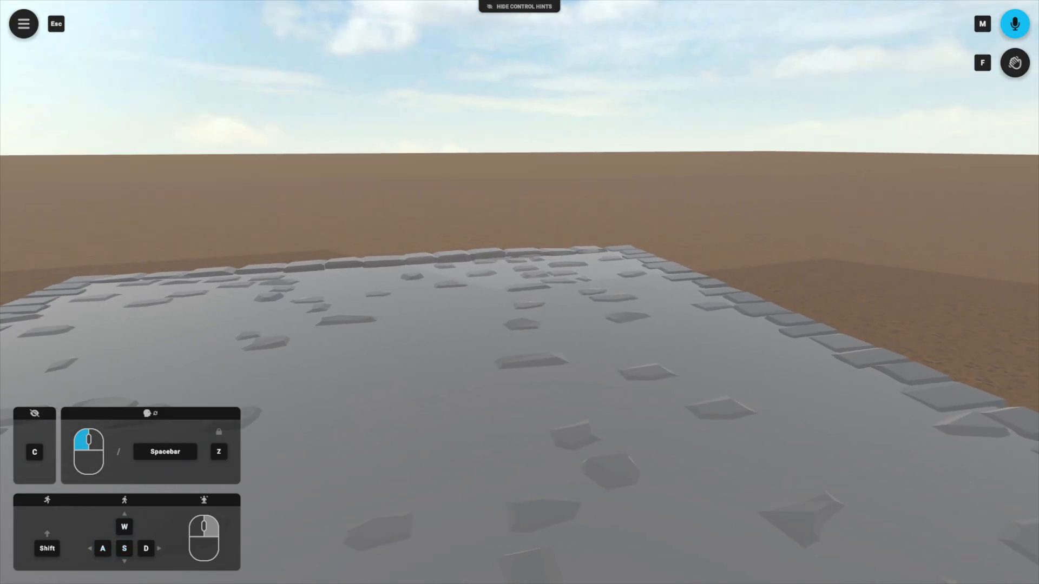
Step: View the info of the Stone Floor Fantasy model in the public IFX library and close the library
key("Escape")
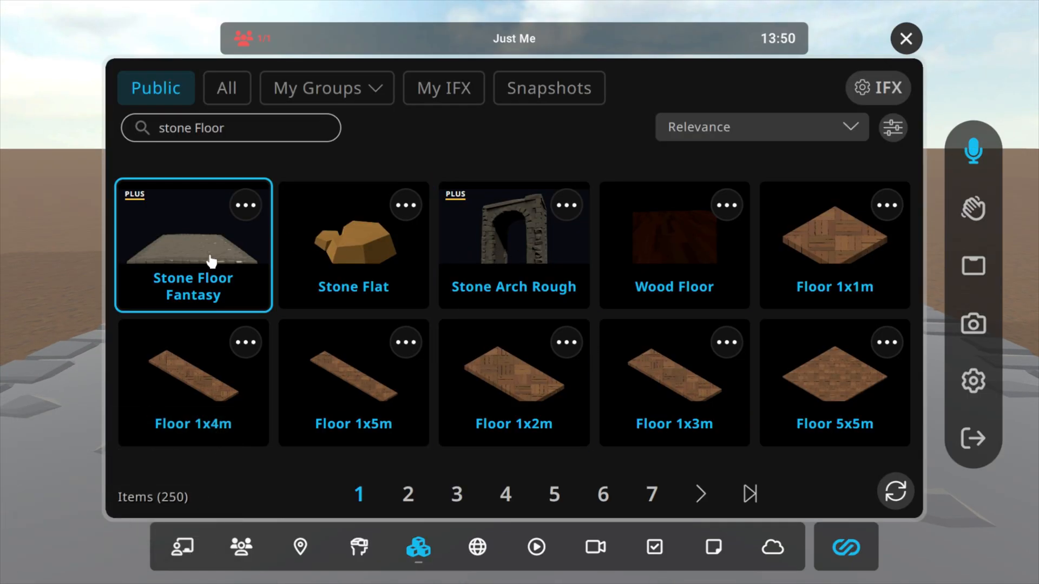
left_click(246, 205)
left_click(816, 133)
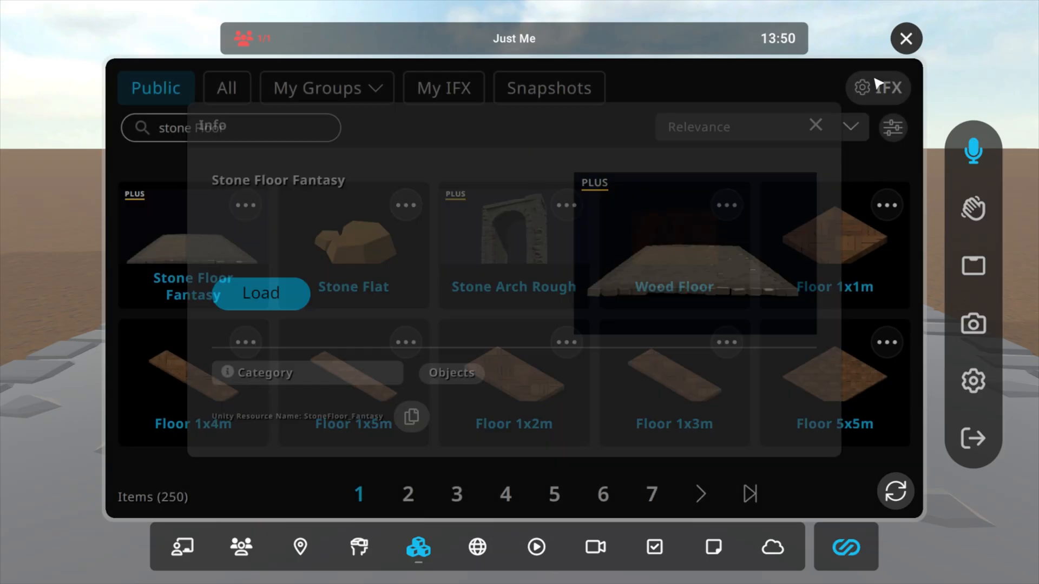
left_click(906, 38)
Step: Clone the Stone Floor Fantasy piece behind the arch
left_click_drag(584, 227, 292, 287)
key("w")
key("d")
key("s")
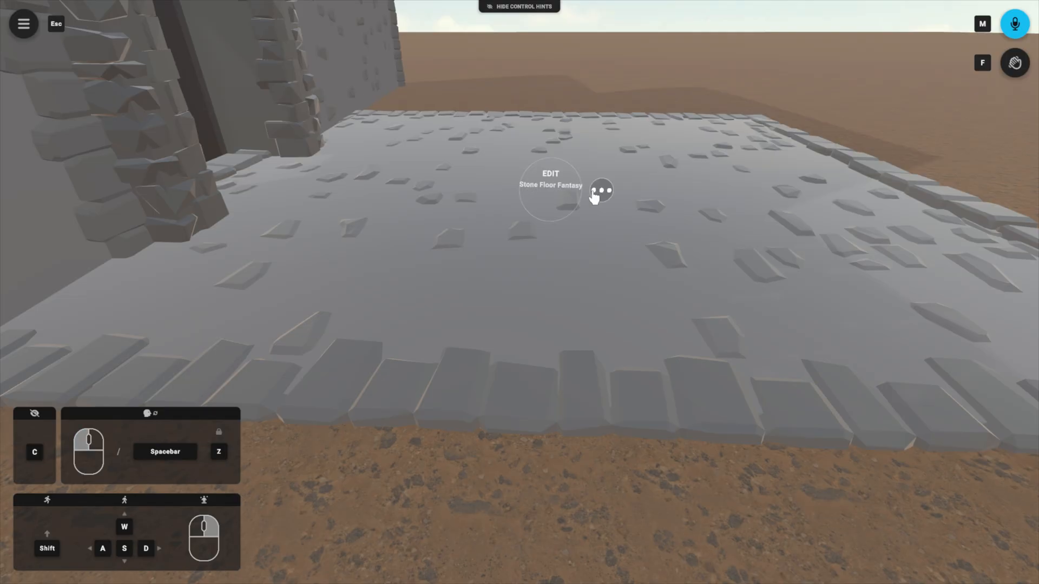
left_click(597, 192)
left_click(681, 149)
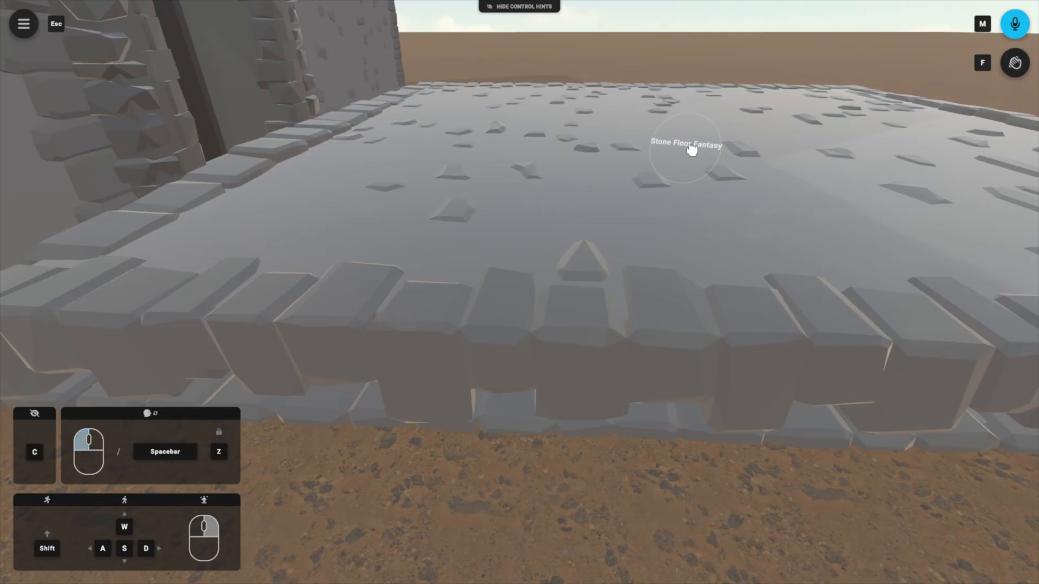
Step: Move the cloned floor next to the first one so that their stone borders meet in one seam
key("s")
key("d")
mouse_move(1036, 173)
left_mouse_down()
mouse_move(1002, 262)
mouse_move(1013, 301)
mouse_move(1006, 290)
mouse_move(1034, 297)
mouse_move(946, 267)
mouse_move(939, 245)
mouse_move(940, 255)
left_mouse_up()
key("w")
key("w")
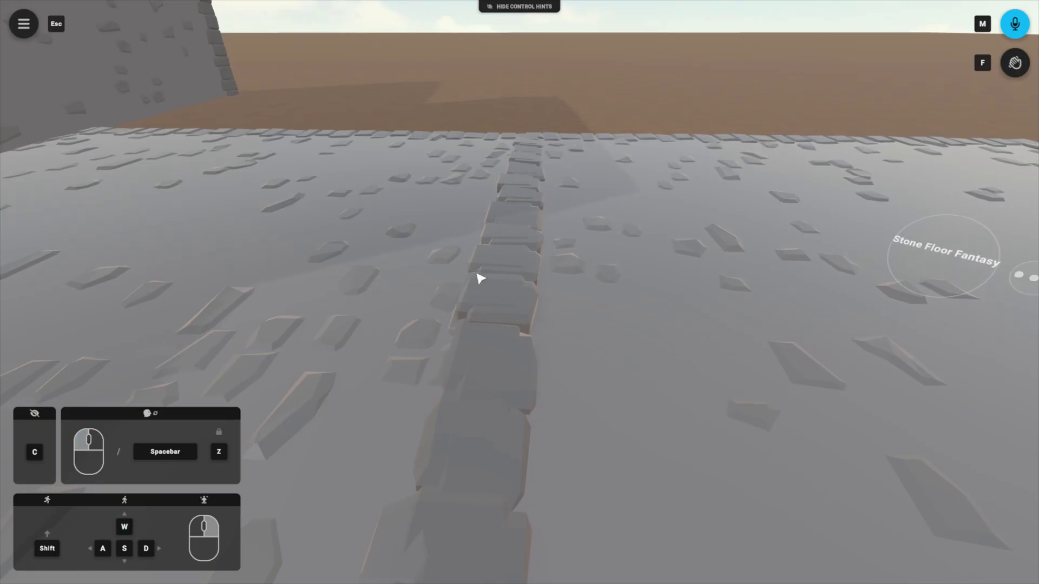
left_click_drag(481, 279, 600, 271)
key("s")
Step: Walk over the two floor pieces and inspect their seam and their alignment with the arch and walls
right_click(485, 211)
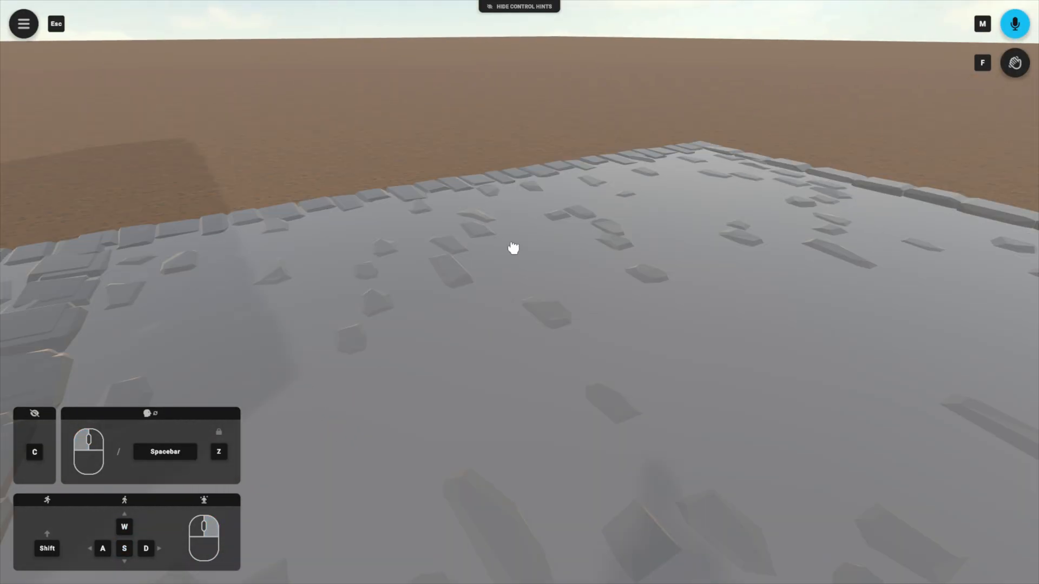
left_click_drag(513, 248, 388, 179)
key("w")
key("f")
right_click(379, 182)
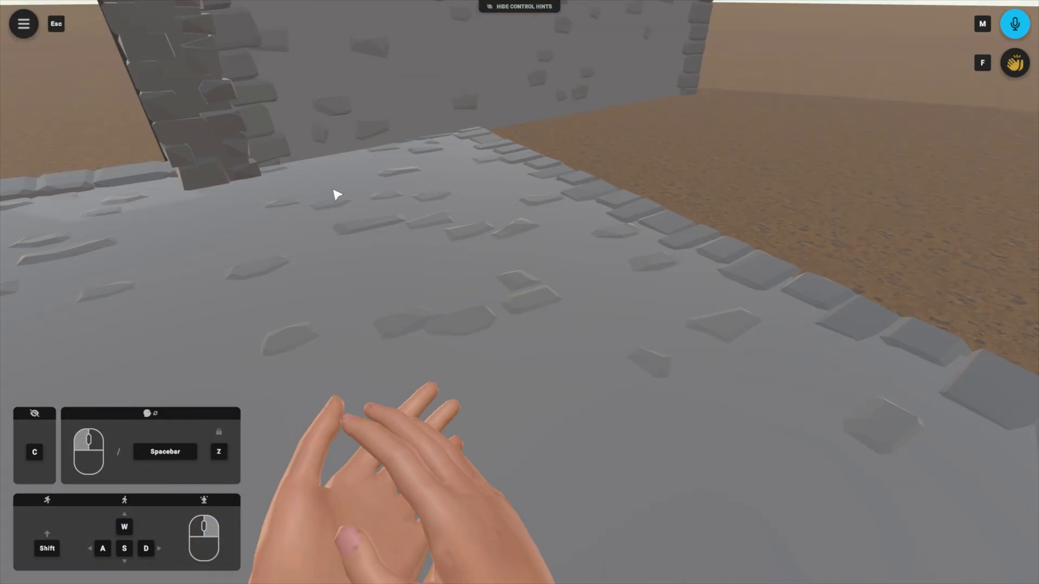
left_click_drag(563, 241, 473, 240)
key("w")
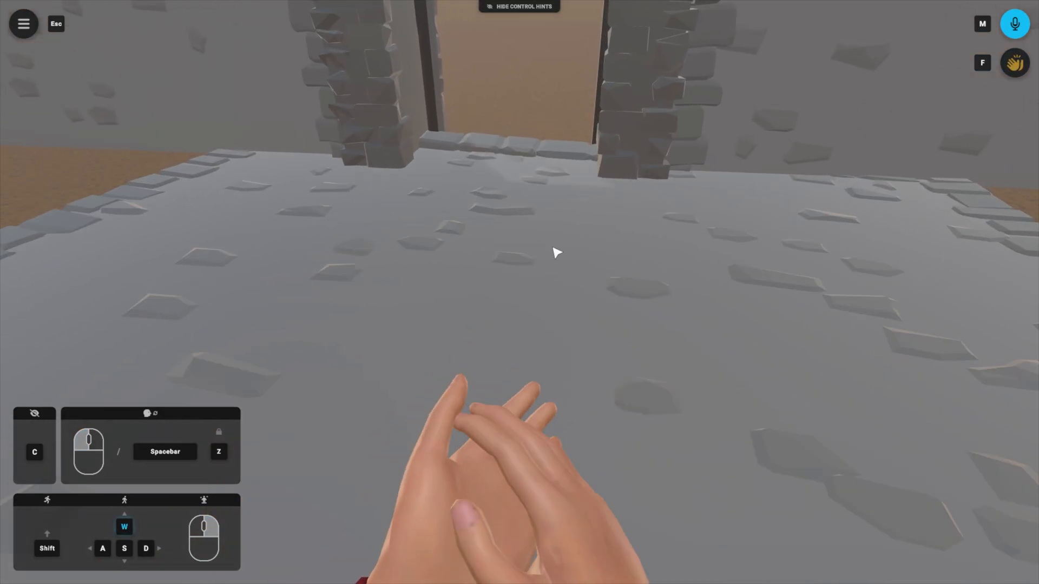
key("d")
left_click_drag(554, 249, 402, 241)
key("s")
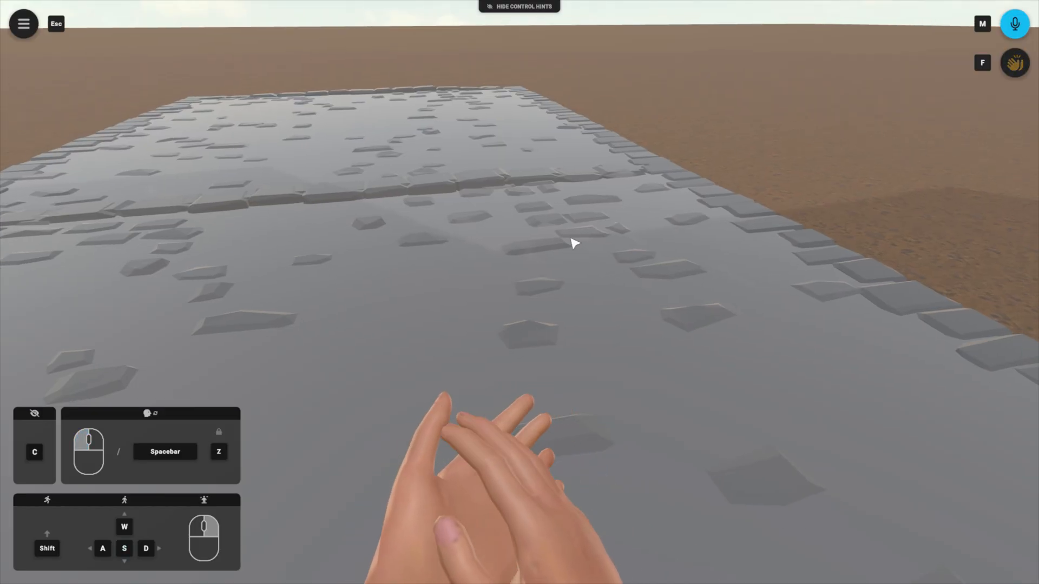
Step: Clone the stone floor again and place the copy beyond the second floor piece
key("Escape")
left_click(181, 260)
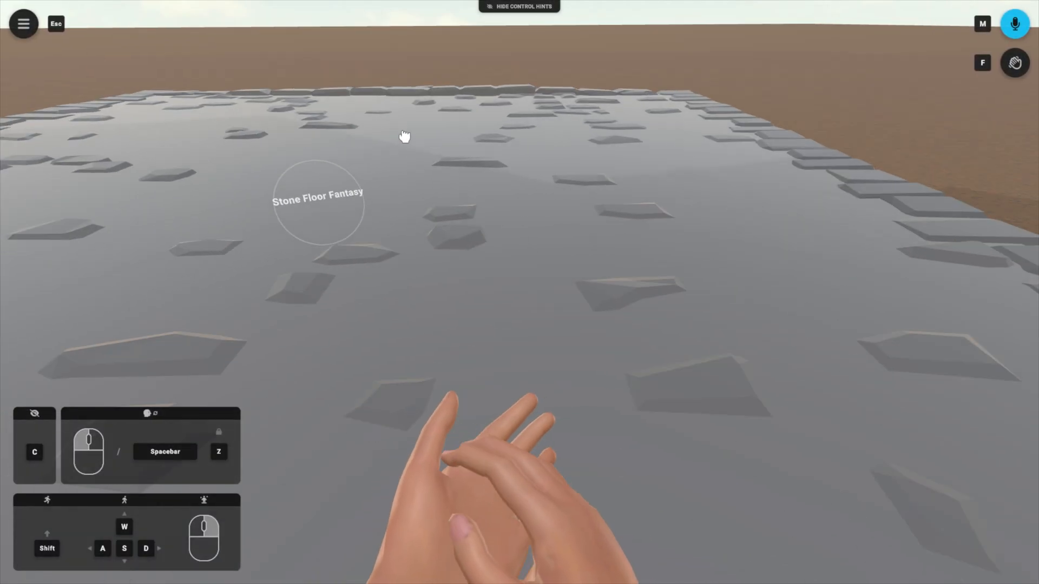
key("w")
left_click_drag(314, 200, 380, 89)
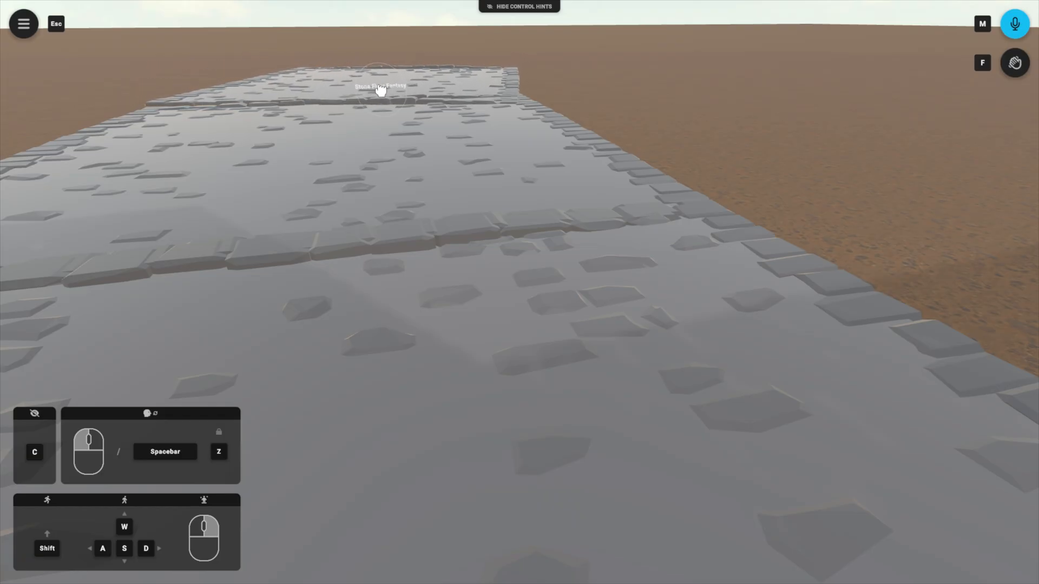
Step: Turn on the collider of the farthest stone floor and walk closer to that piece
left_click(420, 88)
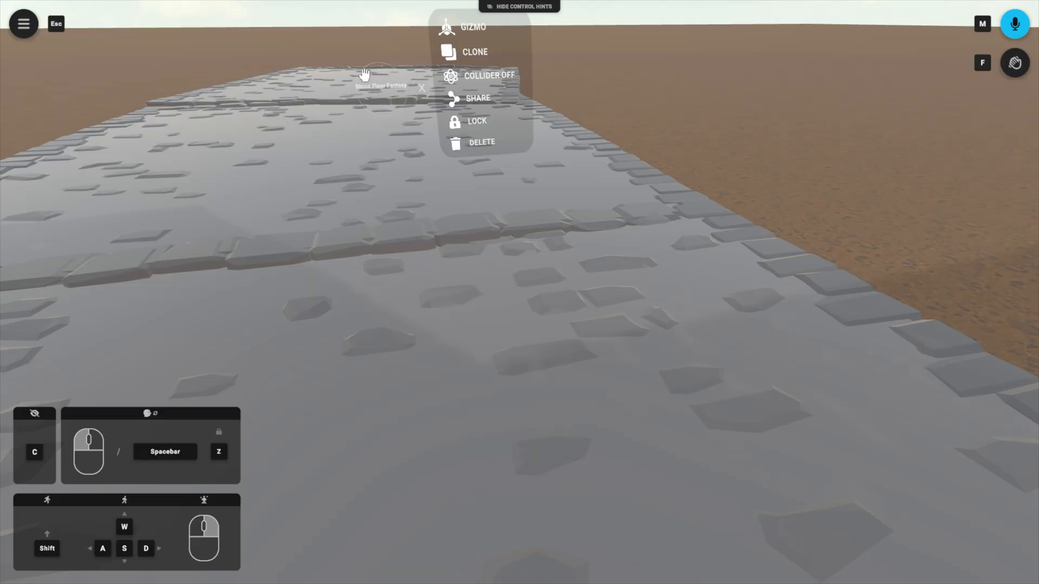
left_click(503, 79)
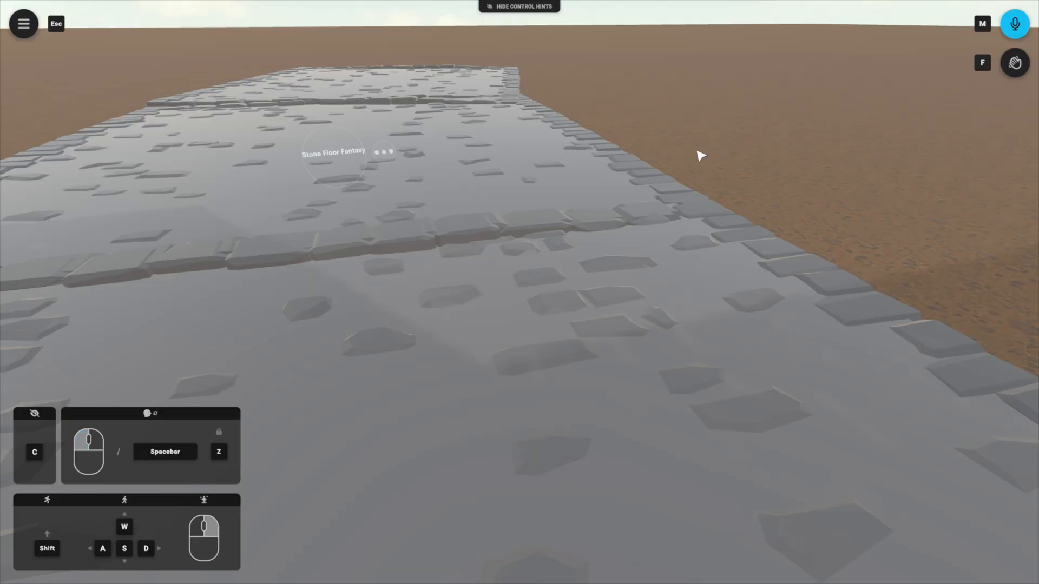
left_click_drag(470, 157, 354, 104)
key("w")
key("a")
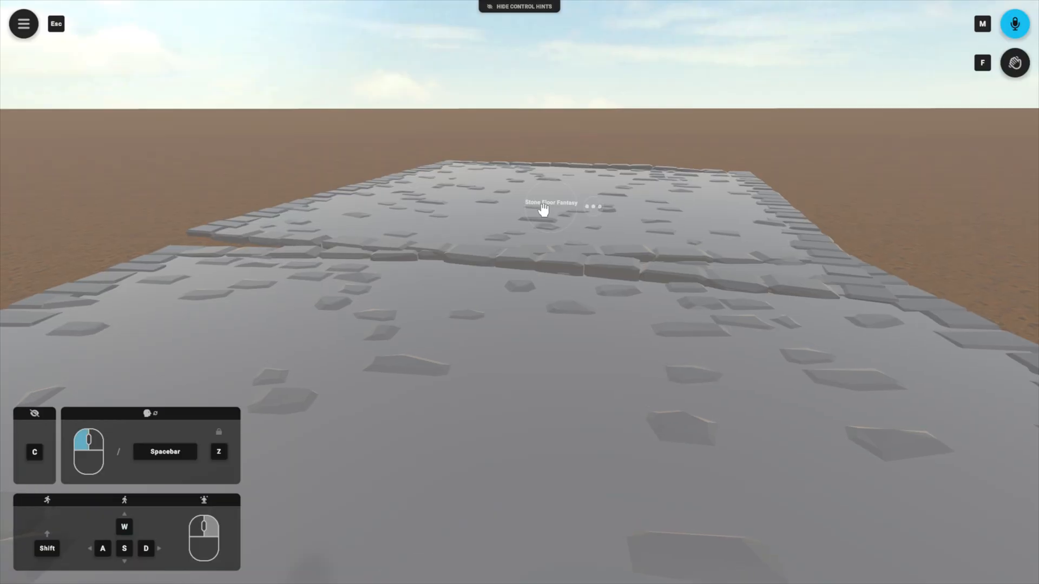
Step: Open the gizmo on the farthest stone floor in Rotate mode and reset its rotation
left_click(593, 209)
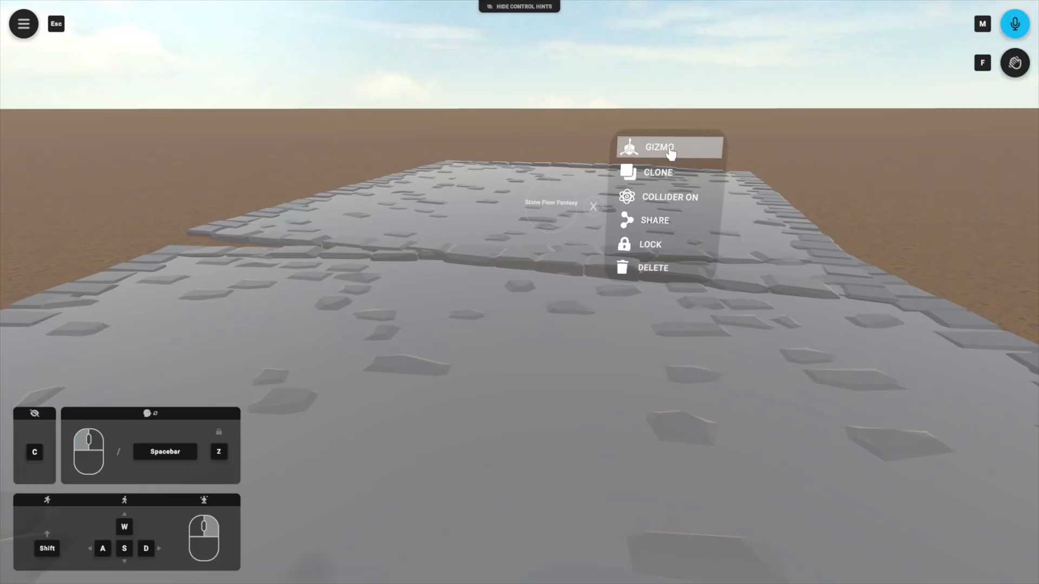
left_click(671, 153)
left_click(570, 280)
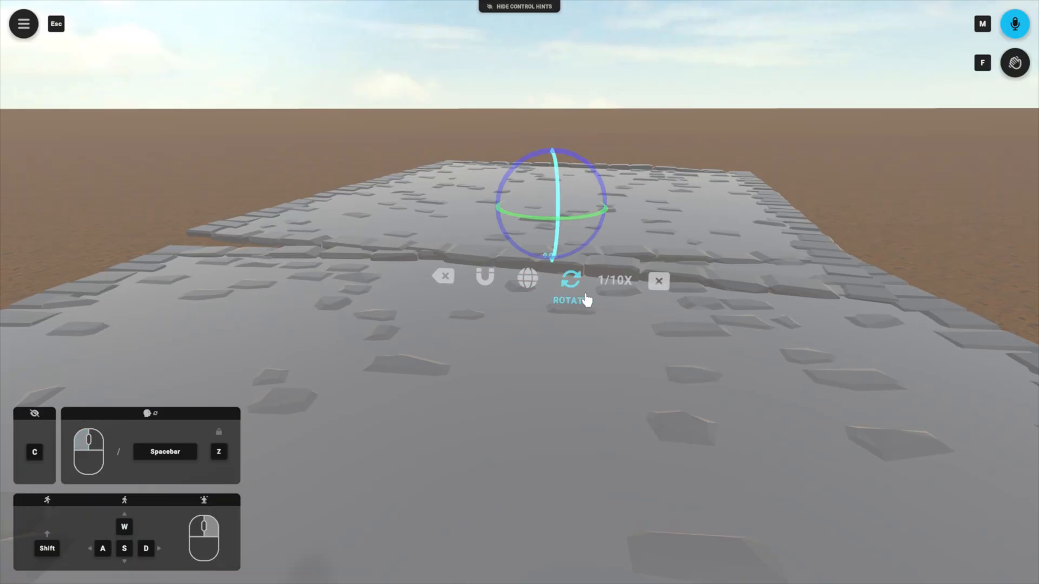
left_click(447, 280)
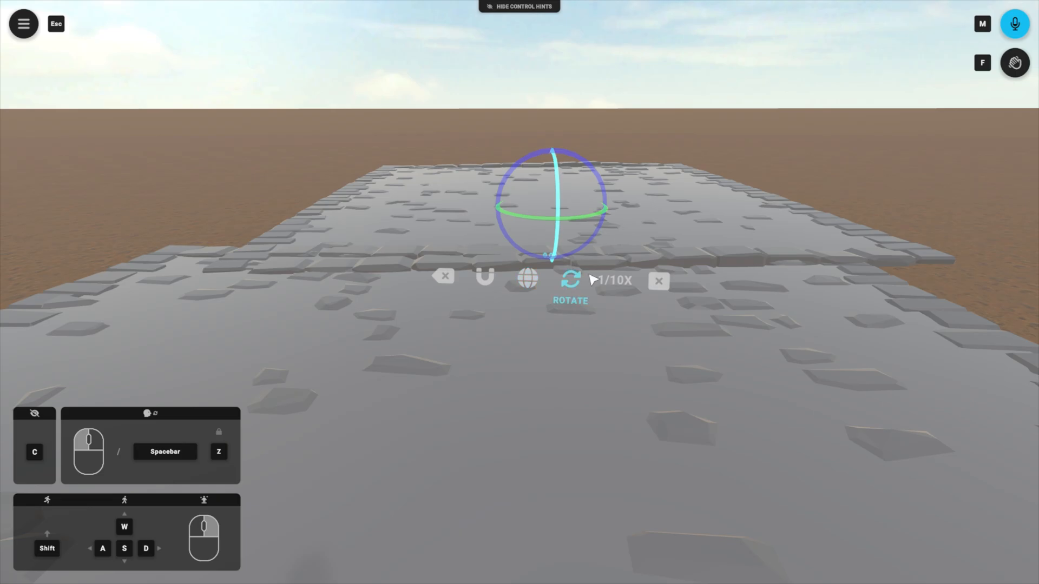
Step: Nudge the farthest floor sideways to about 2.01 in Translate mode, close the gizmo and pull the piece in line with its neighbour
left_click(571, 281)
left_click(571, 280)
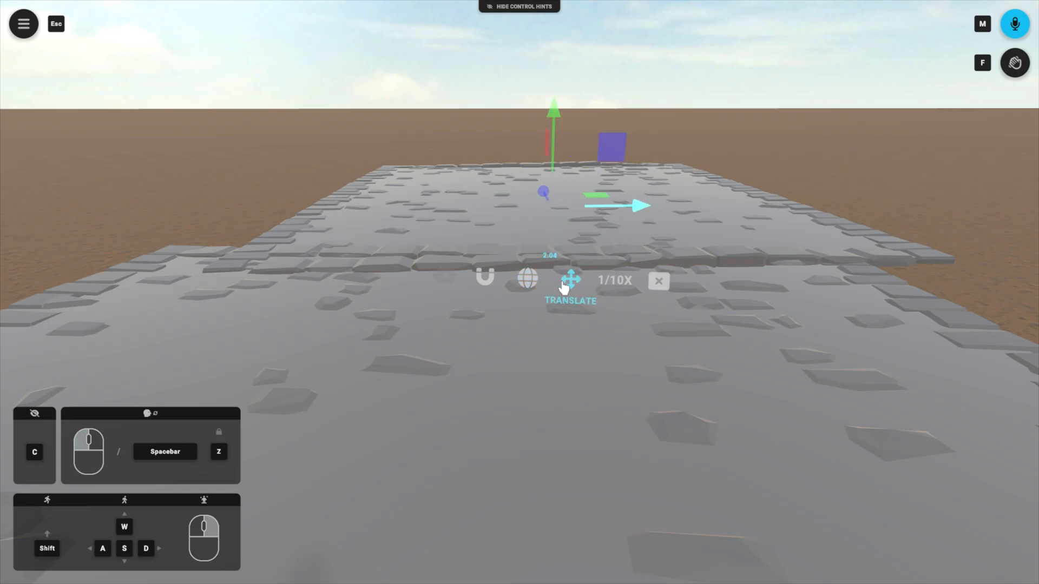
left_click_drag(635, 216, 598, 217)
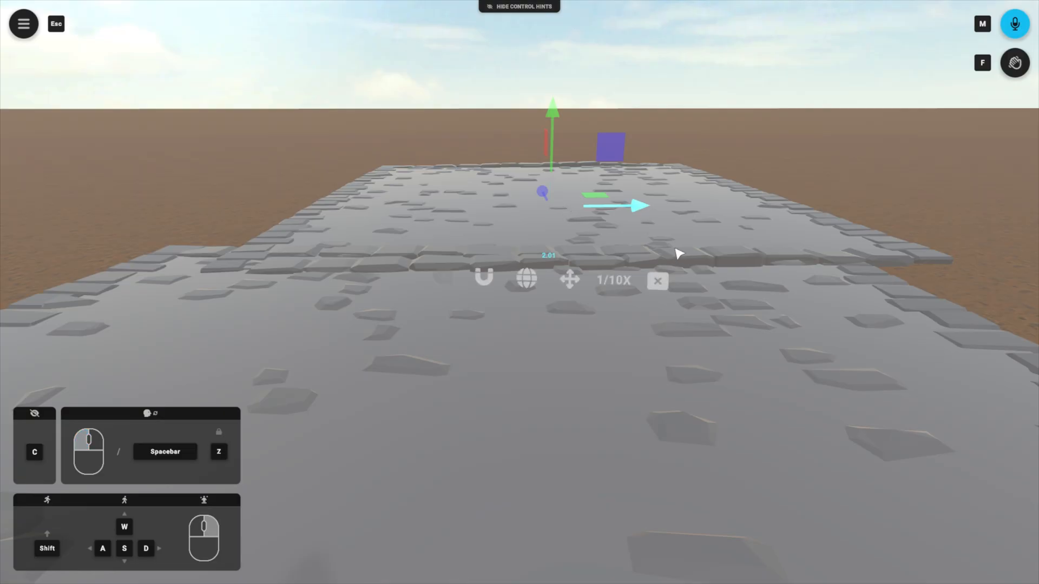
left_click(657, 282)
left_click_drag(550, 209, 517, 193)
key("s")
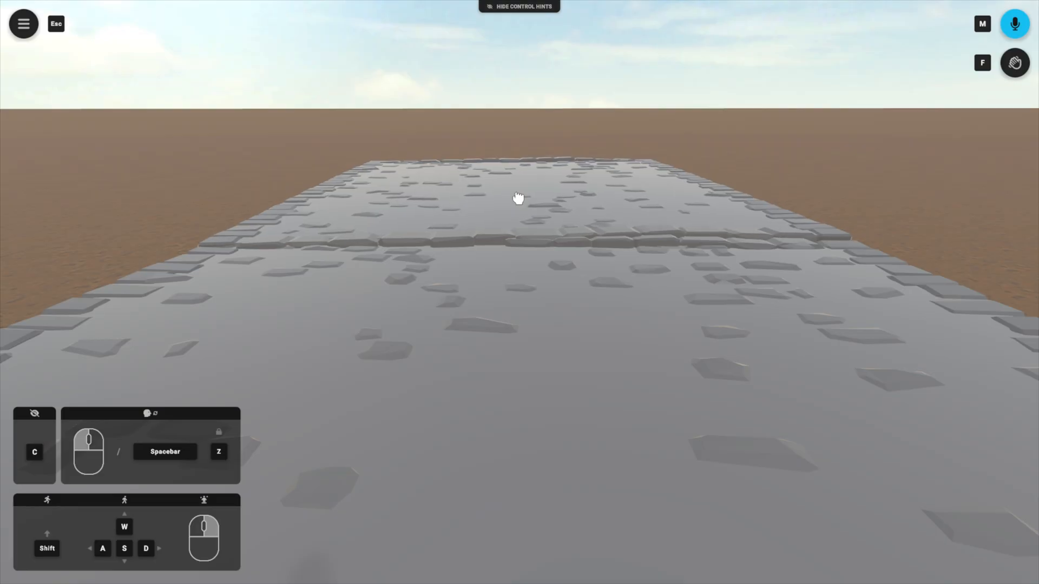
Step: Rotate the farthest floor slightly about its vertical axis with the gizmo and nudge it flush with the neighbouring piece
left_click(565, 198)
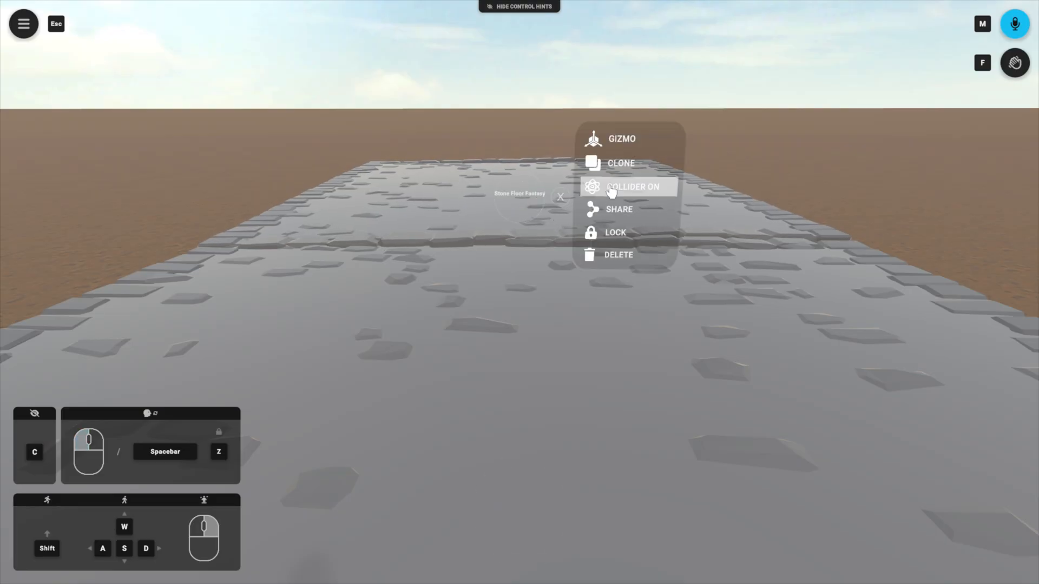
left_click(622, 140)
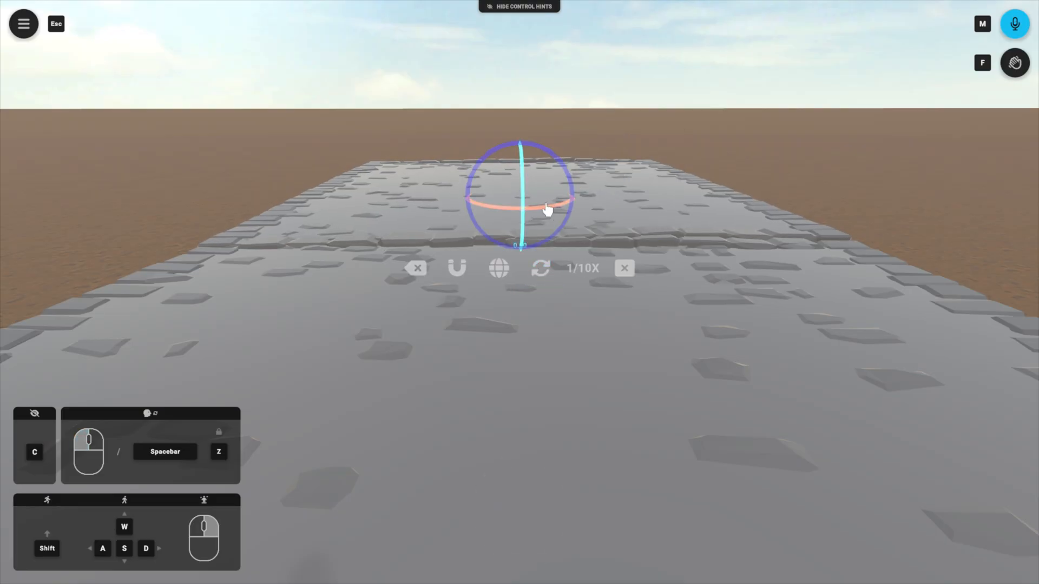
left_click_drag(550, 215, 601, 226)
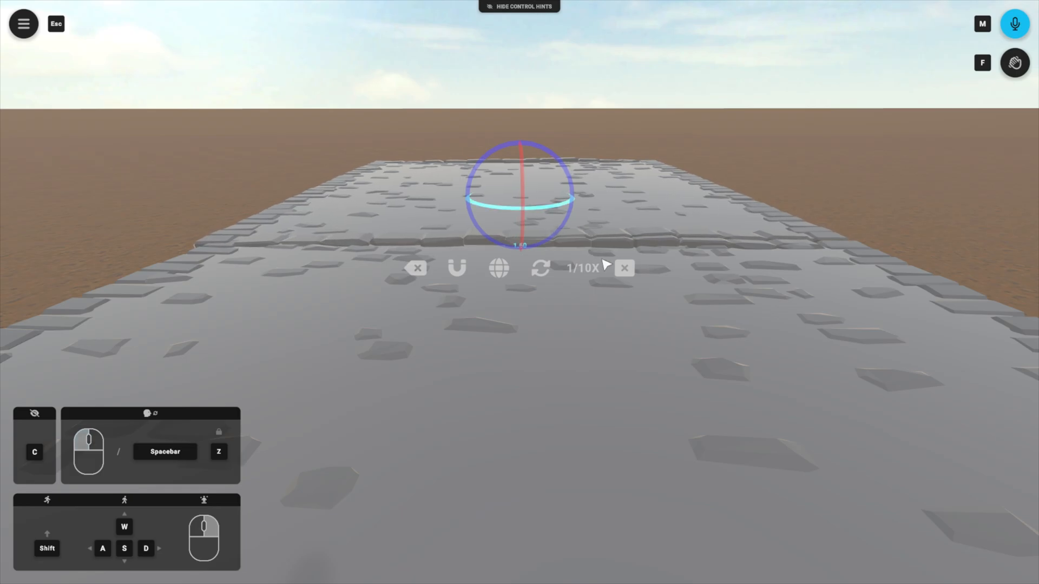
left_click(624, 269)
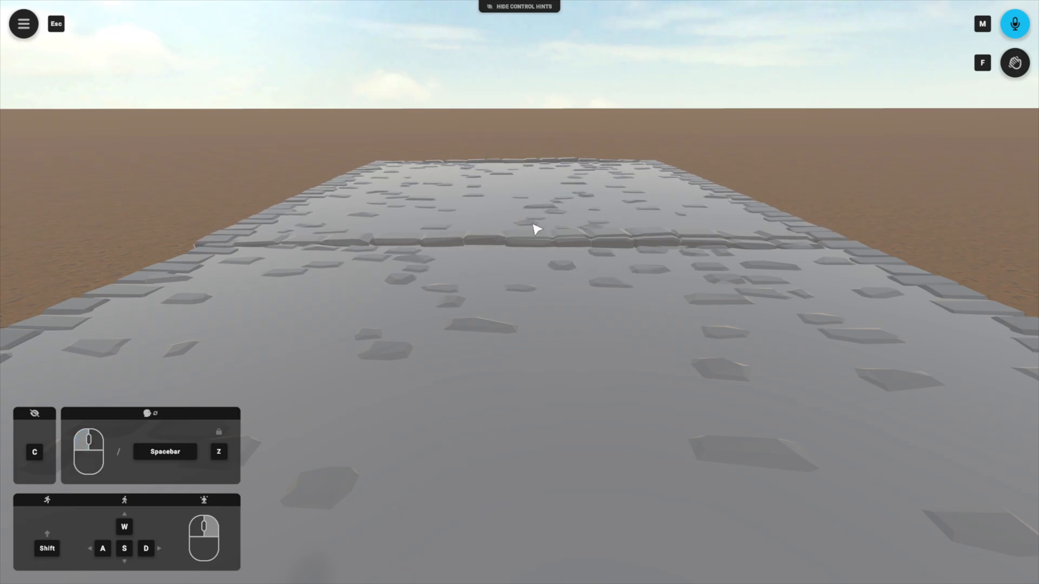
left_click_drag(526, 189, 526, 195)
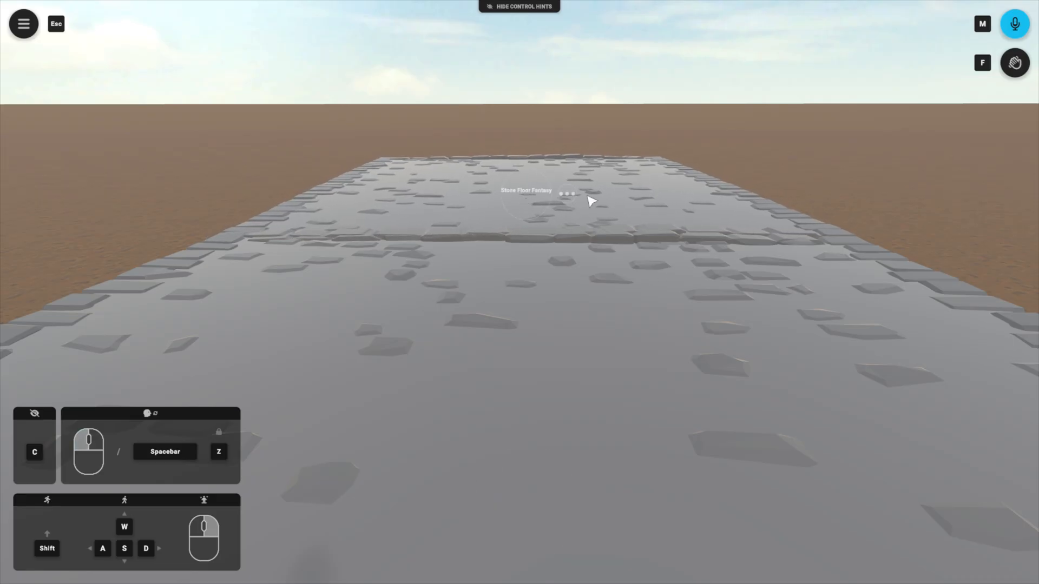
left_click(567, 194)
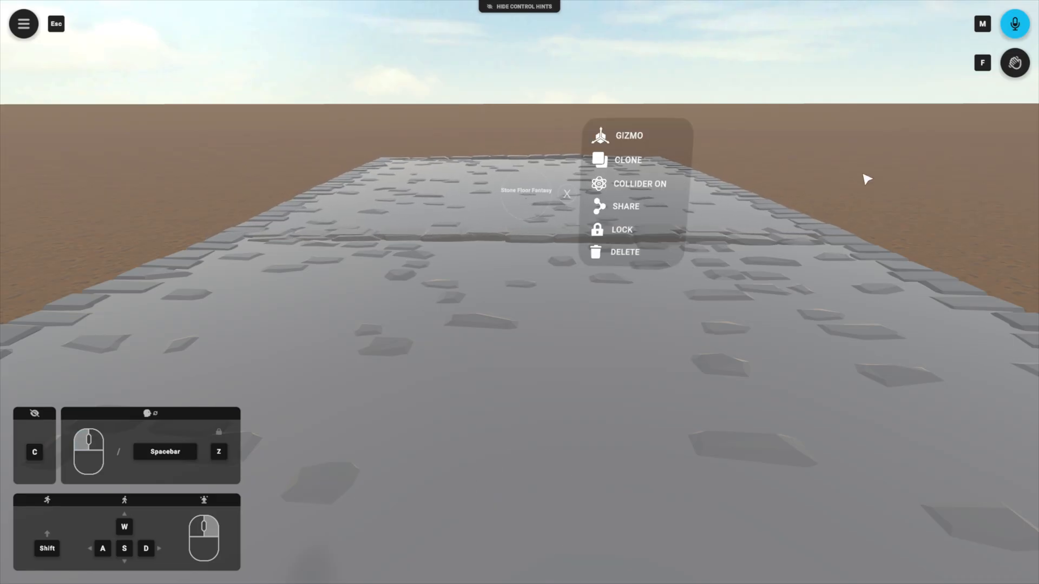
left_click(579, 202)
Step: Walk back toward the arch and clone the Stone Walls Fantasy wall beside it
left_click_drag(579, 202, 682, 216)
key("w")
key("a")
key("d")
left_click_drag(499, 98, 568, 106)
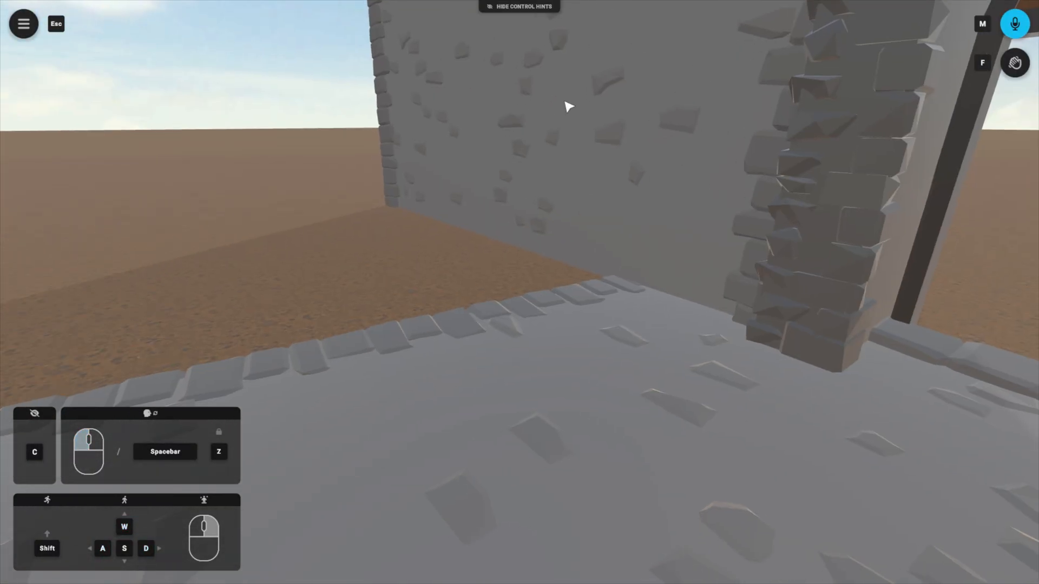
left_click(576, 238)
left_click(508, 202)
key("s")
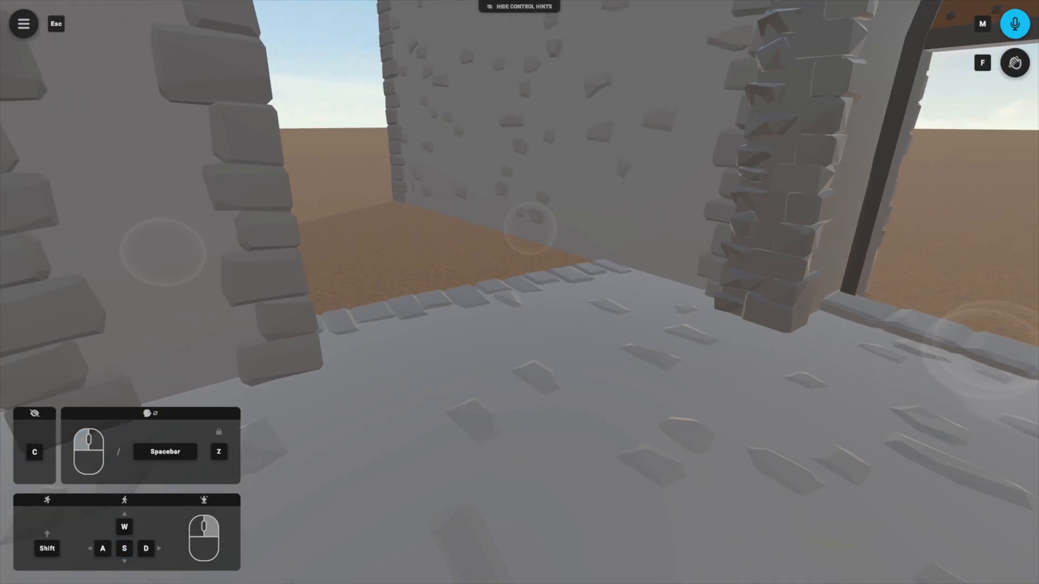
Step: Move the cloned stone wall to the side edge of the stone floor
left_click_drag(228, 241, 141, 242)
key("a")
key("s")
left_click_drag(467, 295, 451, 225)
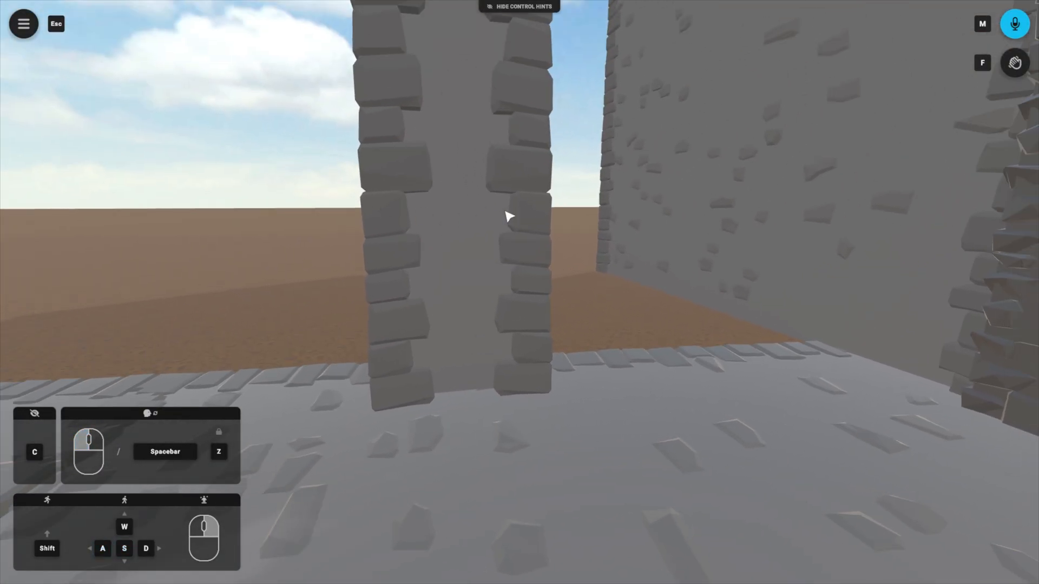
Step: Reset the cloned Stone Walls Fantasy wall's rotation with the gizmo and rotate it to 90° about the vertical axis using 45° snapping
left_click(474, 295)
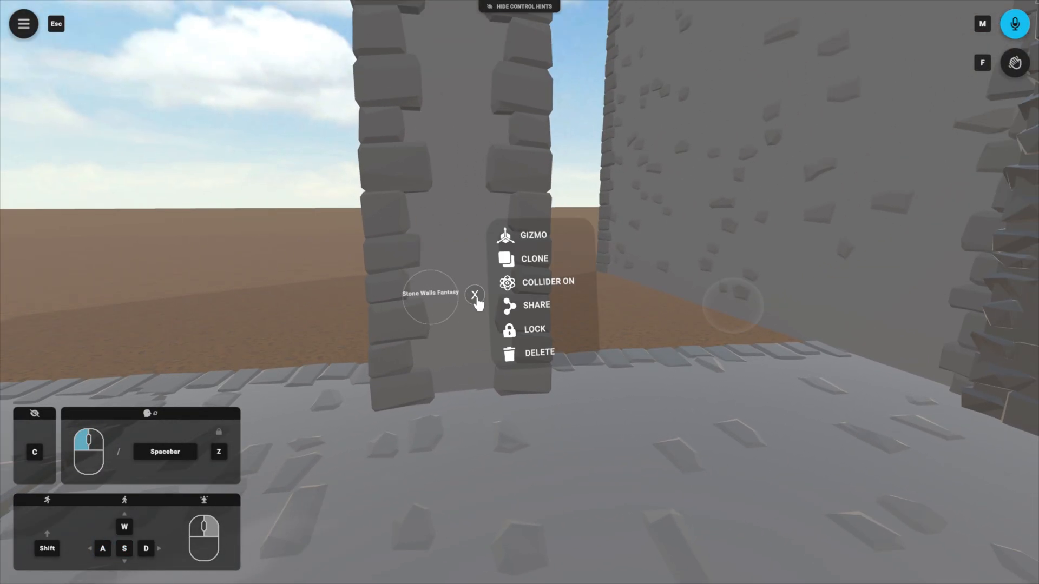
left_click(530, 234)
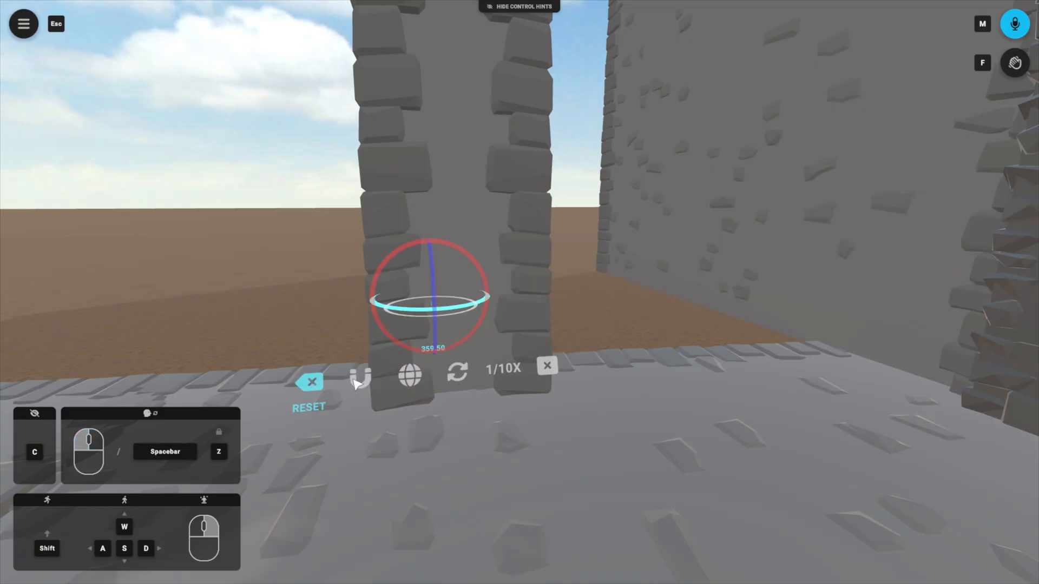
left_click(311, 385)
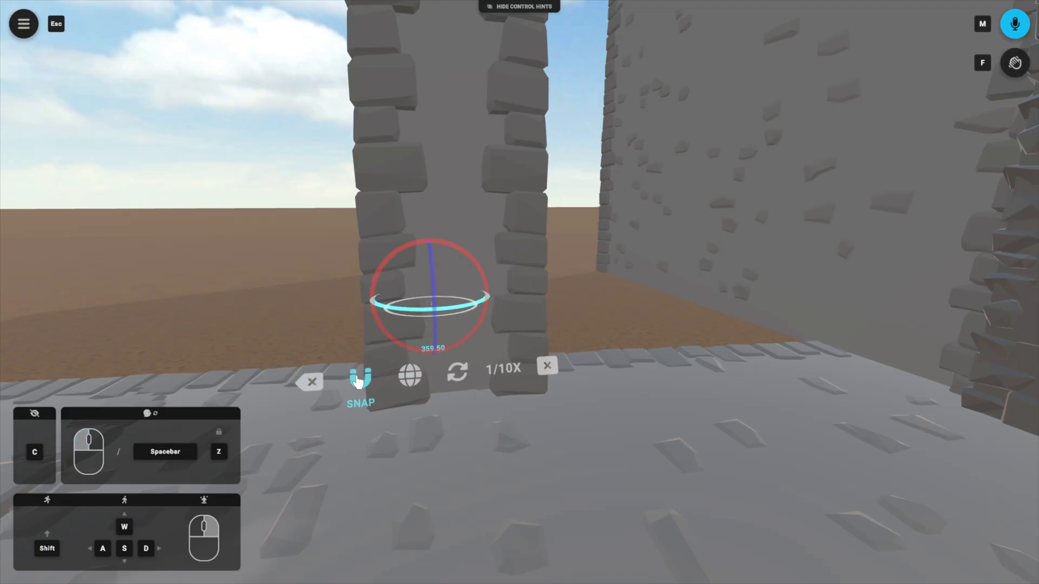
left_click(359, 382)
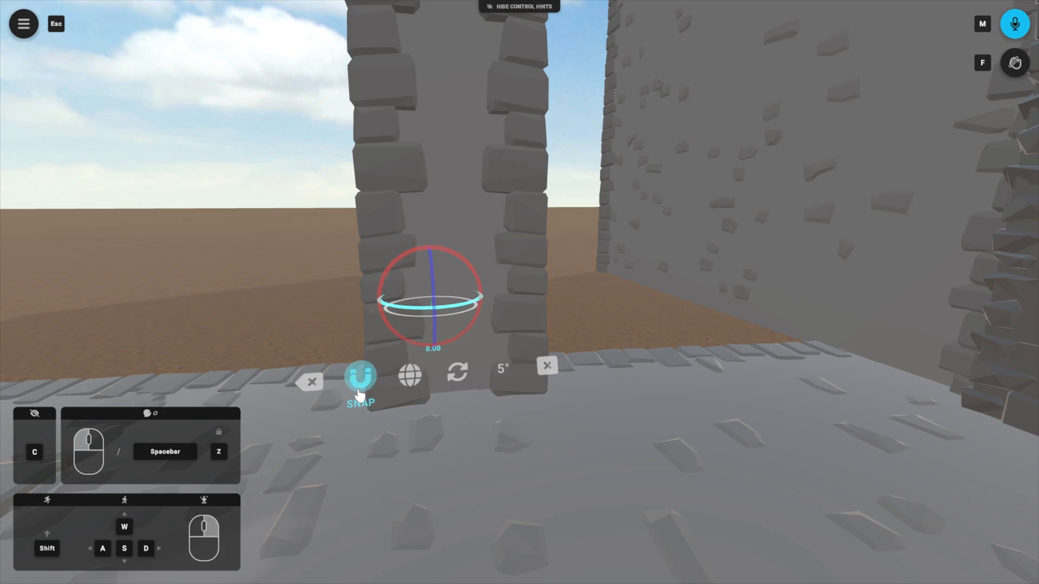
left_click(506, 377)
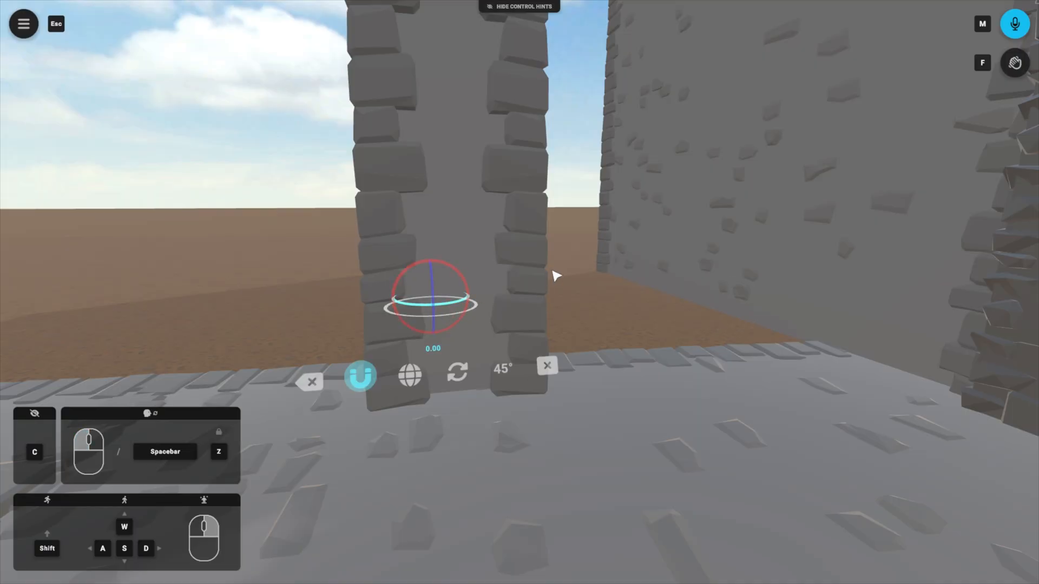
left_click_drag(555, 269, 556, 269)
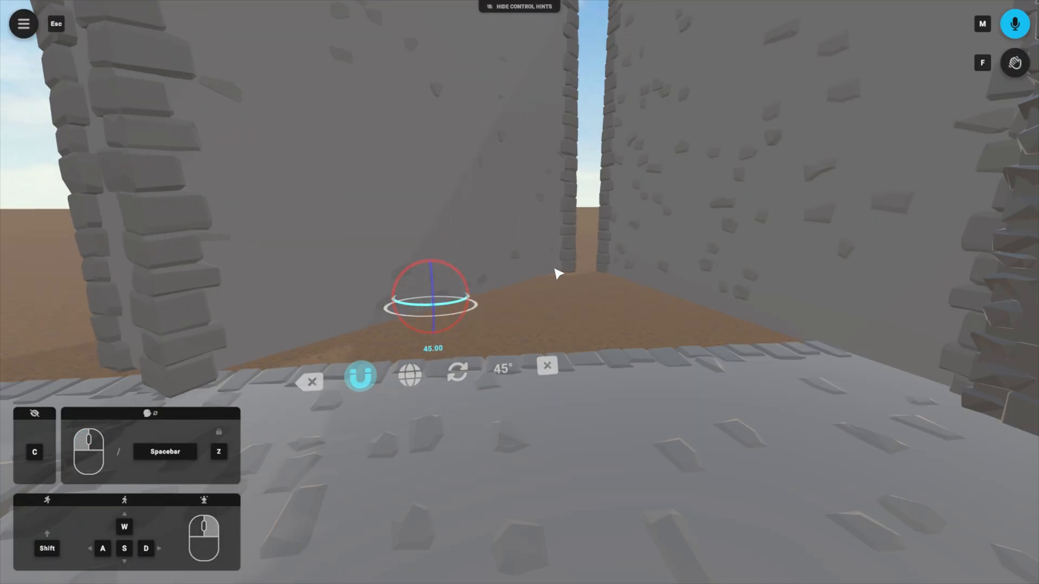
left_click_drag(555, 269, 555, 269)
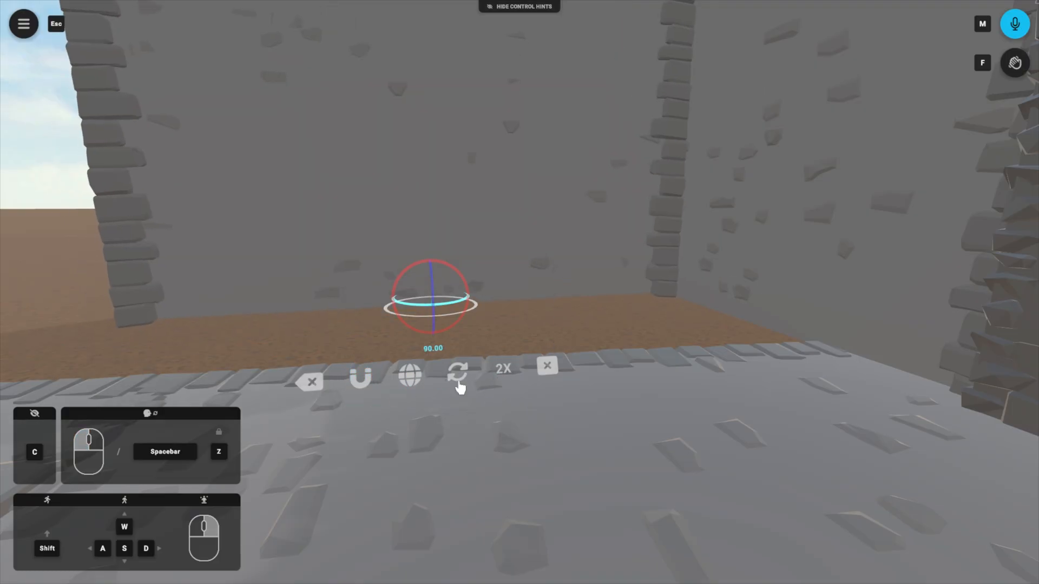
Step: Switch the wall's gizmo to Translate mode and slide the wall sideways along the floor's edge
left_click(464, 377)
left_click(463, 379)
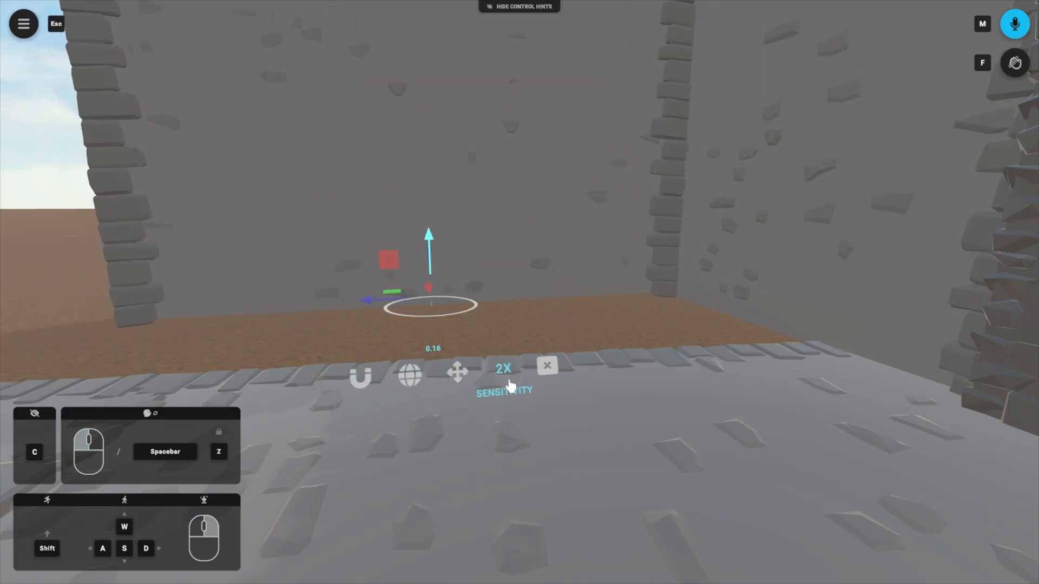
left_click_drag(373, 303, 391, 305)
key("w")
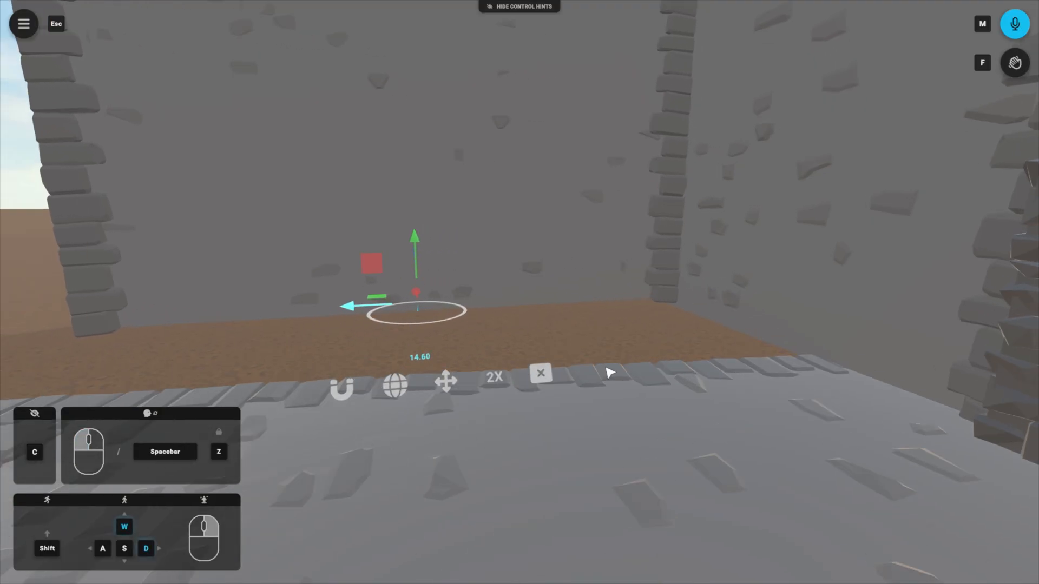
left_click_drag(610, 373, 580, 371)
key("s")
left_click_drag(449, 312, 477, 312)
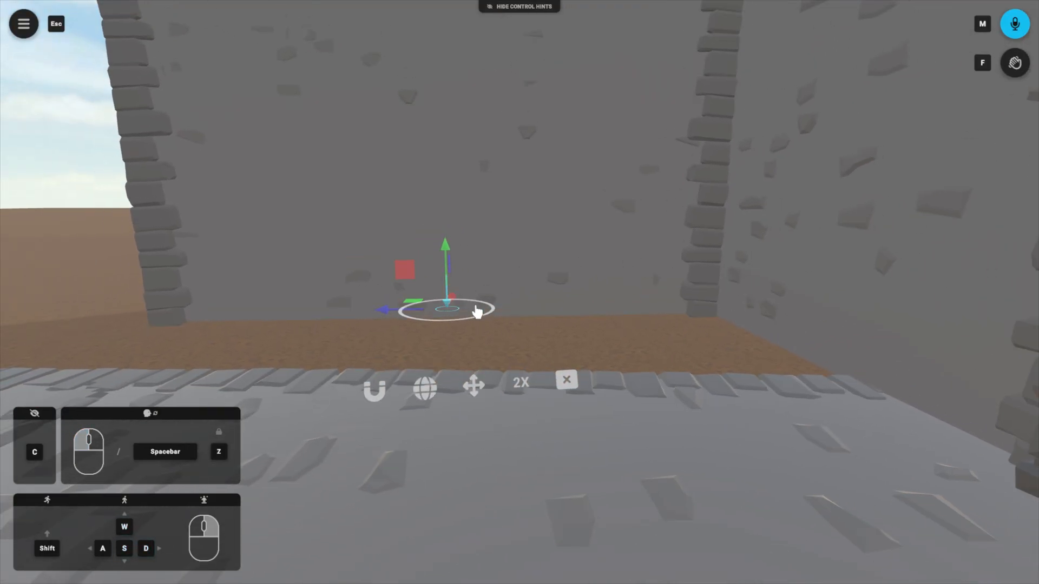
Step: Pull the wall in to meet the stone floor's edge, to about 4.01, and close the gizmo
key("w")
key("d")
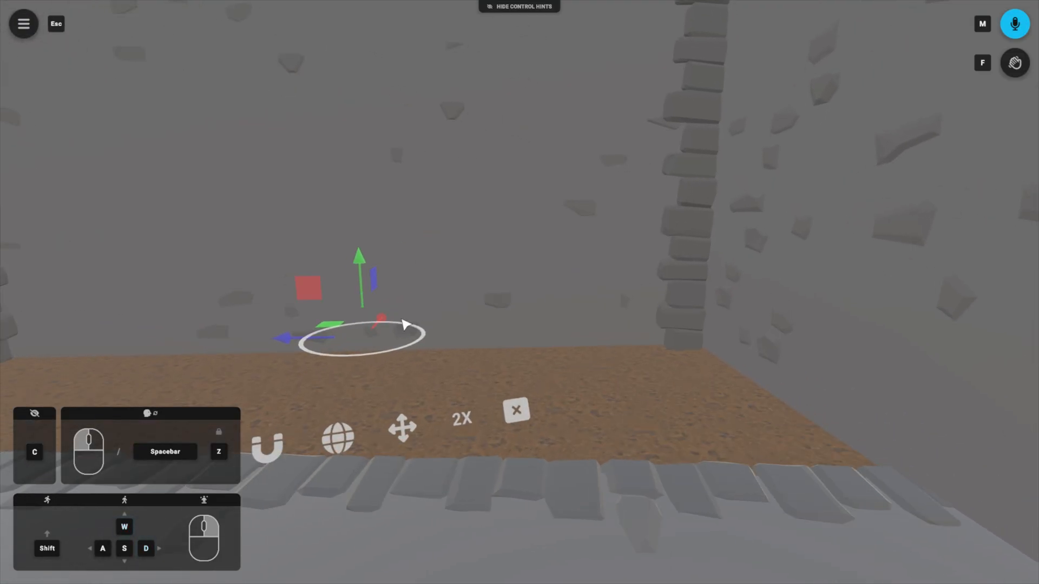
key("w")
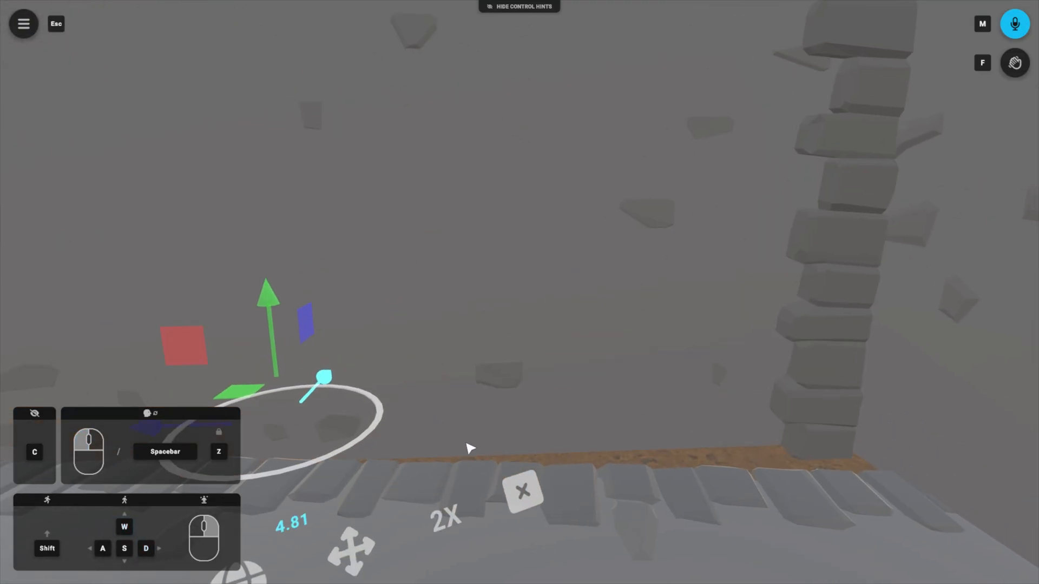
key("w")
key("s")
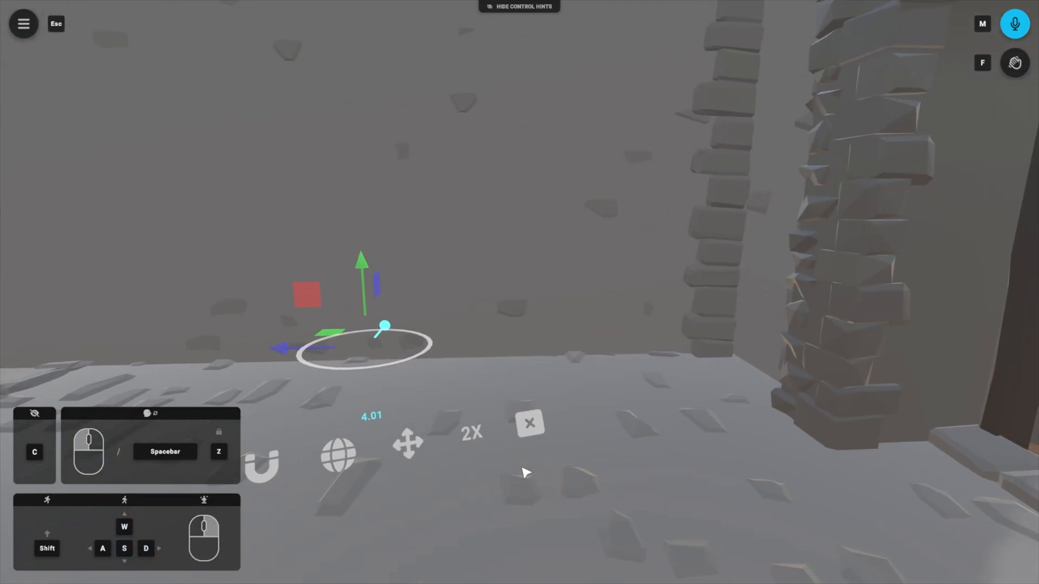
left_click_drag(408, 442, 266, 477)
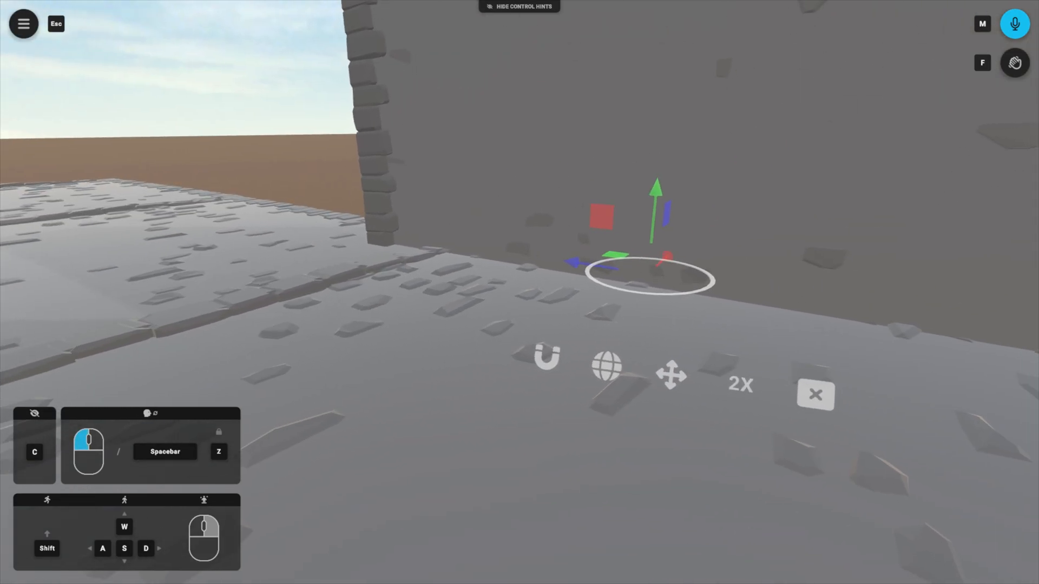
left_click_drag(464, 332, 613, 354)
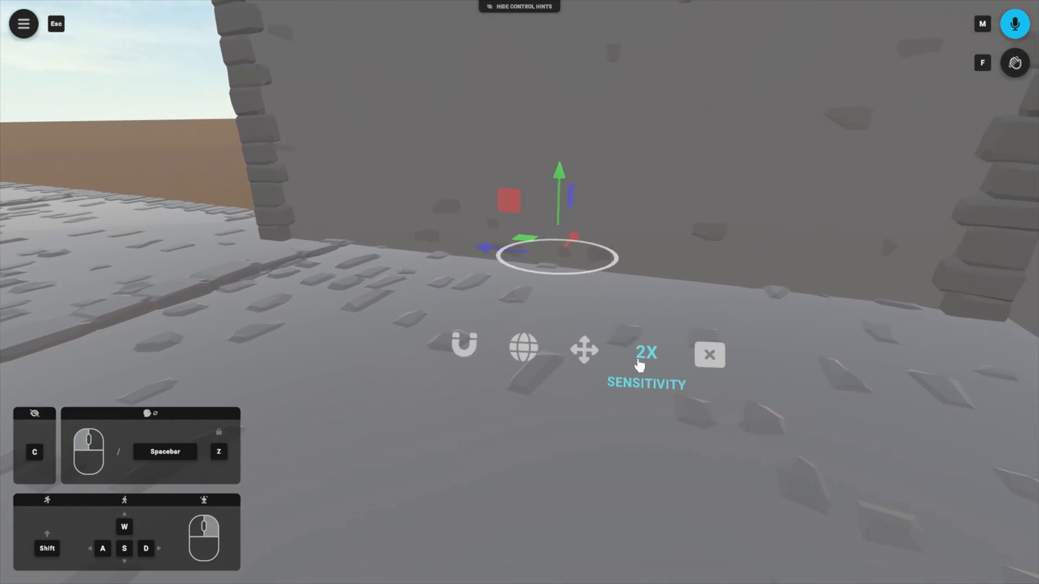
left_click(710, 355)
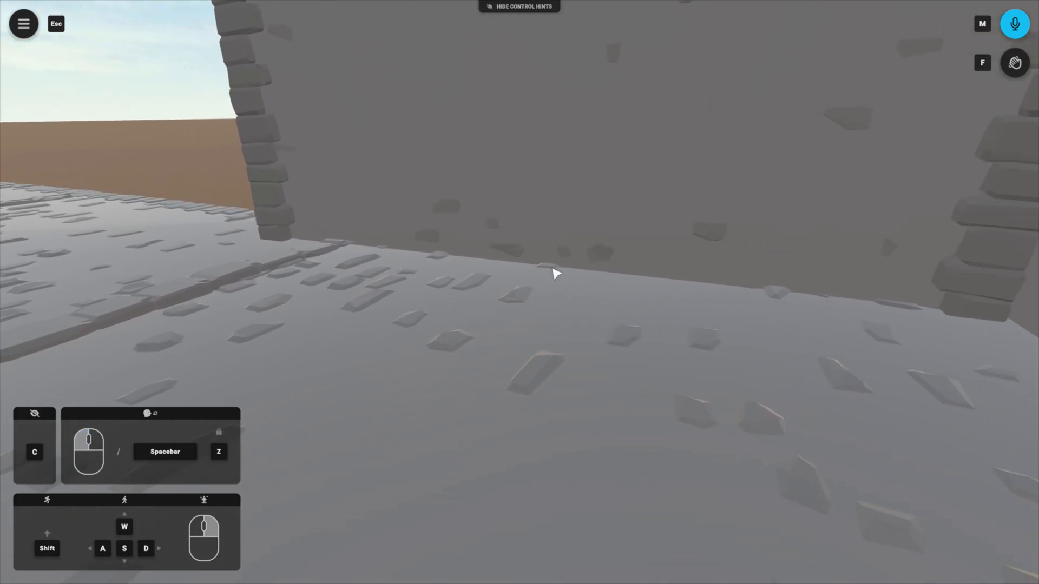
Step: Clone the Stone Walls Fantasy wall and carry the copy along the floor edge to line up with its neighbour
mouse_move(578, 244)
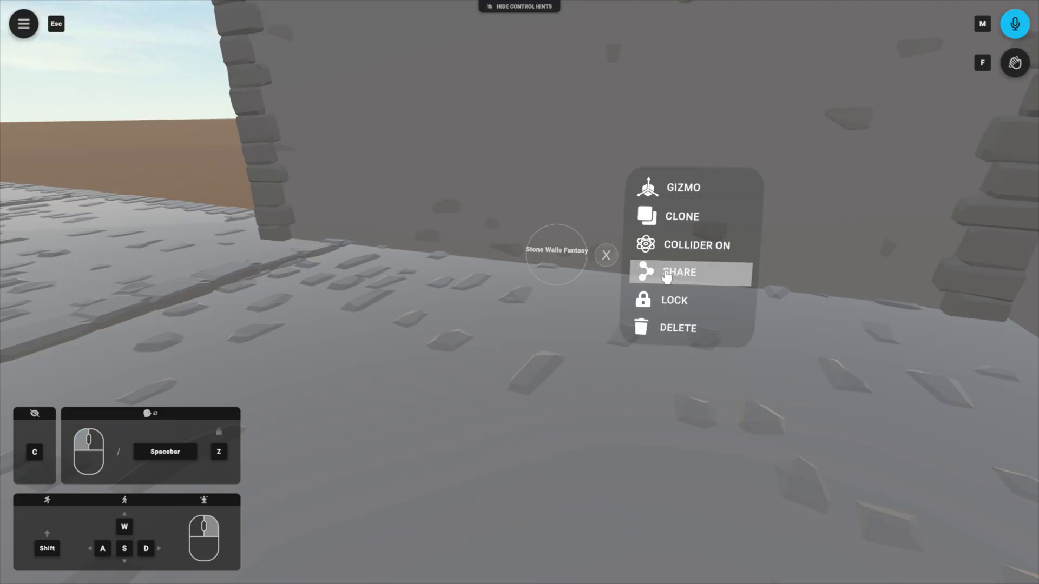
left_click(652, 216)
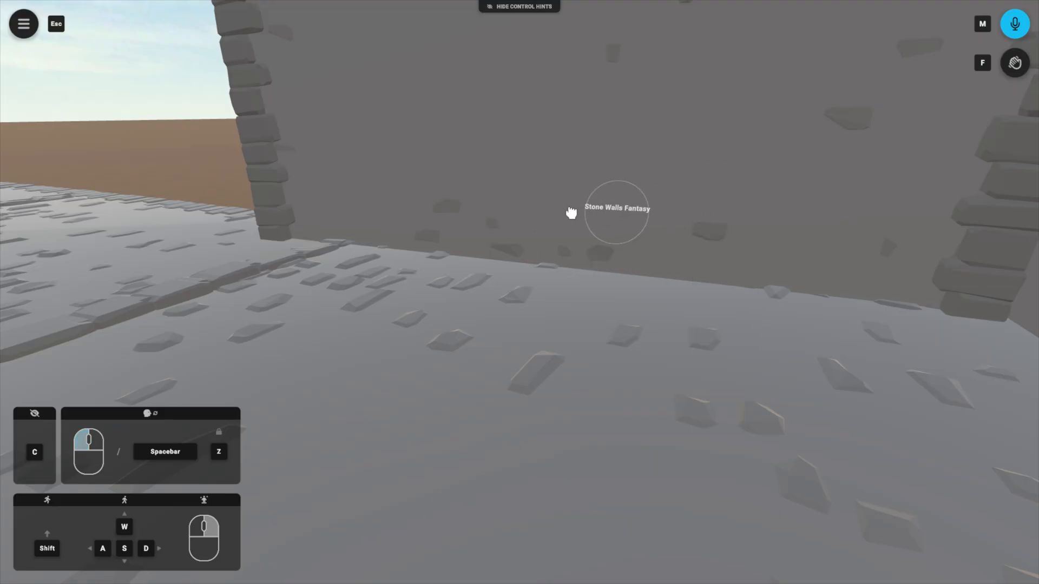
key("w+a")
key("w")
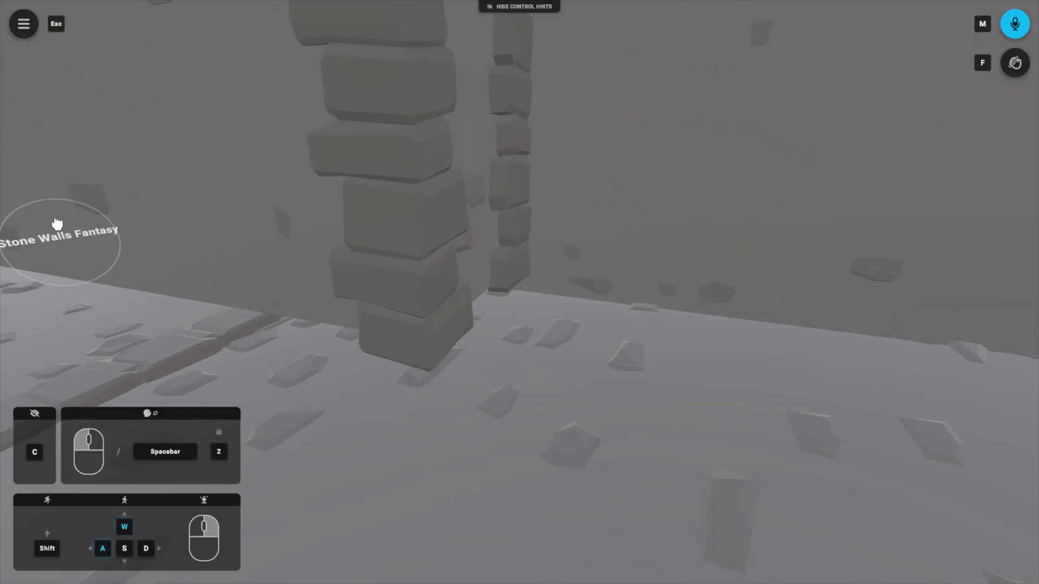
key("s")
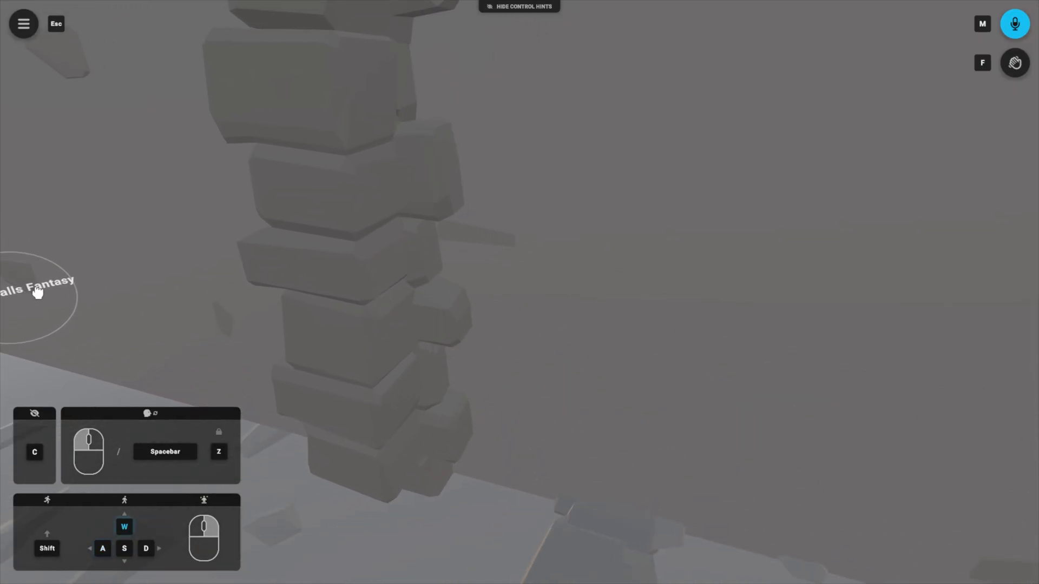
key("w")
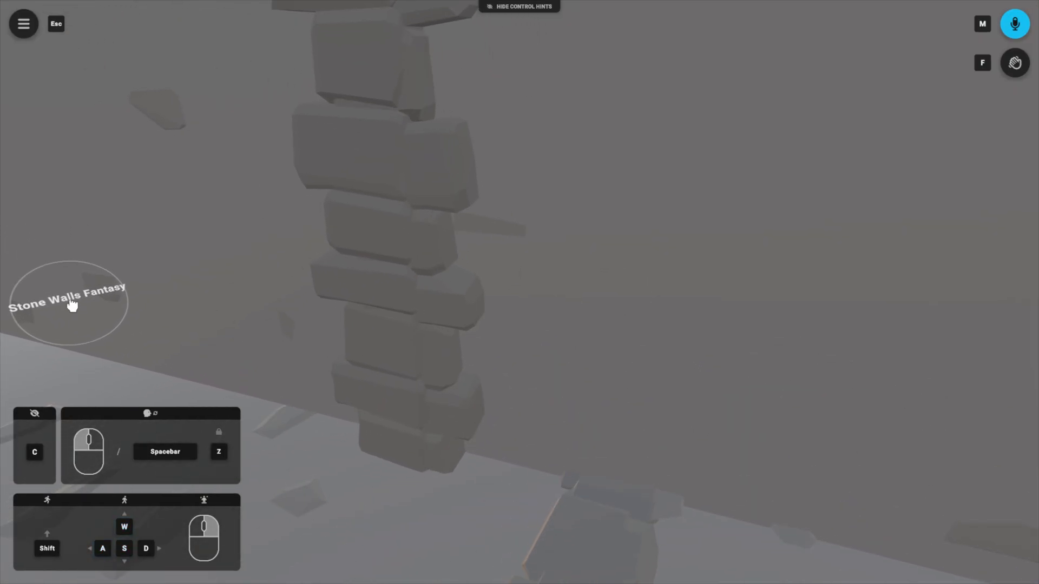
key("s")
Step: Look up at the vaulted ceiling and nudge the high wall piece above the passage opening along its horizontal gizmo axis
left_click_drag(207, 389, 631, 297)
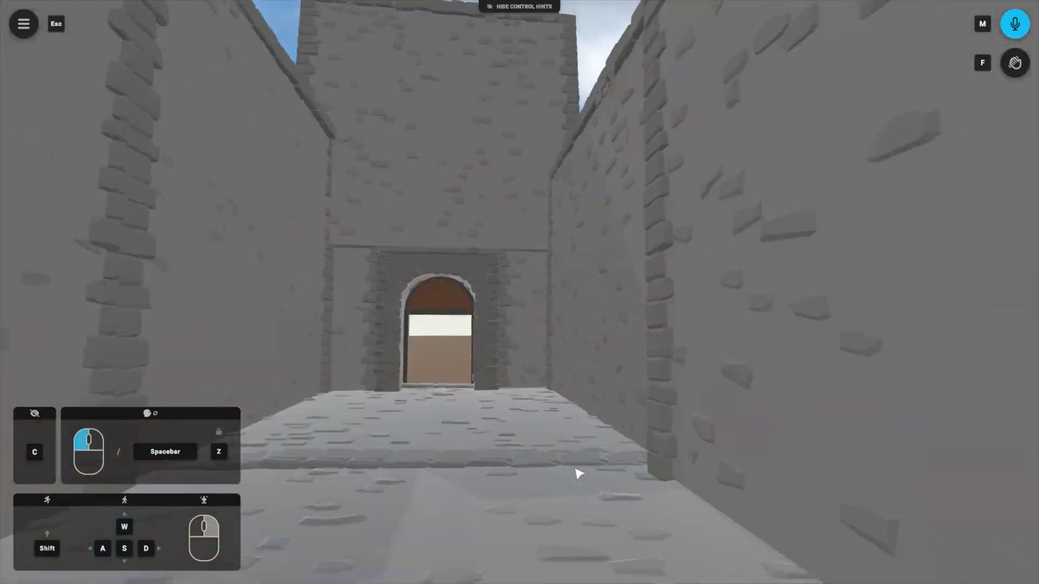
left_click_drag(576, 473, 472, 210)
left_click_drag(476, 291, 519, 290)
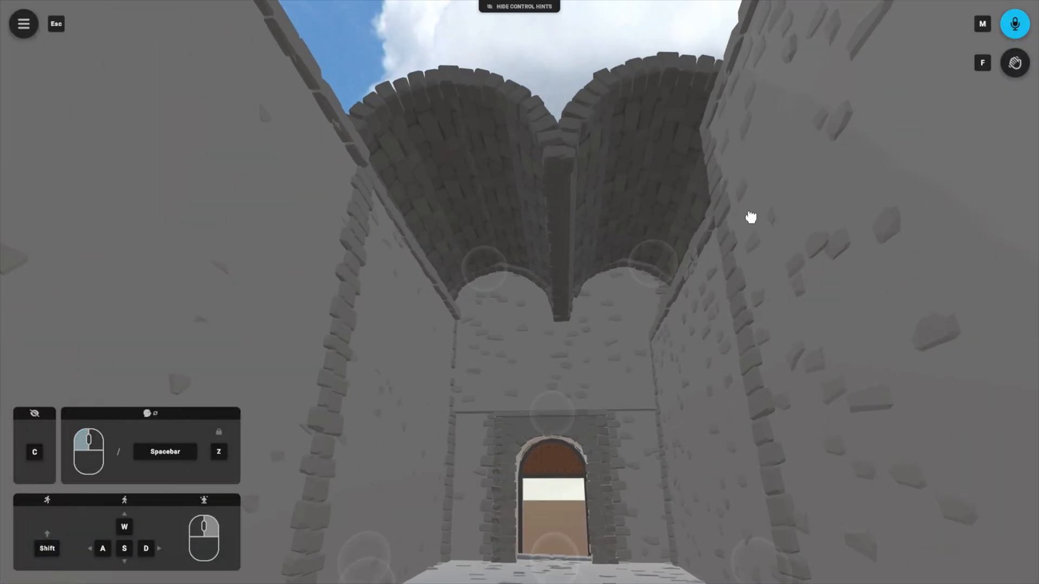
left_click_drag(749, 218, 314, 302)
mouse_move(587, 228)
left_mouse_down()
mouse_move(594, 220)
mouse_move(592, 233)
left_mouse_up()
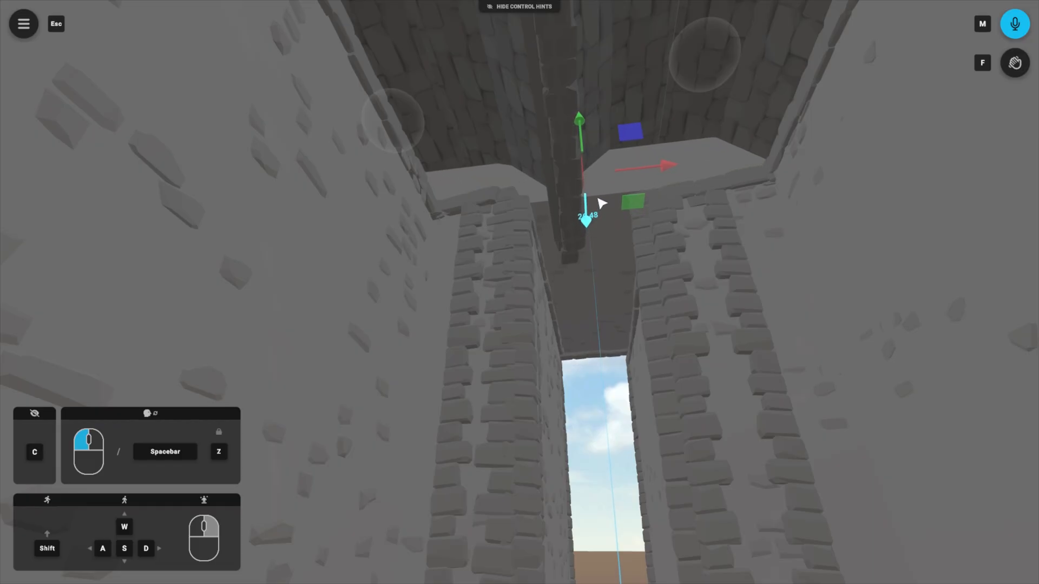
left_click_drag(601, 190, 601, 184)
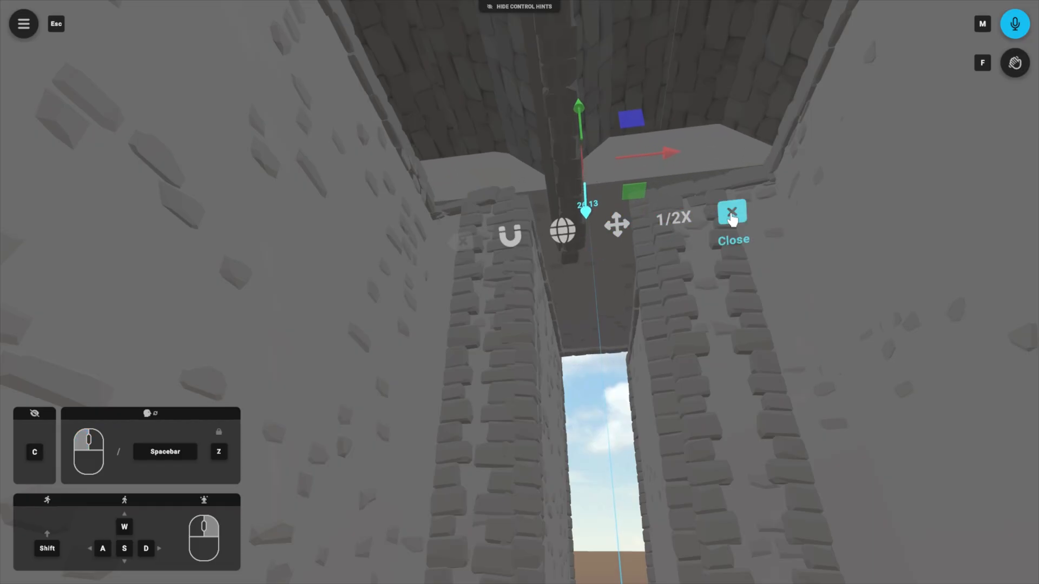
Step: Walk around inside the building to examine the walls and vaulted ceiling
left_click_drag(588, 279, 475, 298)
key("w")
key("d")
key("d")
key("a")
key("w")
key("d")
left_click_drag(579, 200, 598, 299)
key("s")
key("w")
Step: Save an IFX snapshot of Just My IFX to the device with the filename BasicRoom
key("Escape")
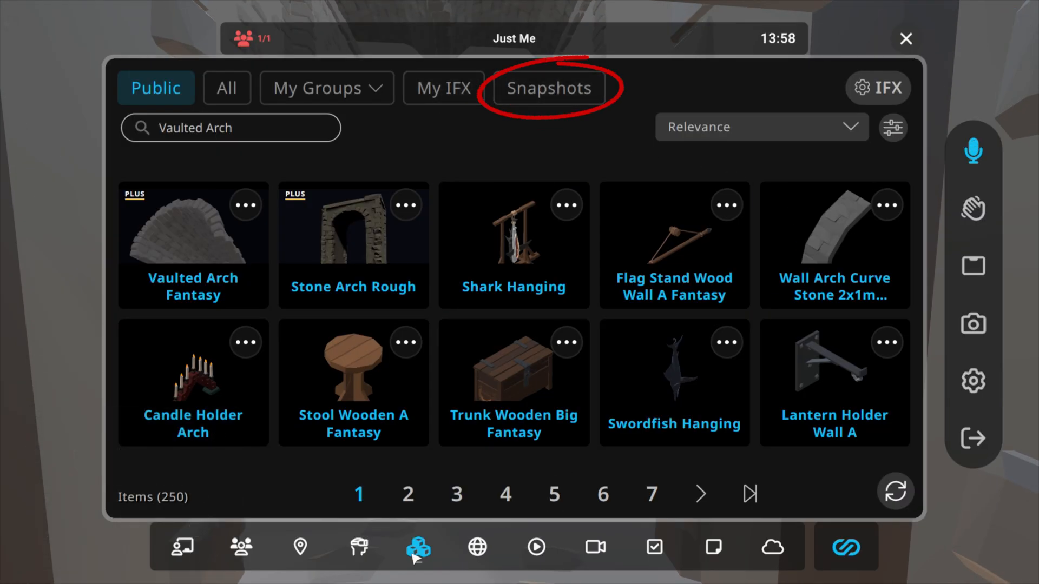
left_click(545, 99)
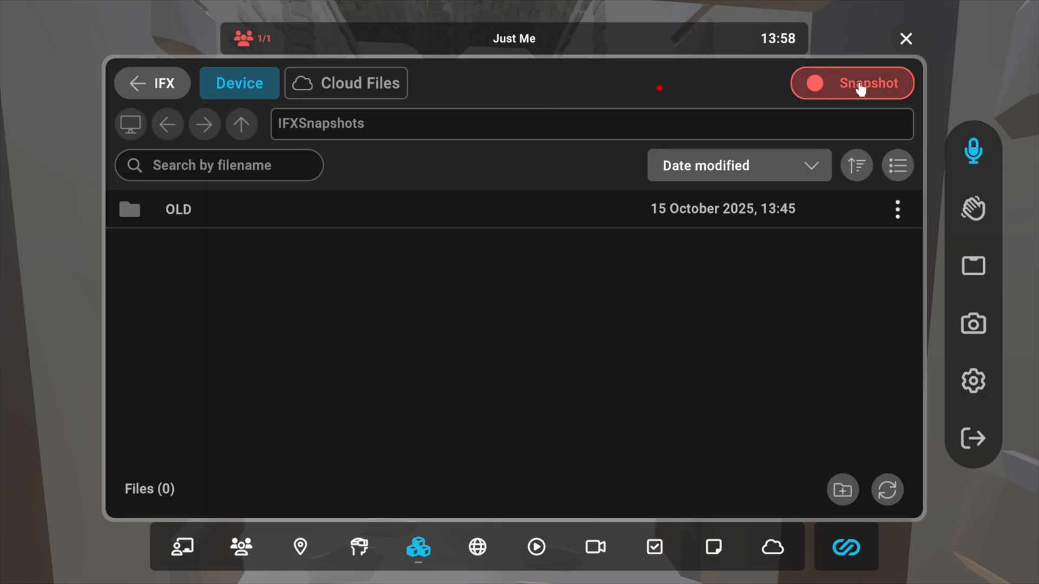
left_click(861, 87)
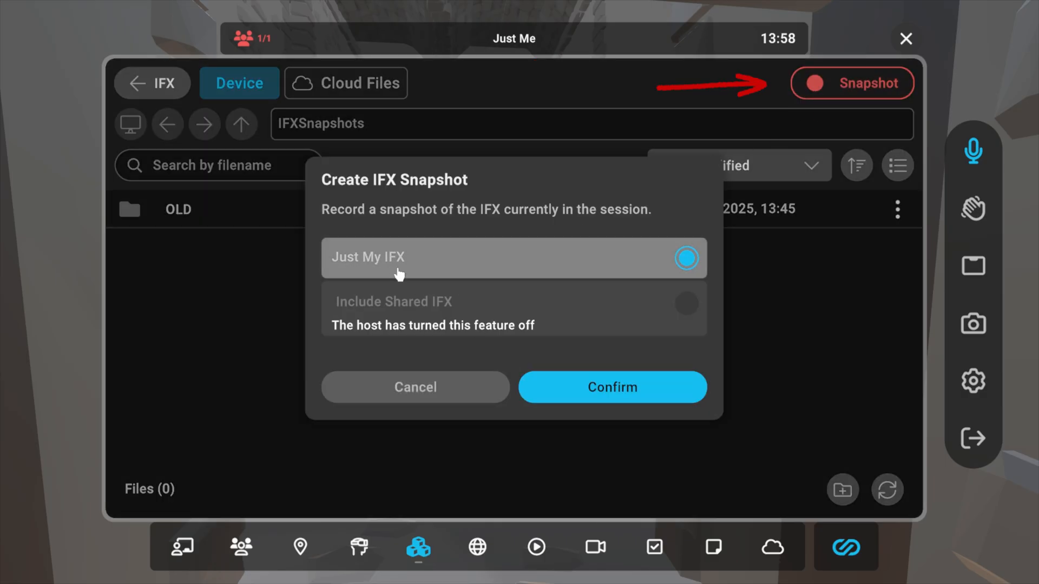
left_click(577, 387)
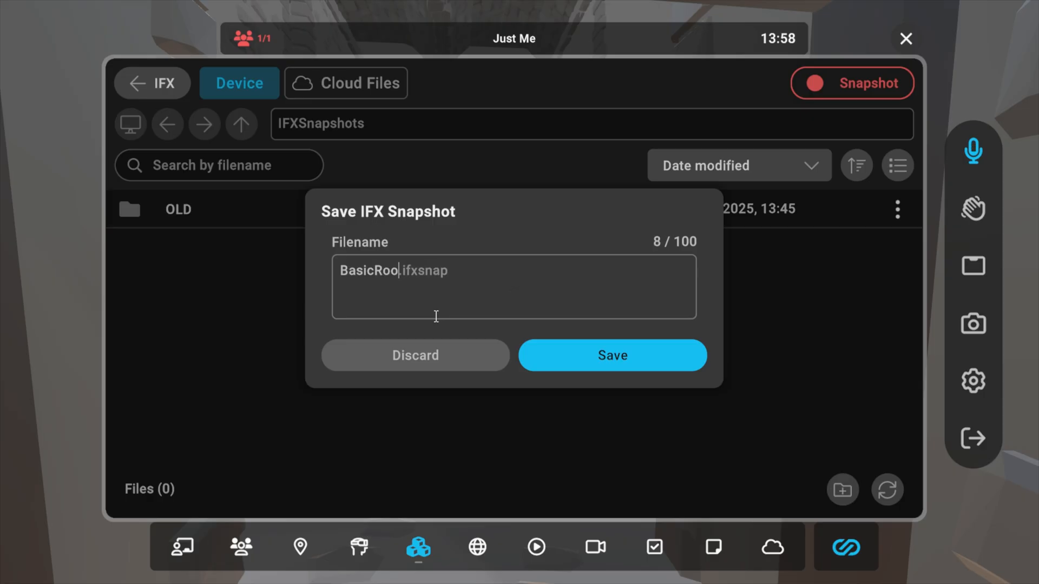
left_click(619, 363)
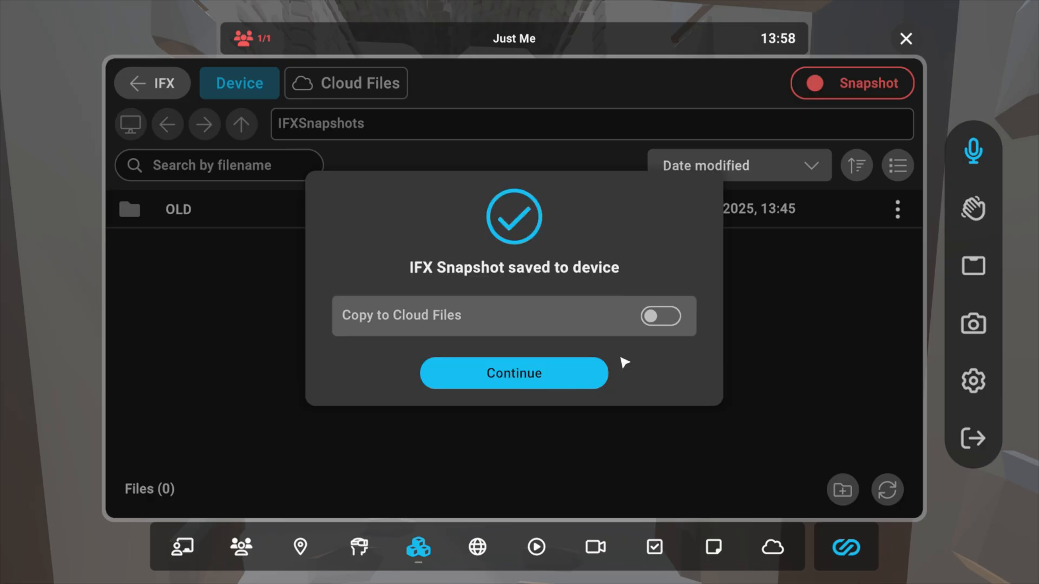
left_click(535, 382)
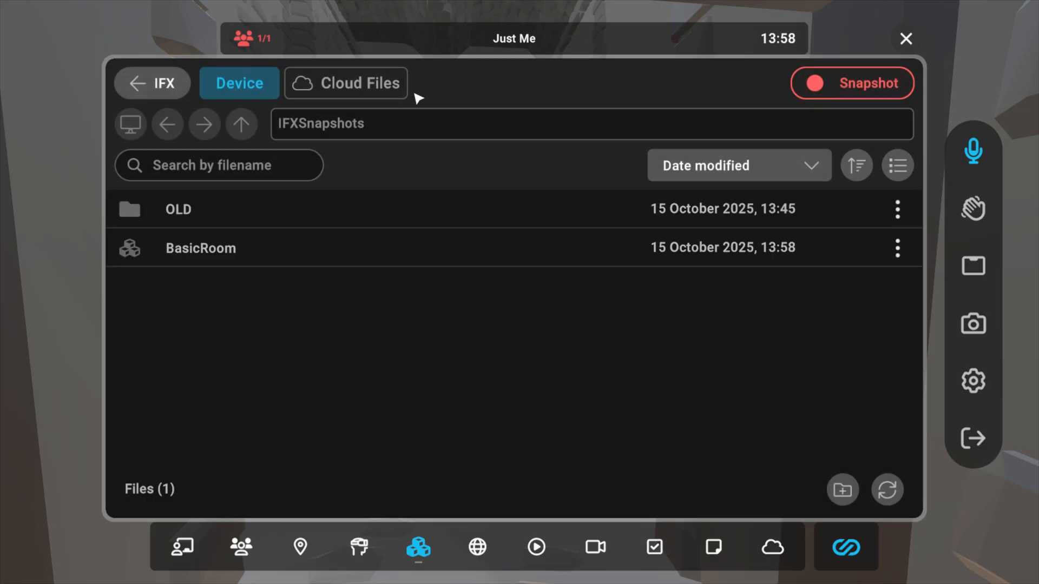
Step: Clear the session by deleting my IFX, all users' IFX and all shared IFX, and close the session IFX settings
left_click(162, 83)
left_click(888, 97)
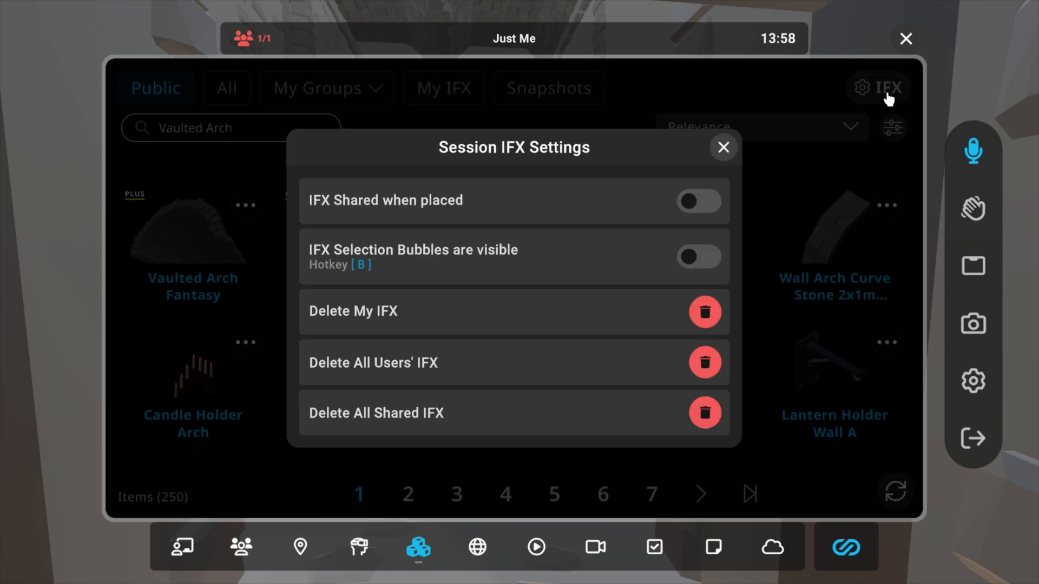
left_click(708, 324)
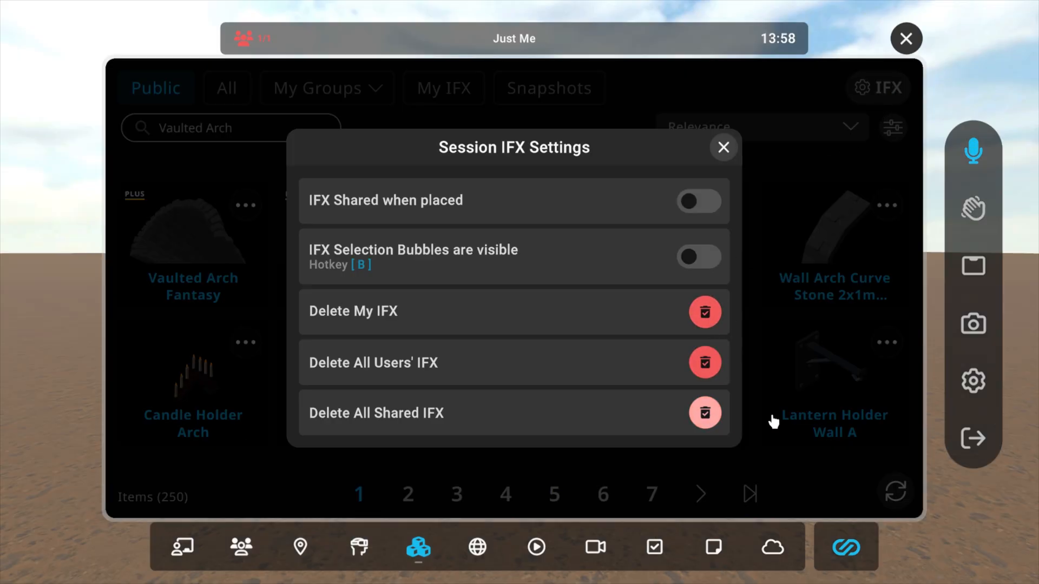
left_click(723, 148)
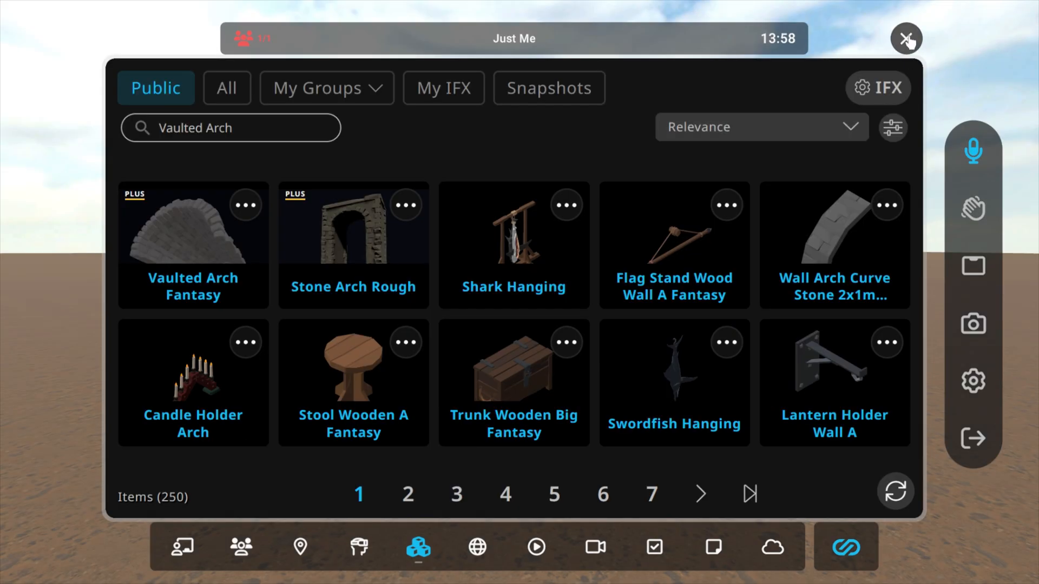
Step: Load the saved BasicRoom snapshot from the device with Load in original location enabled
left_click(549, 108)
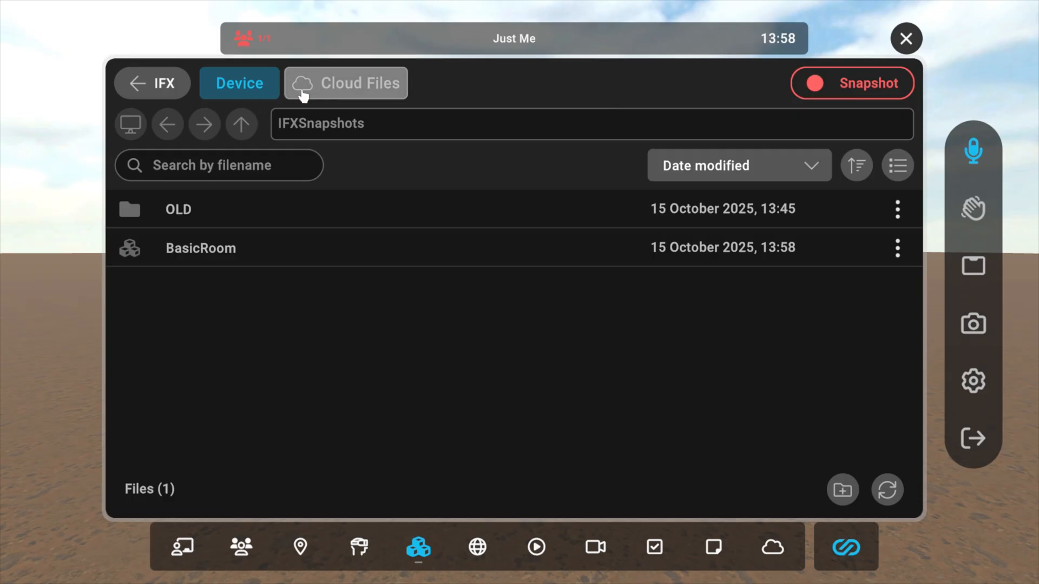
left_click(201, 252)
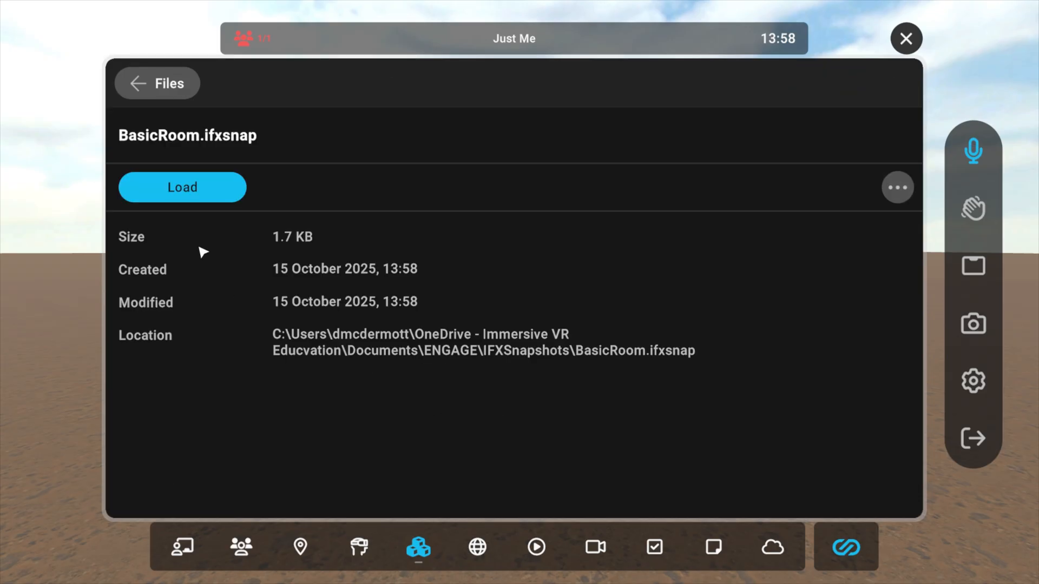
left_click(185, 188)
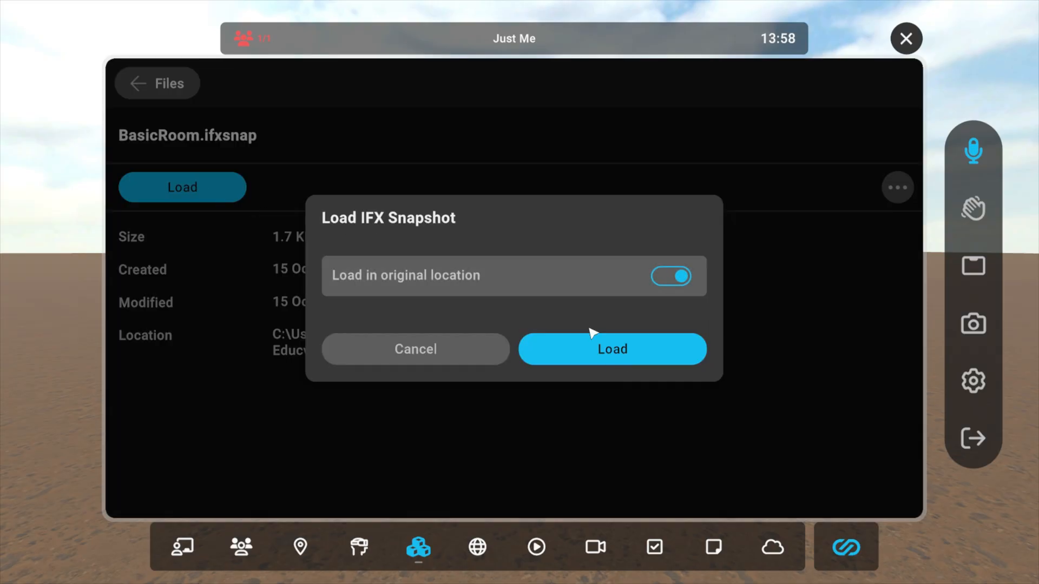
left_click(592, 350)
Step: Walk through the room towards its far passage and load a second BasicRoom snapshot with Load in original location turned off
key("s")
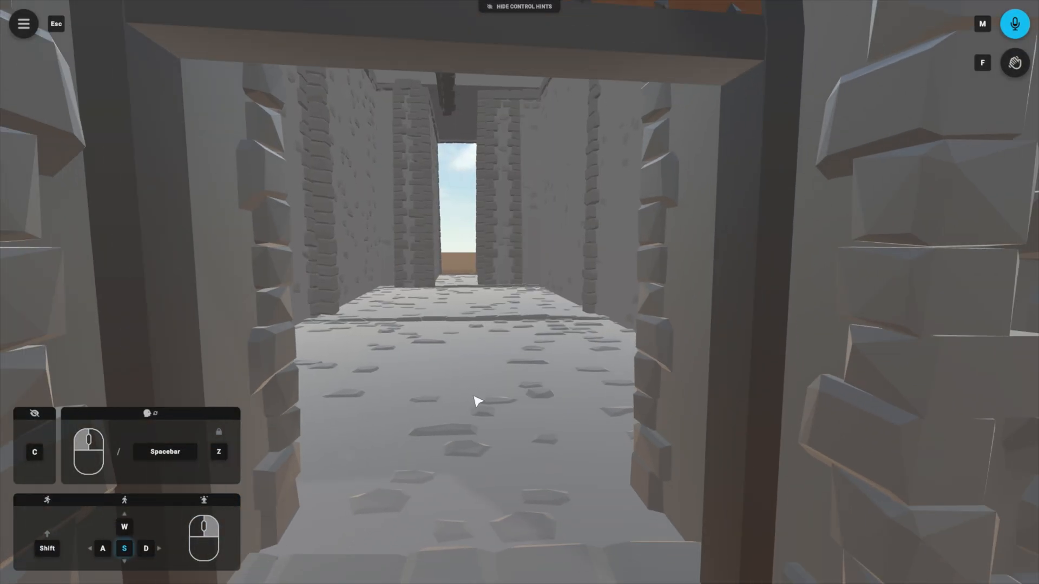
left_click_drag(521, 459, 550, 438)
key("w")
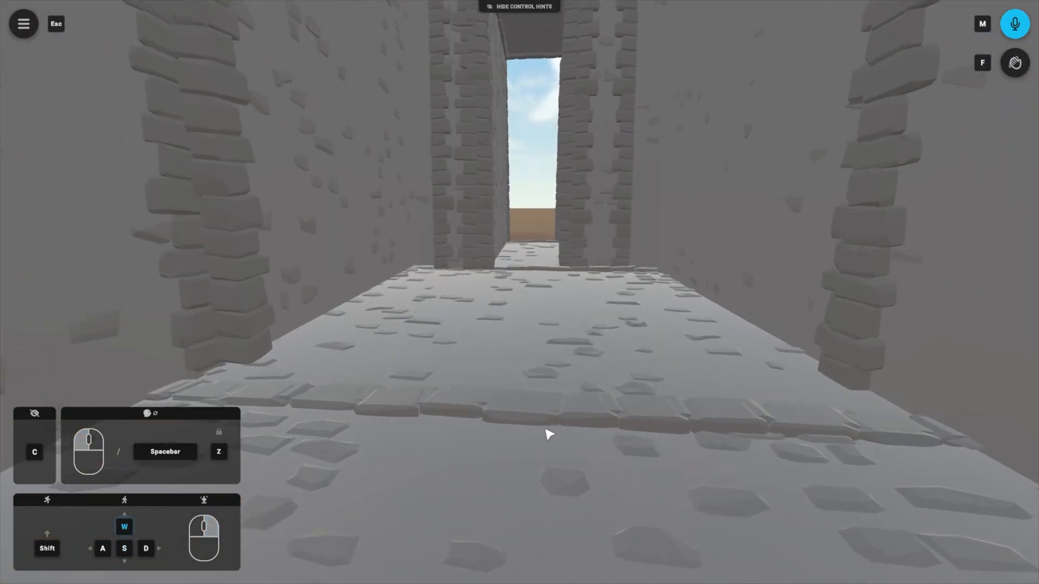
key("Escape")
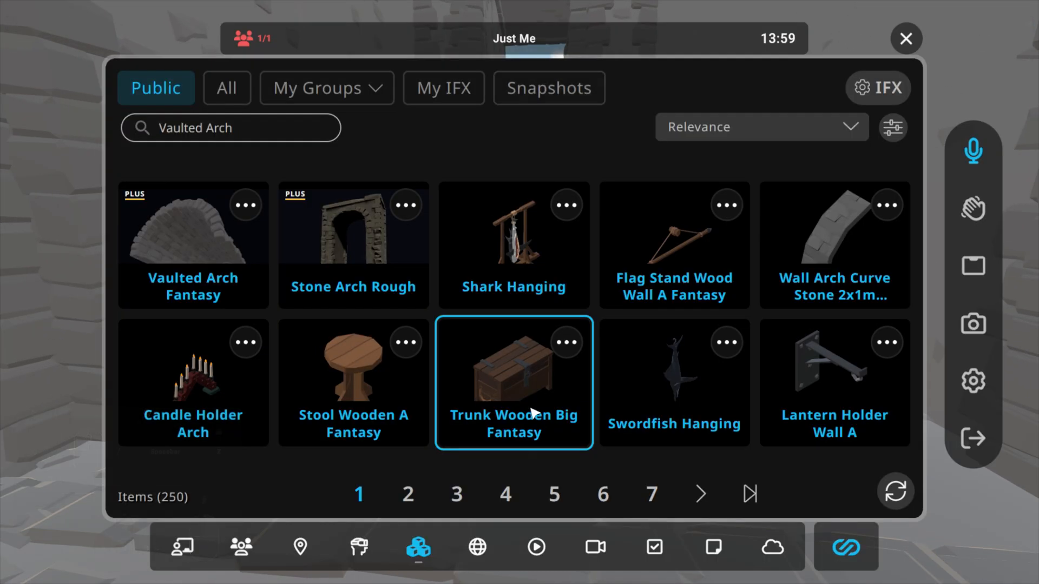
left_click(550, 92)
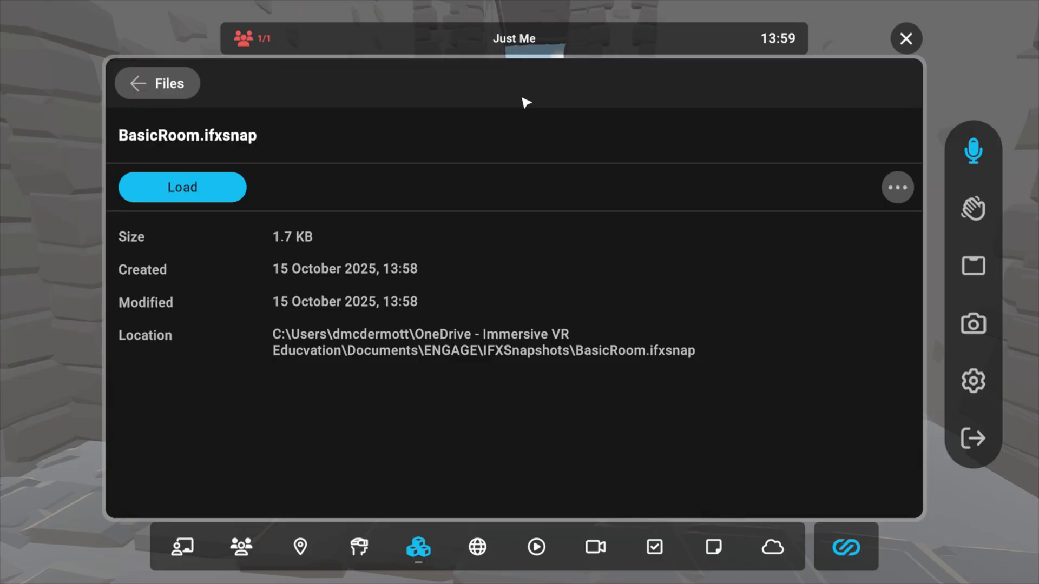
left_click(177, 190)
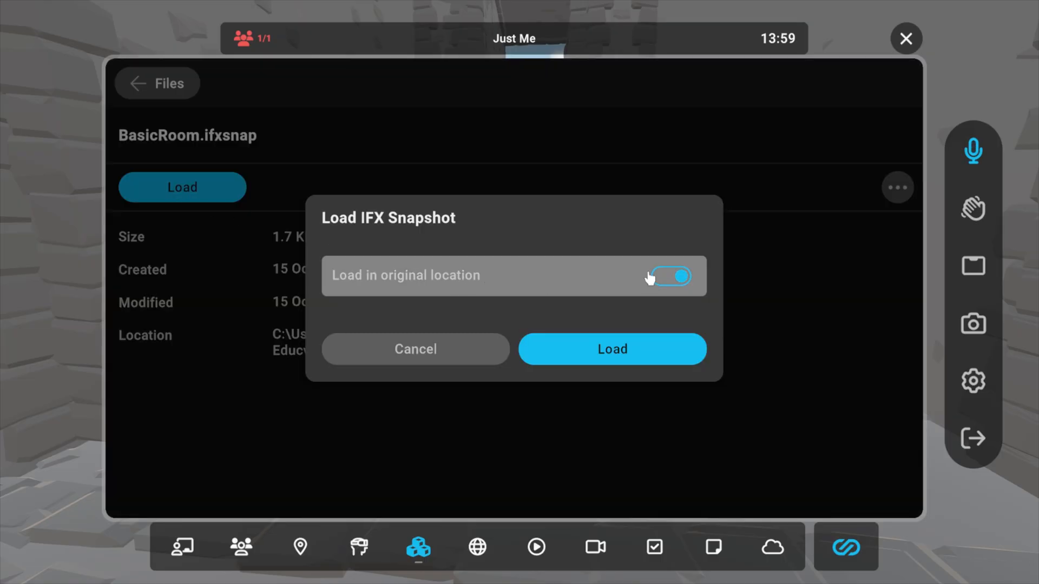
left_click(680, 277)
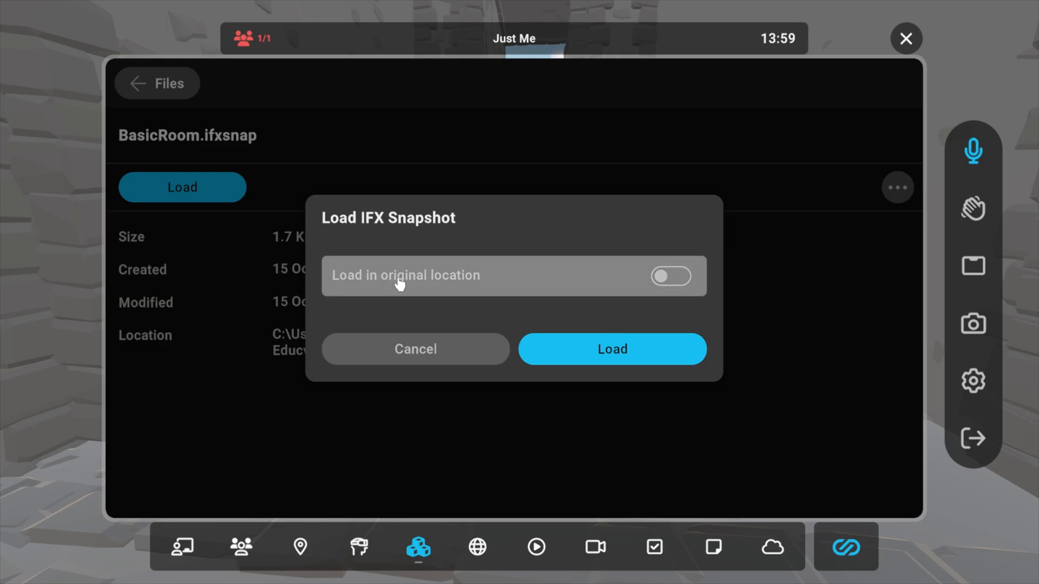
left_click(613, 350)
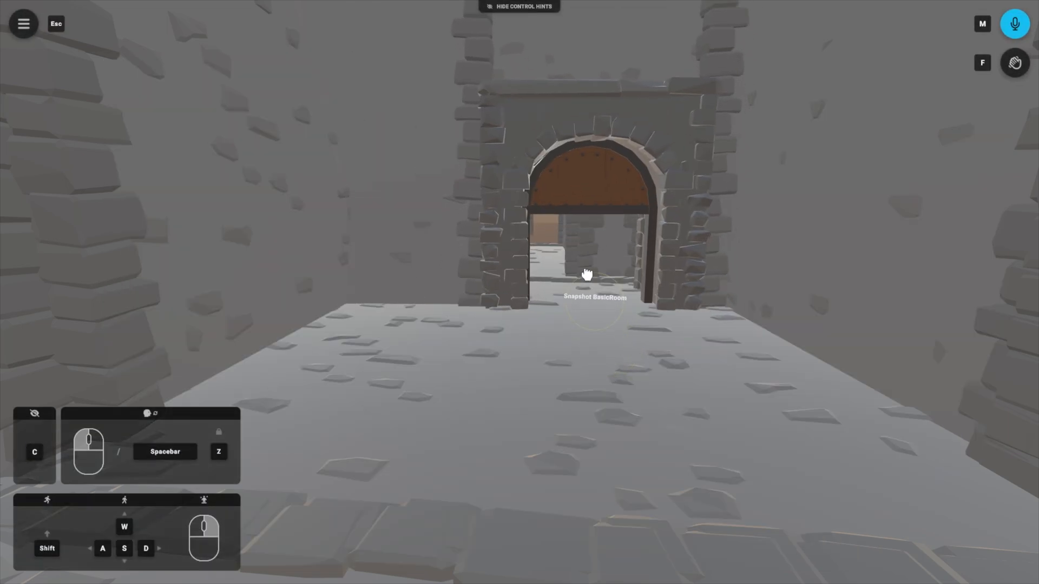
Step: Place the second BasicRoom copy so its arched doorway lines up with the end of the first room's passage
key("w")
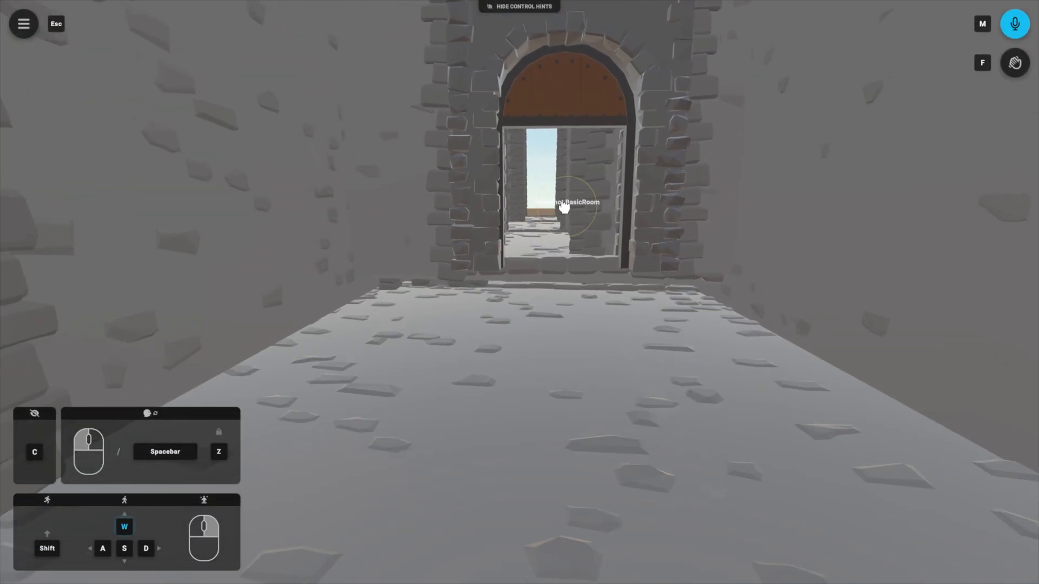
key("w")
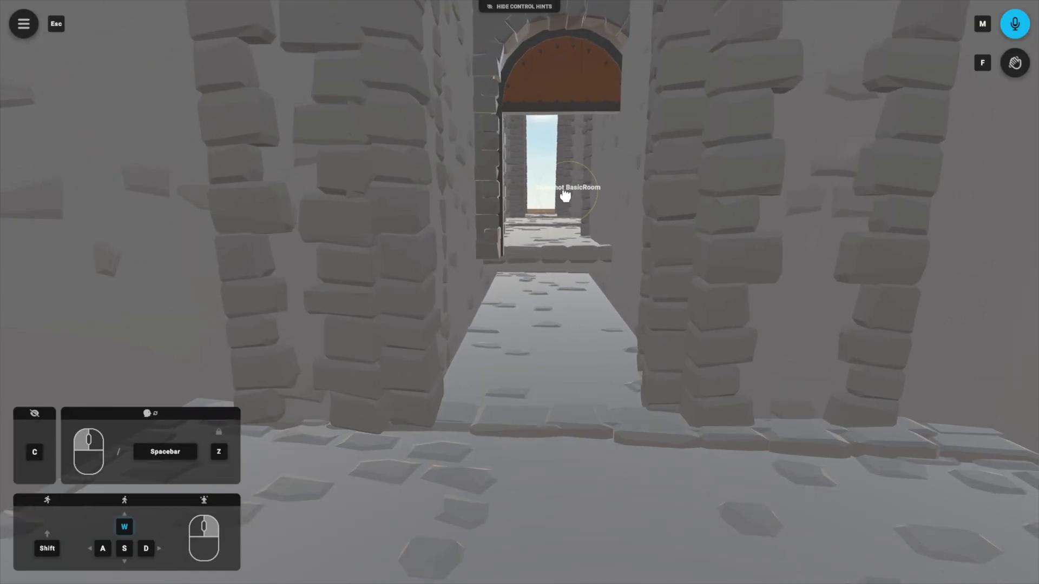
key("s")
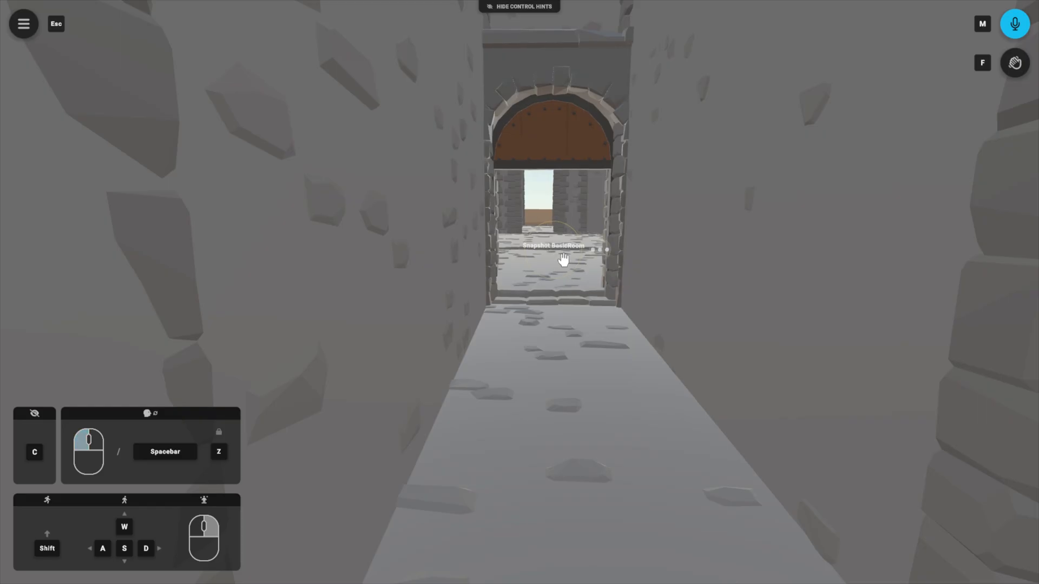
Step: Walk through the second room to the end of its passage and load a third BasicRoom snapshot for free placement
key("w")
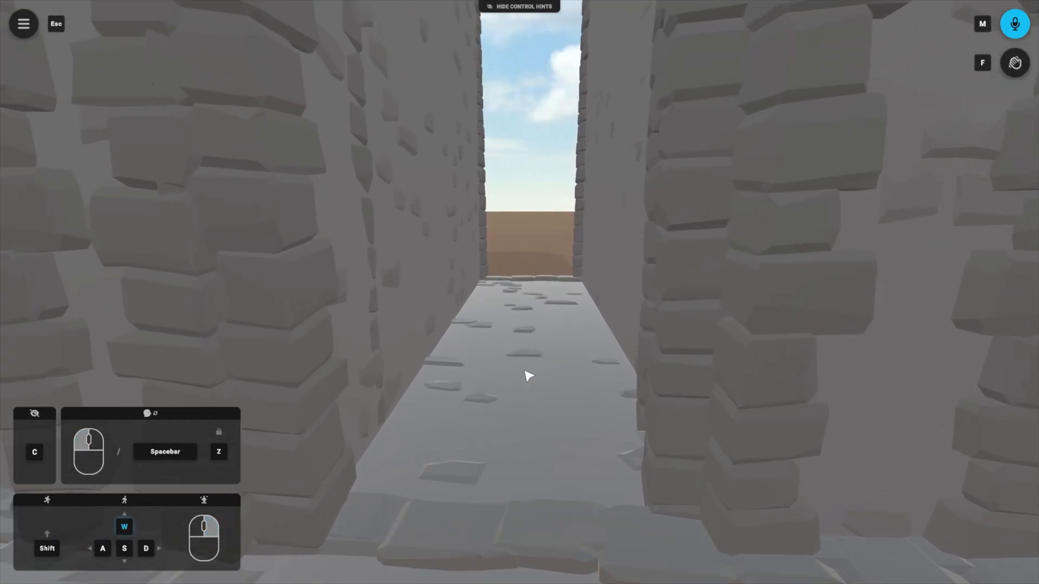
key("w")
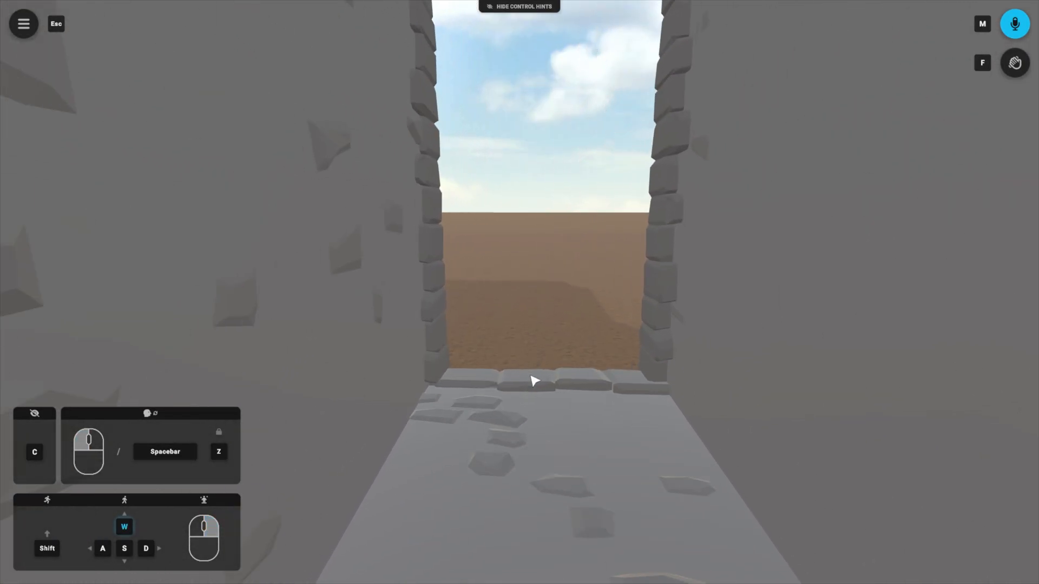
key("Escape")
left_click(546, 100)
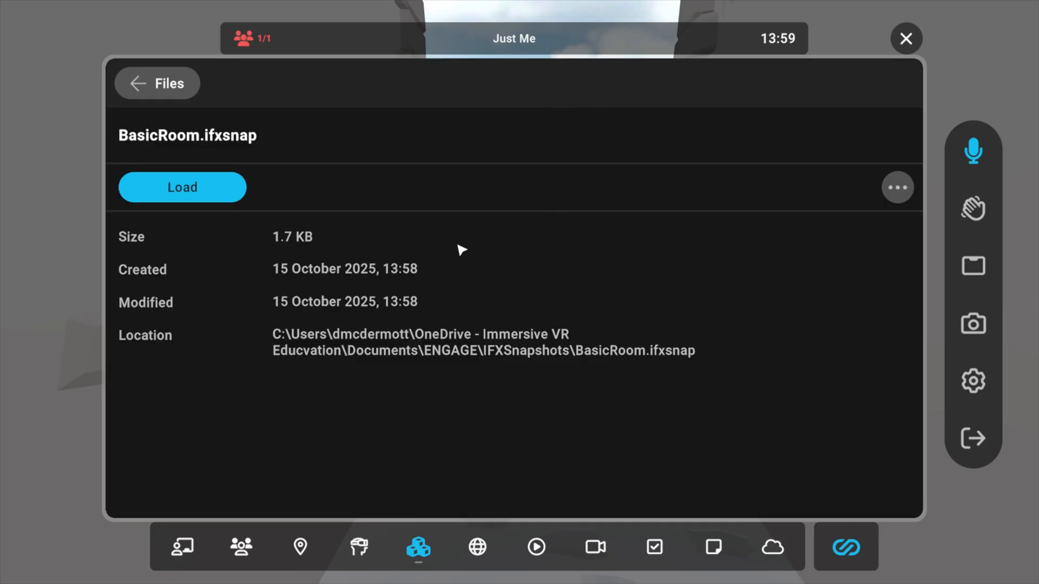
left_click(192, 190)
left_click(596, 359)
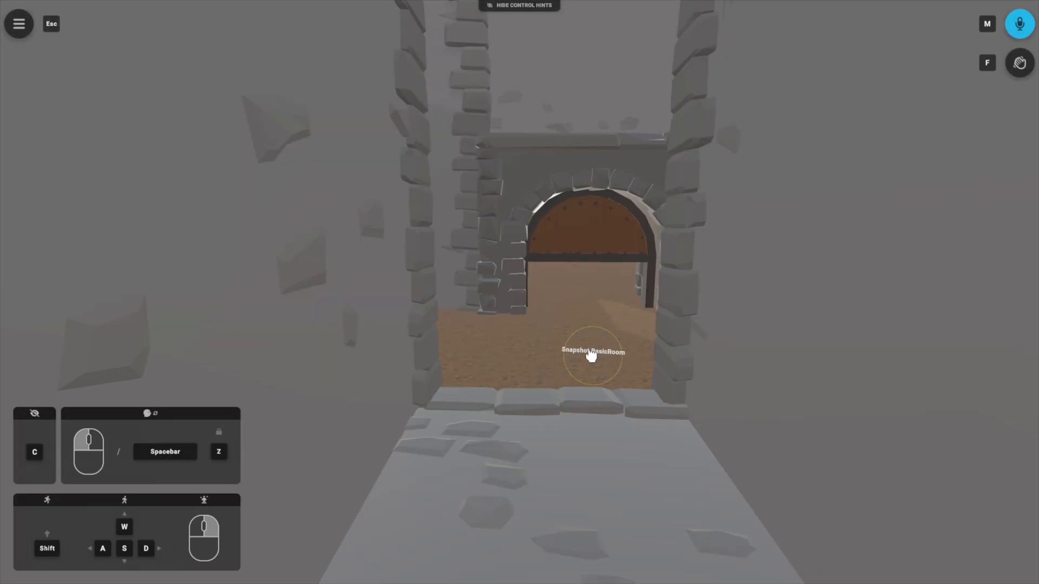
Step: Place the third BasicRoom copy with its arched doorway flush against the end of the second room's passage
key("s")
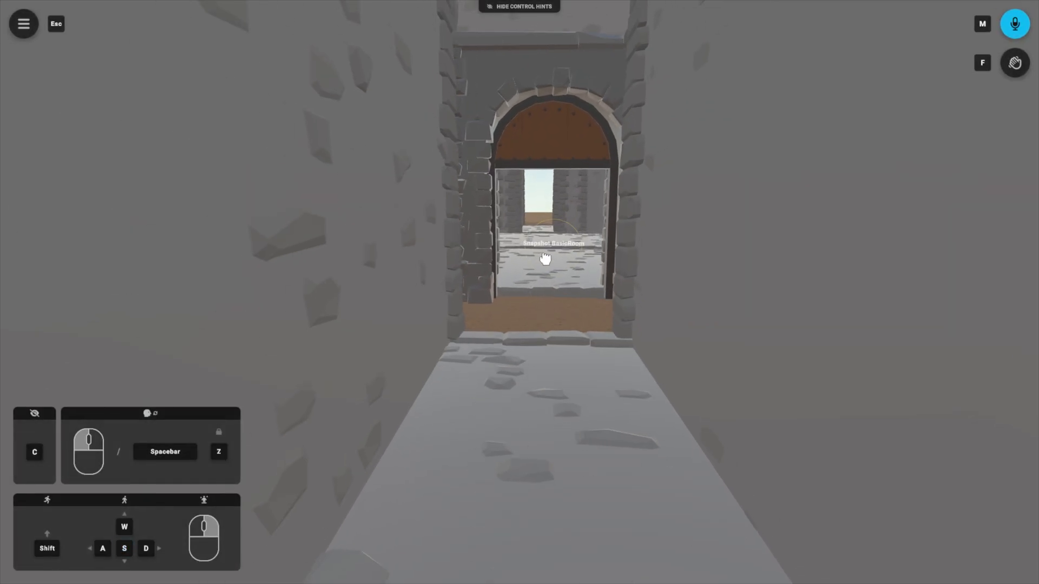
key("s")
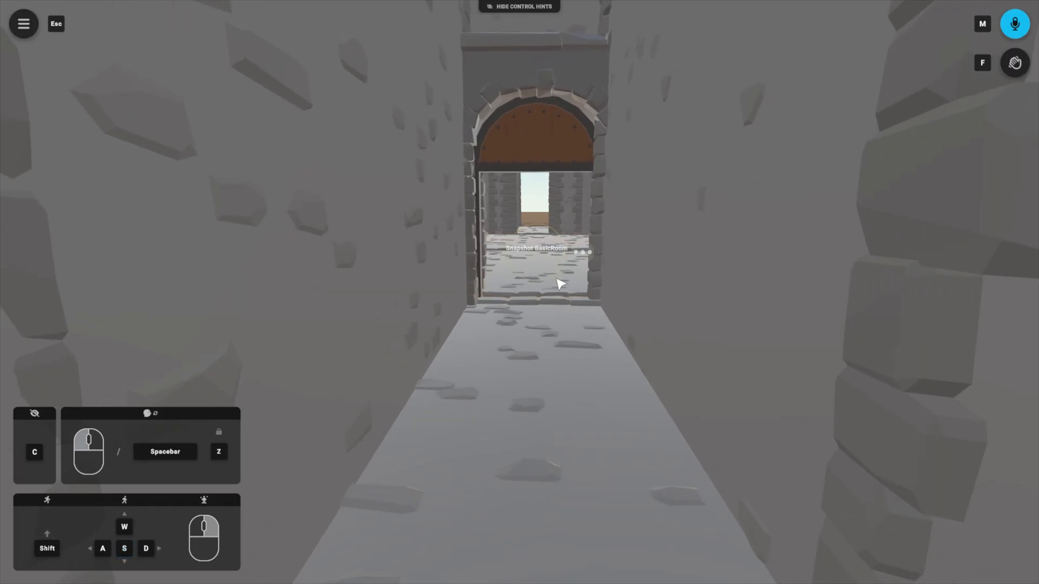
key("w")
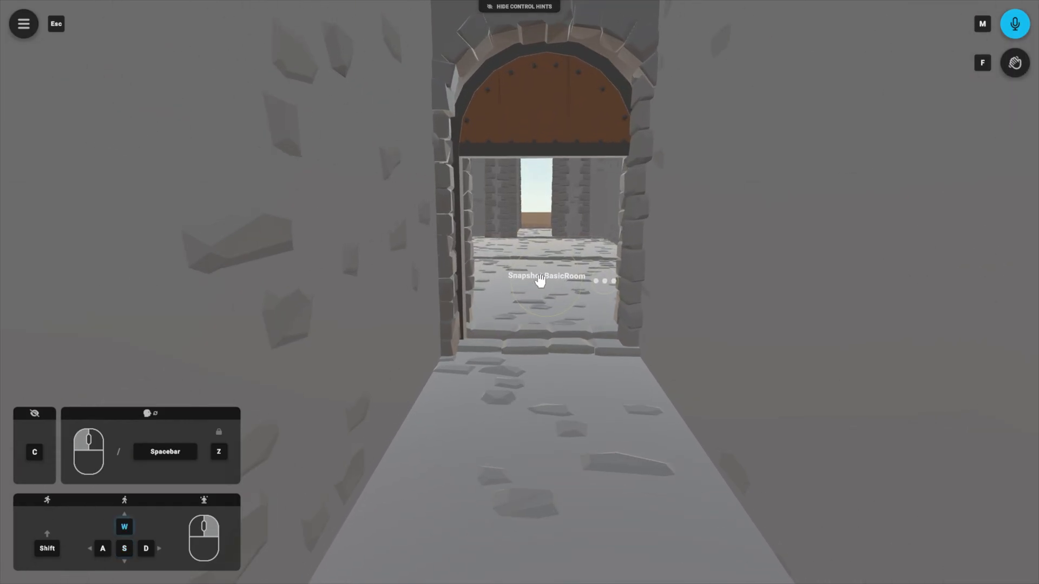
key("w")
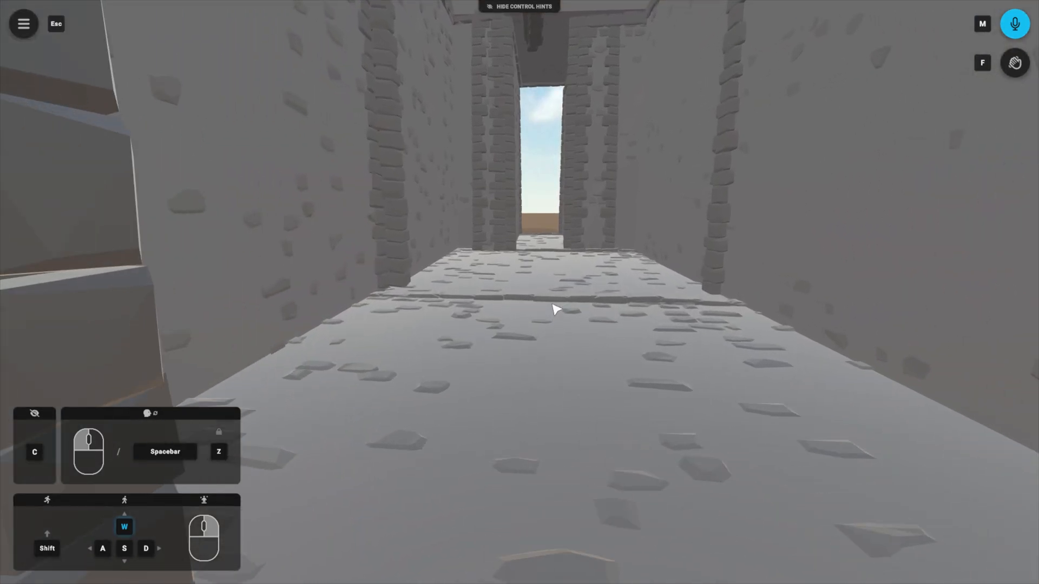
Step: Walk from the third room's far passage back through the joined rooms to examine how the snapshot copies connect
right_click(543, 287)
key("s")
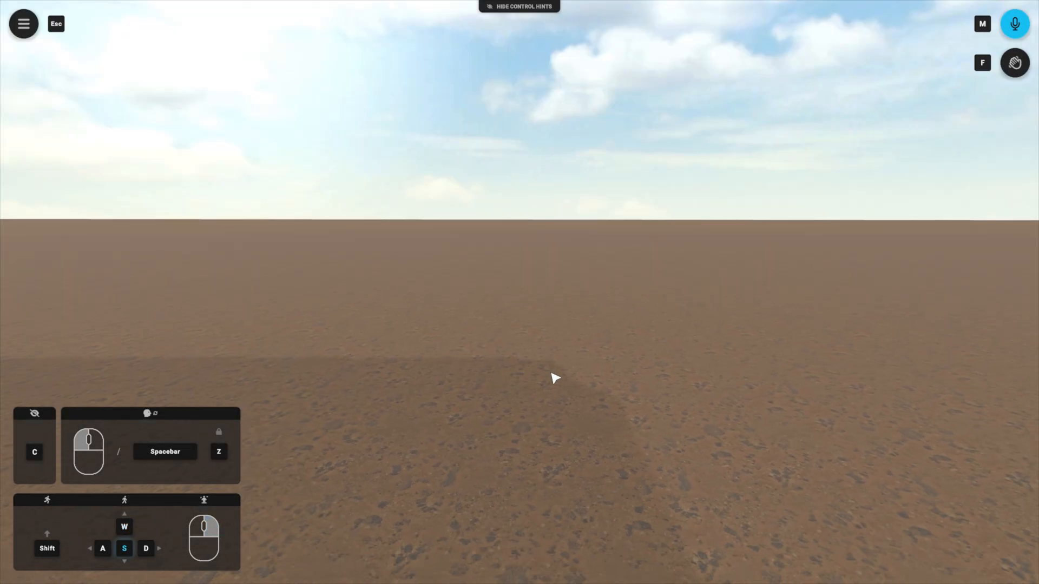
key("Escape")
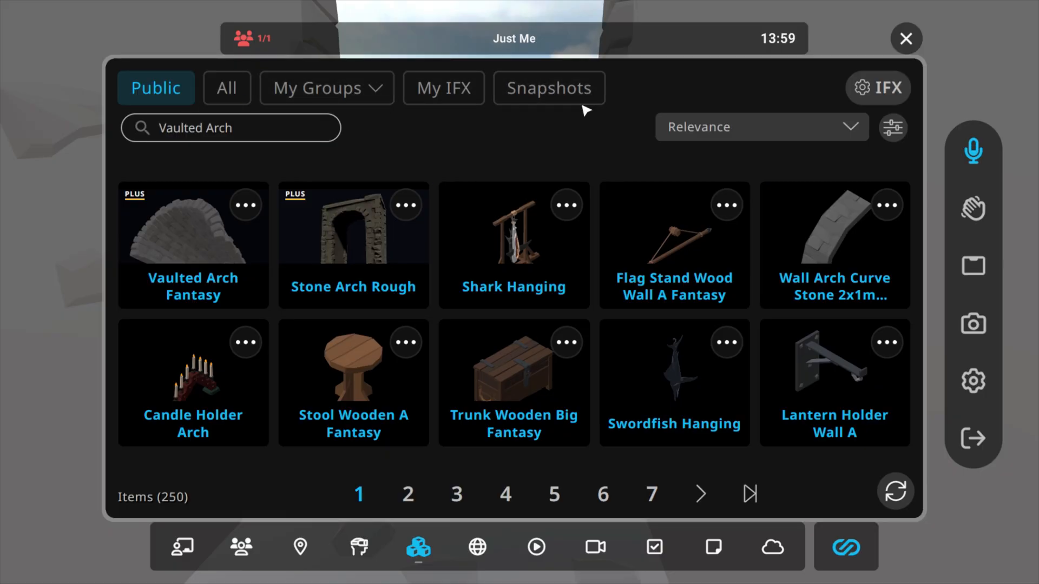
left_click(908, 42)
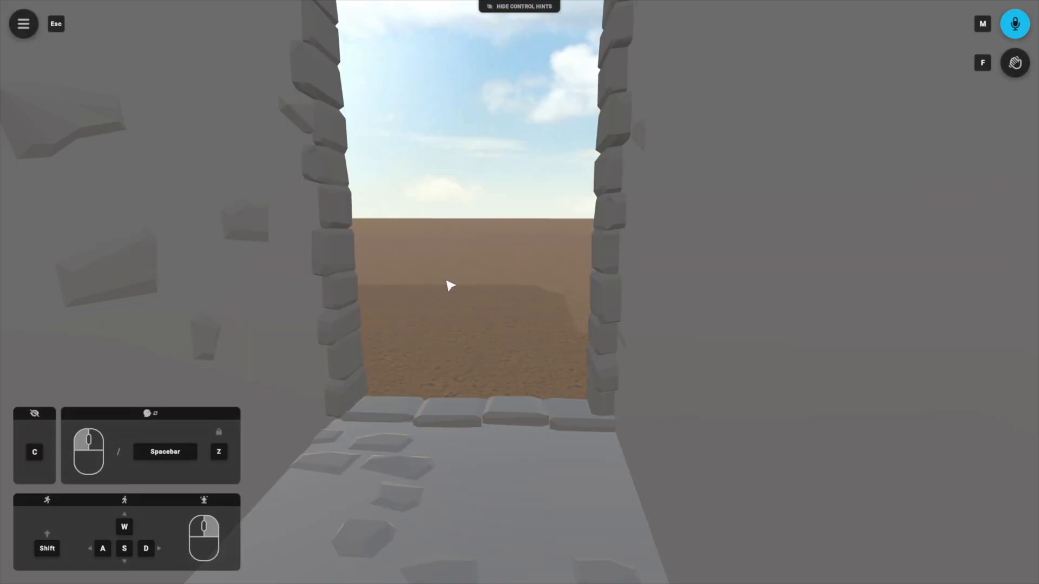
left_click_drag(446, 281, 223, 276)
key("w")
key("w")
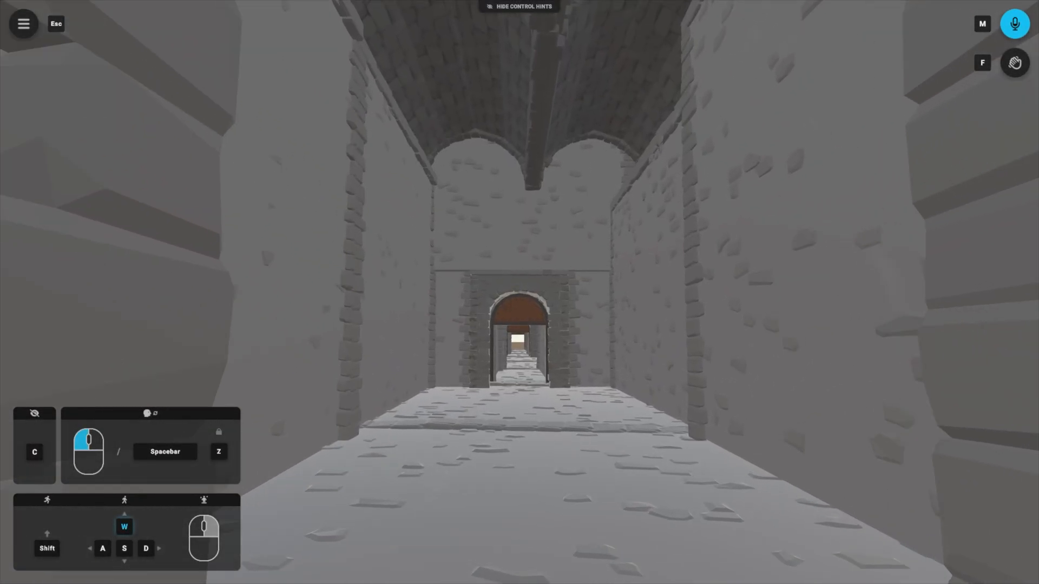
key("w")
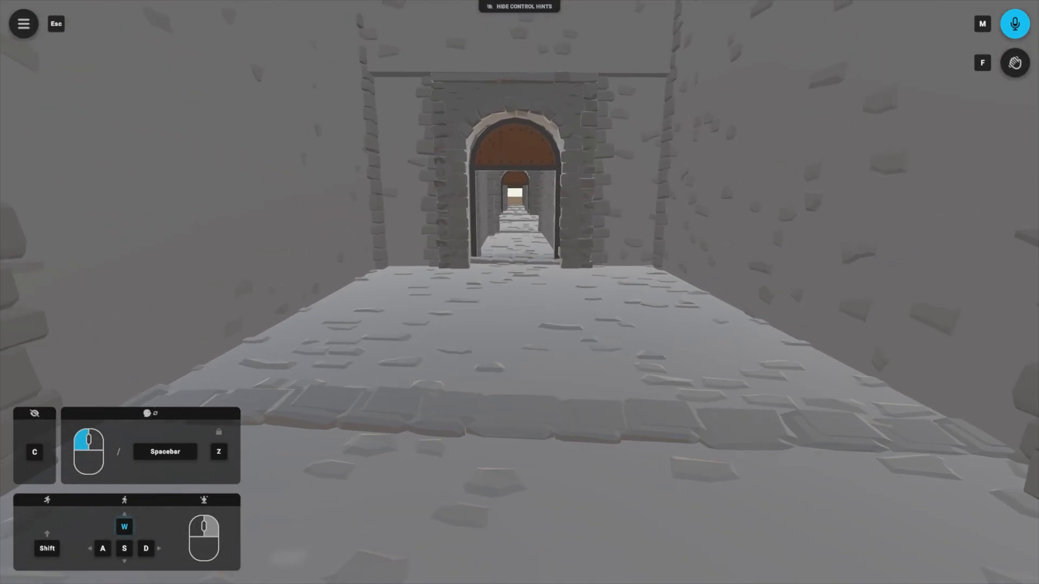
key("w")
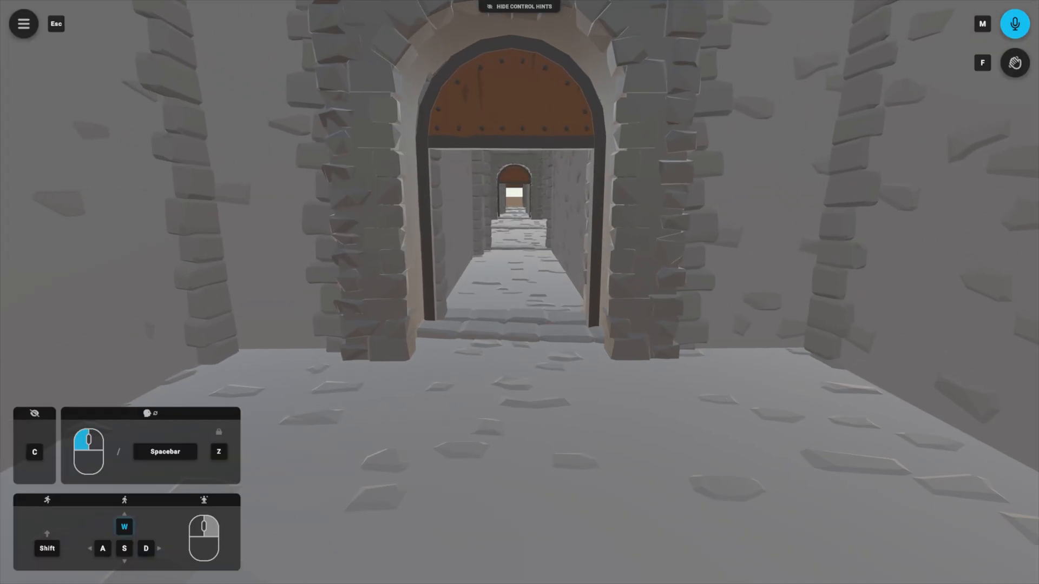
key("w")
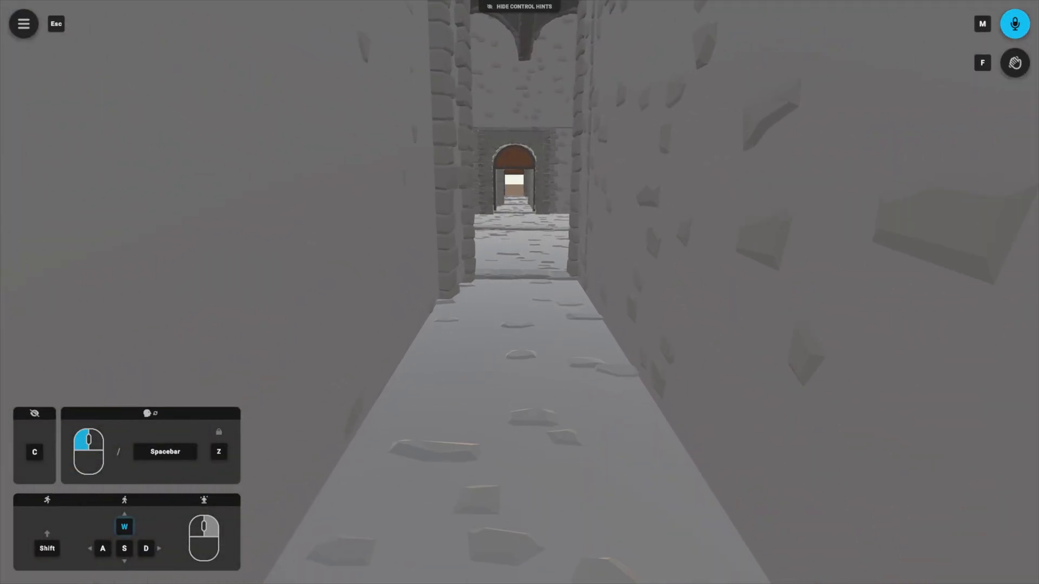
key("w")
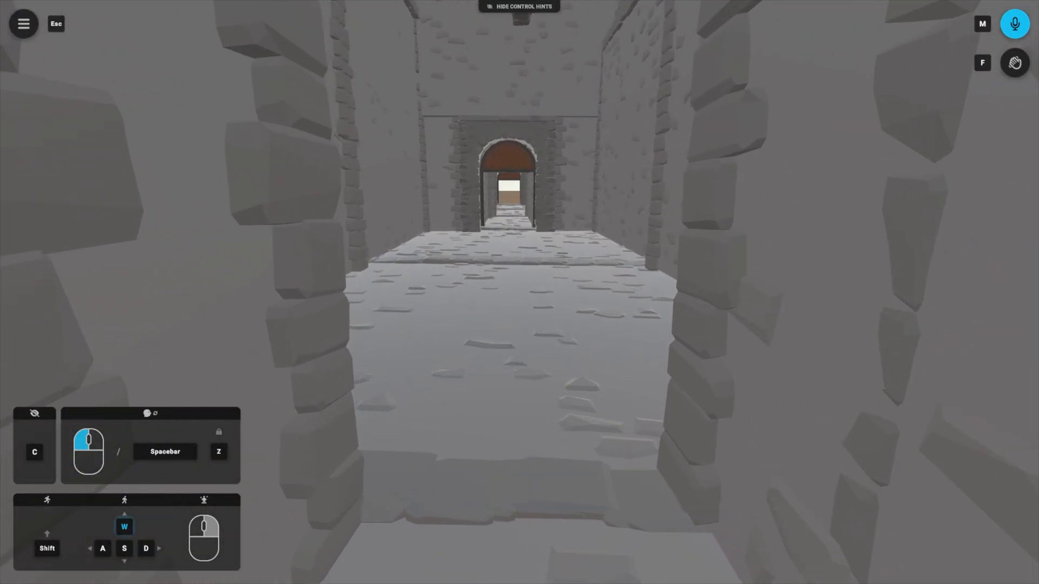
key("w")
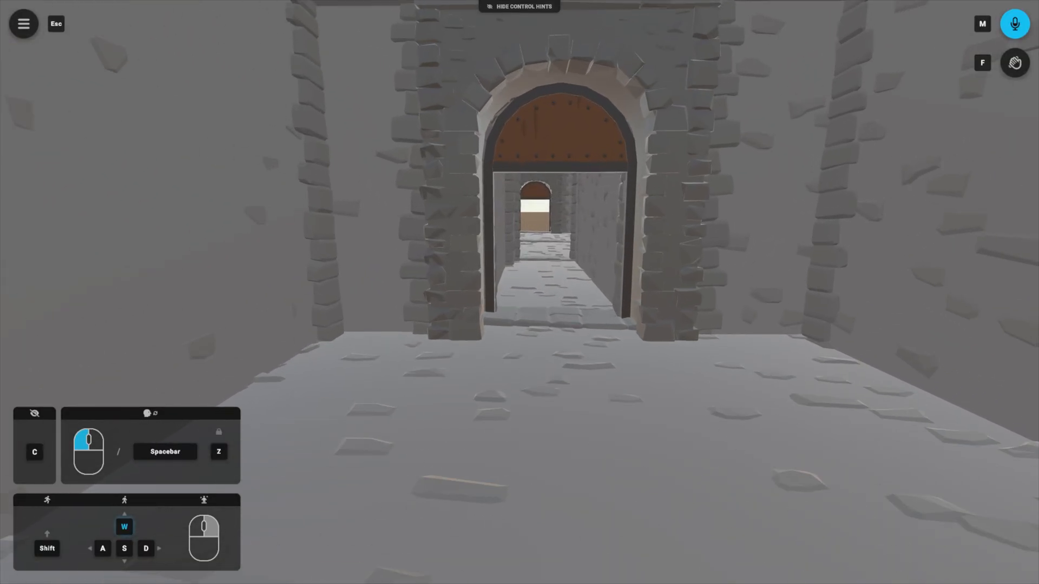
key("w")
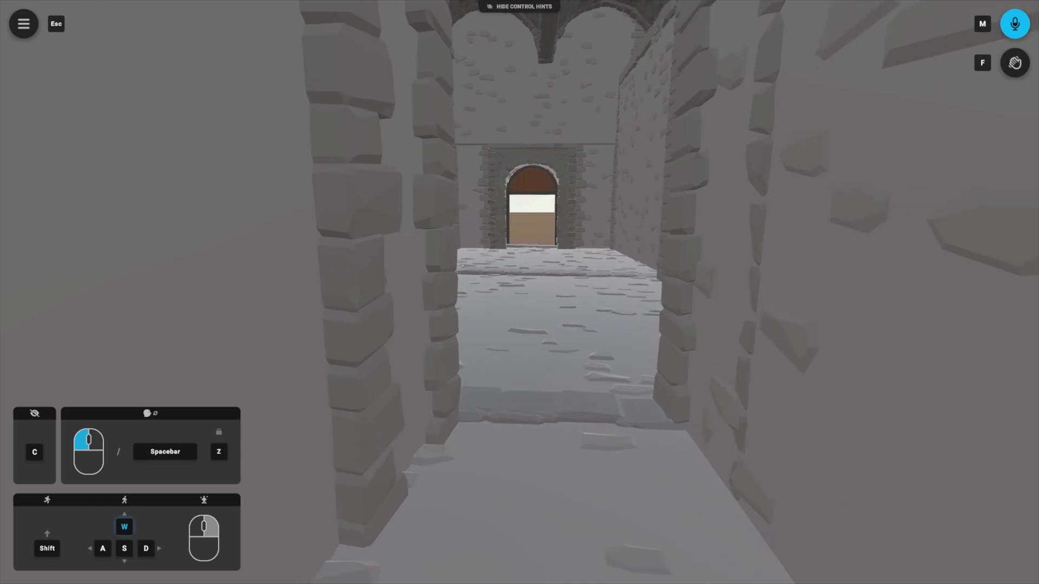
key("w")
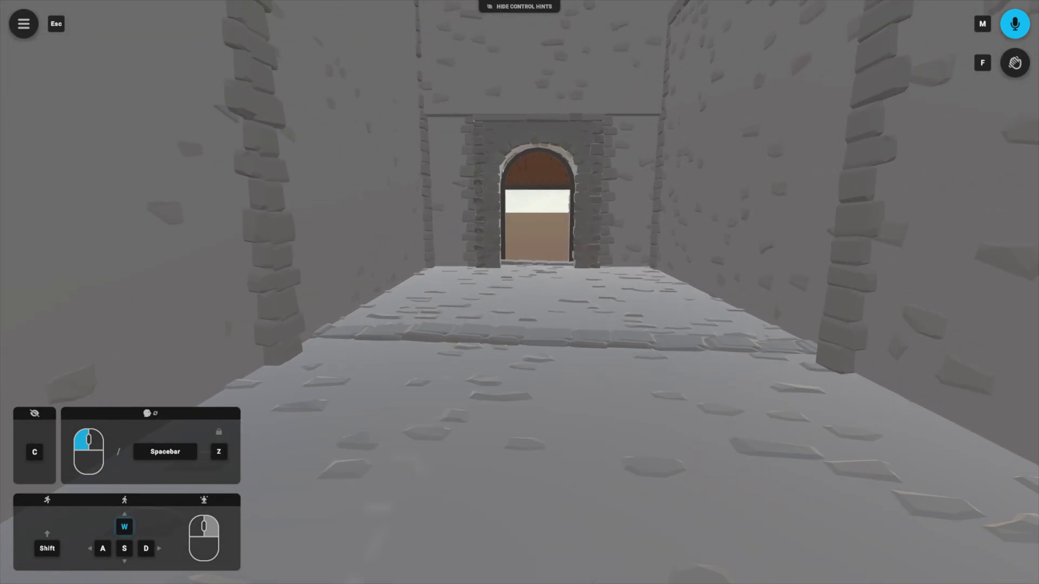
key("w")
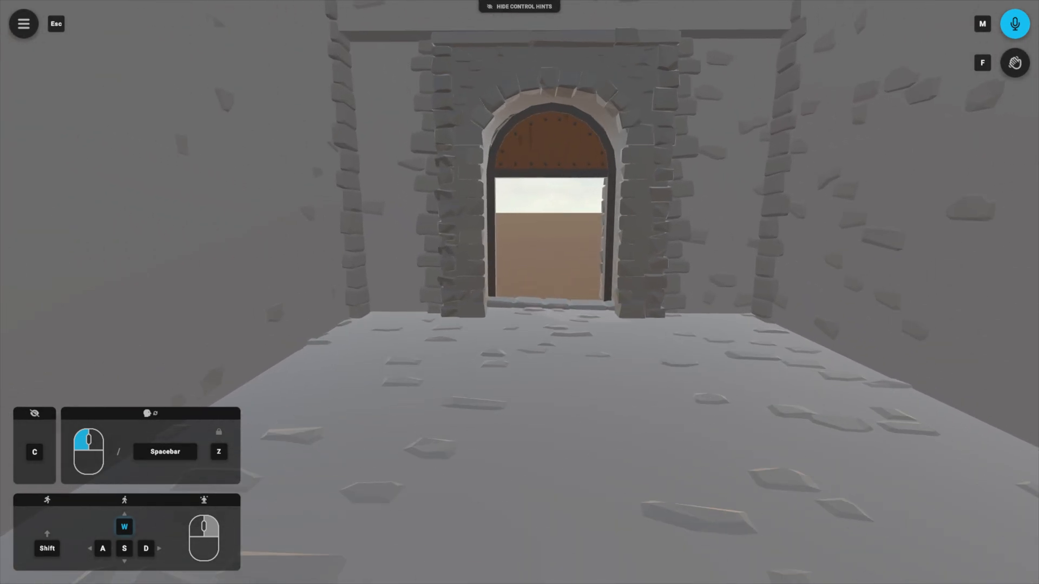